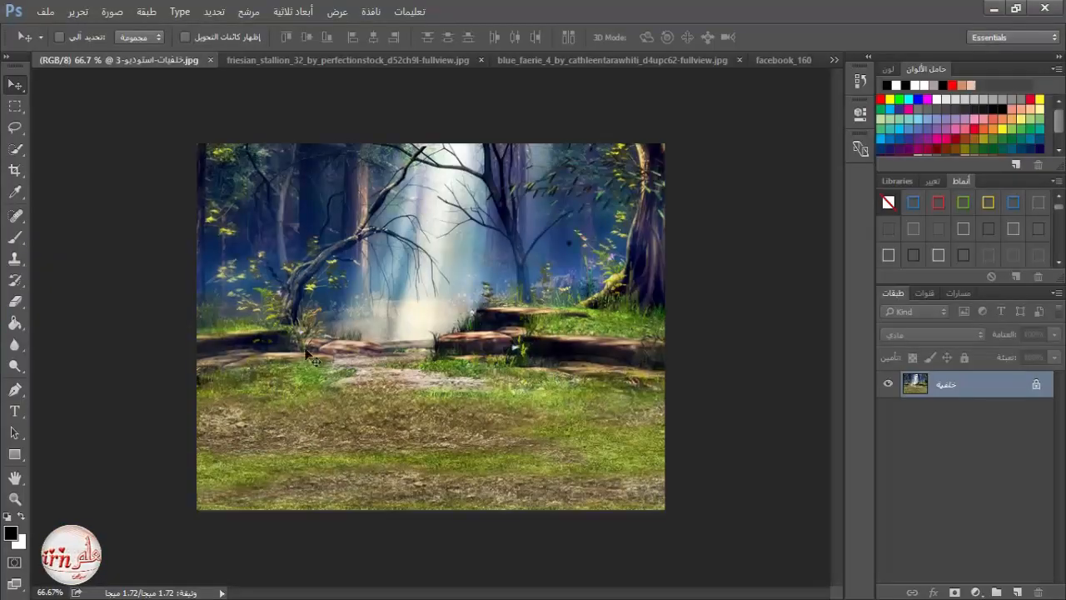
- Check the forest background's pixel dimensions and resolution in the image size settings, leaving them as they are
{"action": "left_click", "coordinate": [113, 12]}
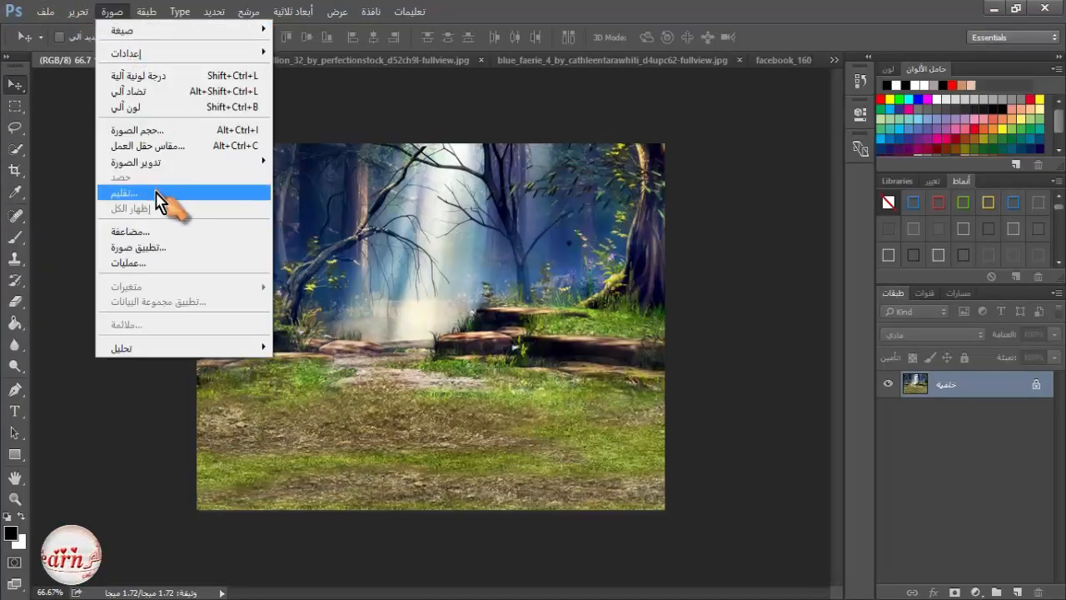
{"action": "left_click", "coordinate": [141, 136]}
{"action": "key", "text": "Tab"}
{"action": "key", "text": "Tab"}
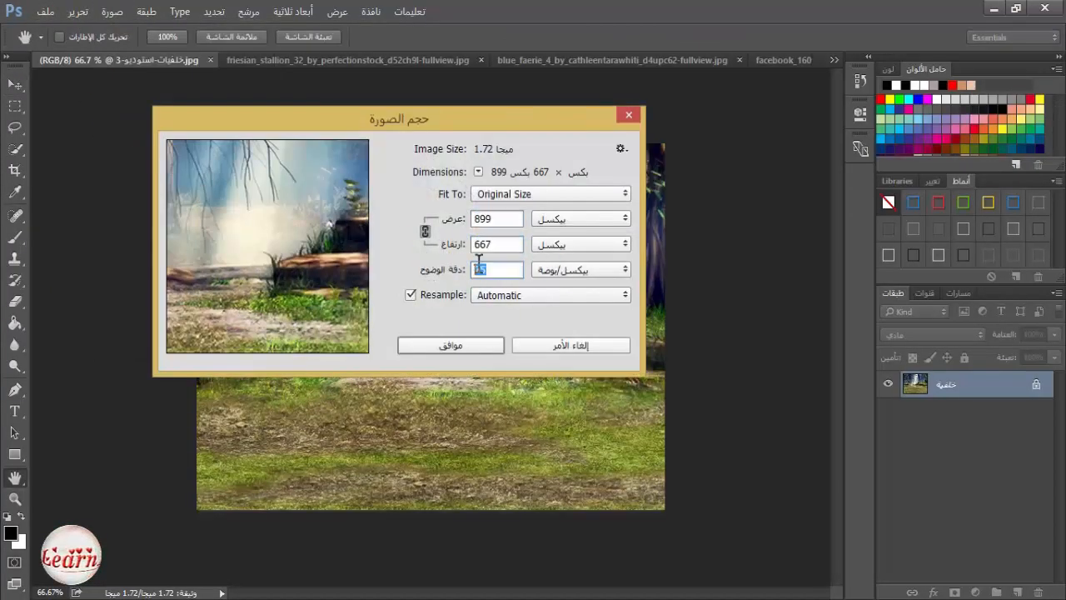
{"action": "left_click", "coordinate": [448, 346]}
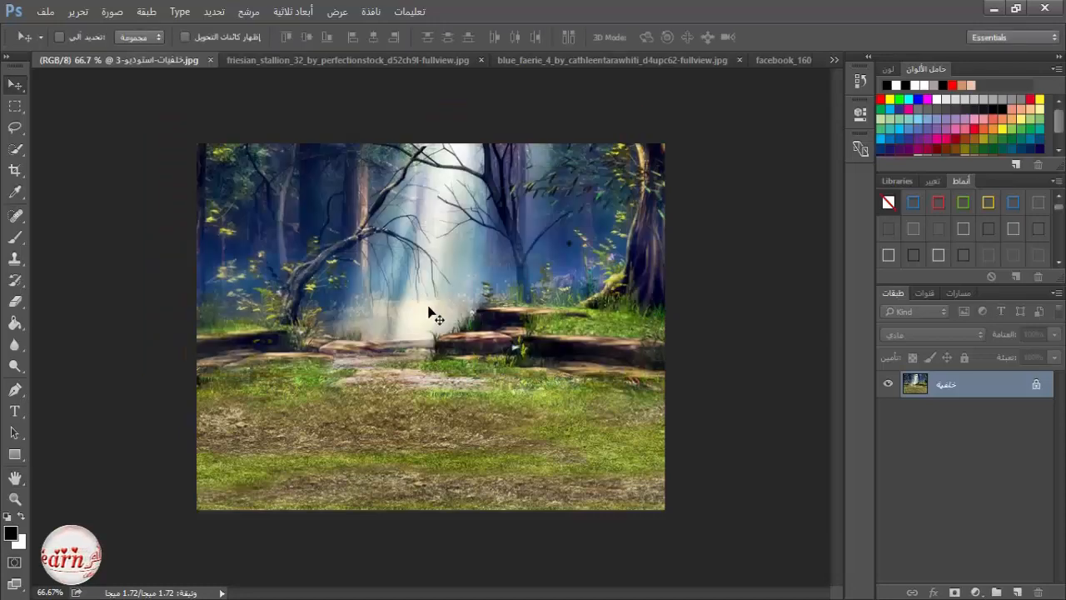
- Hide the original background in the horse photo and copy the cut-out horse into the forest document
{"action": "left_click", "coordinate": [367, 61]}
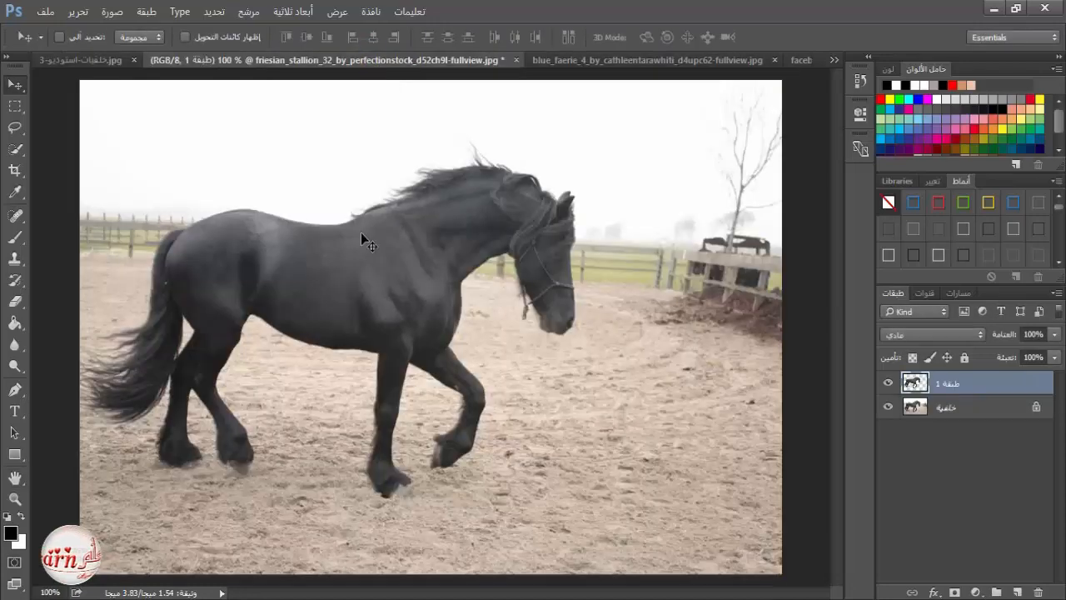
{"action": "left_click", "coordinate": [887, 408]}
{"action": "left_click", "coordinate": [886, 407]}
{"action": "left_click", "coordinate": [886, 407]}
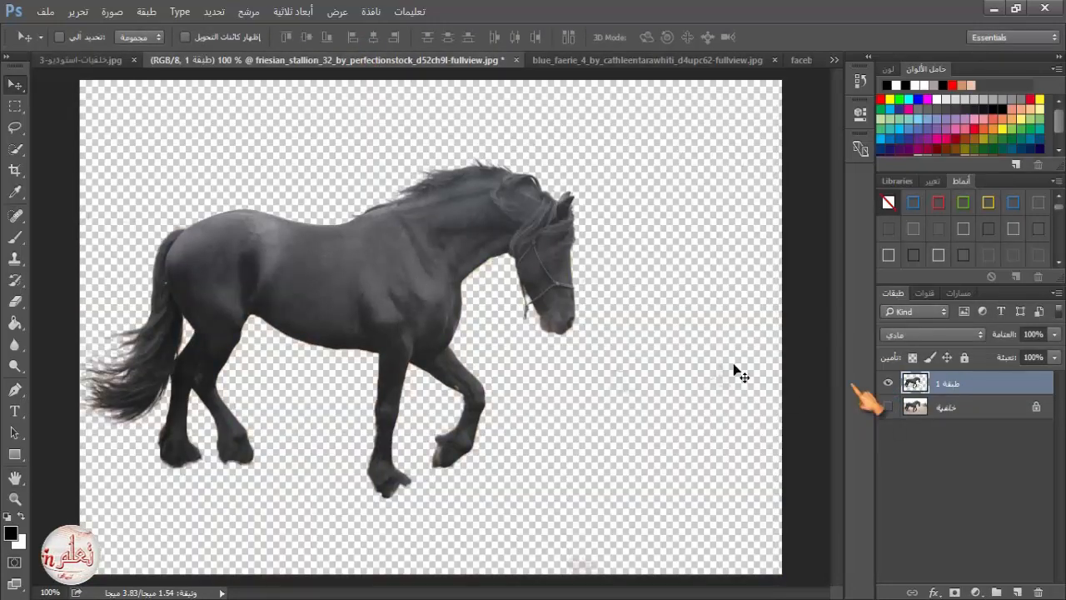
{"action": "left_click_drag", "start_coordinate": [324, 287], "coordinate": [389, 303]}
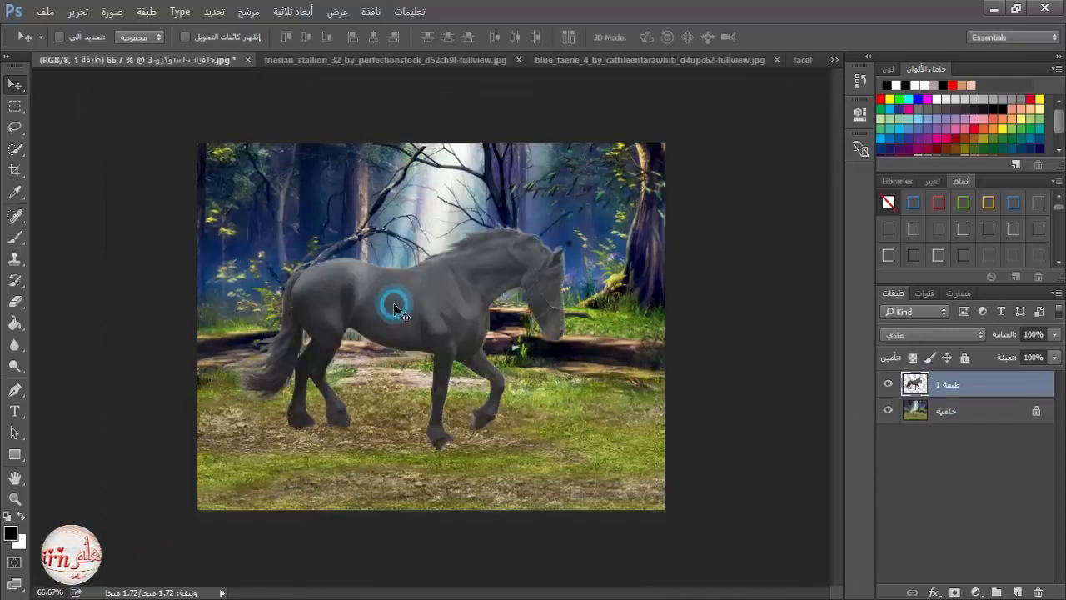
- Close the horse photo without saving its changes
{"action": "left_click", "coordinate": [385, 65]}
{"action": "left_click", "coordinate": [518, 60]}
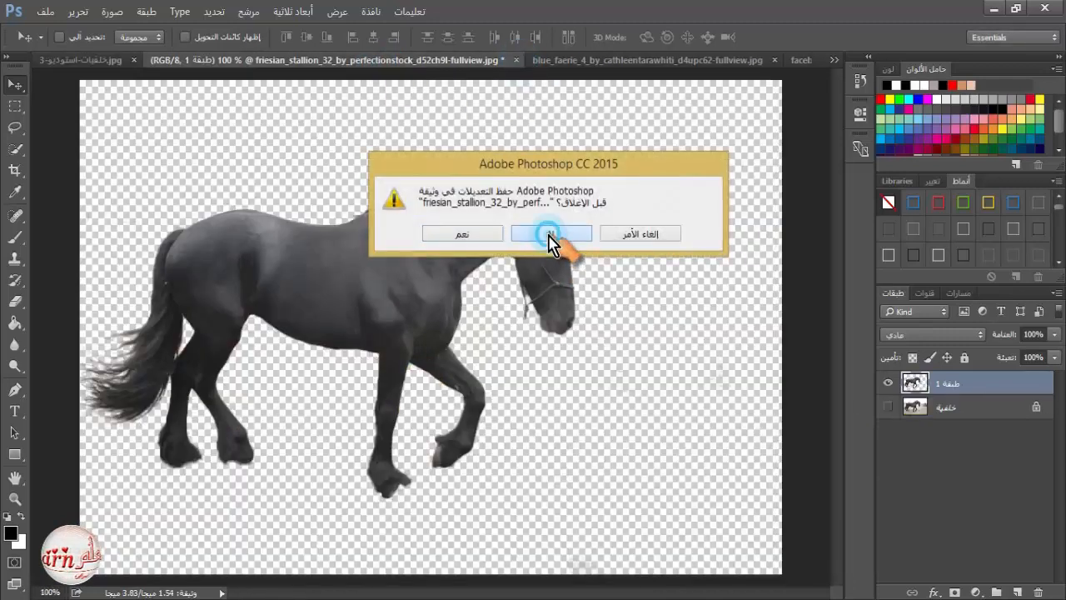
{"action": "left_click", "coordinate": [552, 238]}
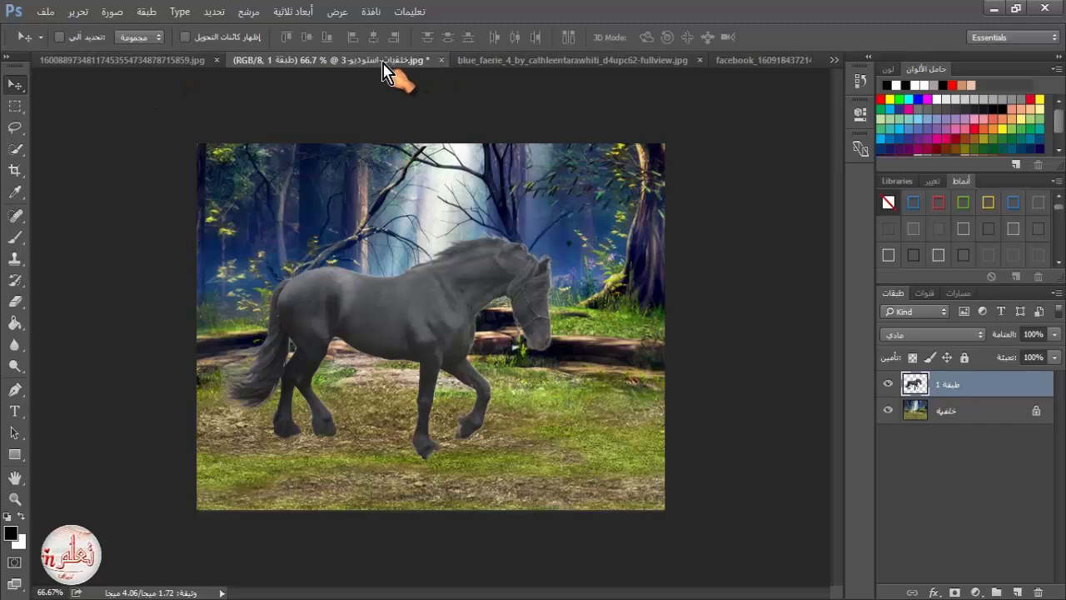
- Hide the original background in the blue-dress woman's photo and copy the cut-out woman into the forest document
{"action": "left_click", "coordinate": [492, 61]}
{"action": "left_click", "coordinate": [888, 418]}
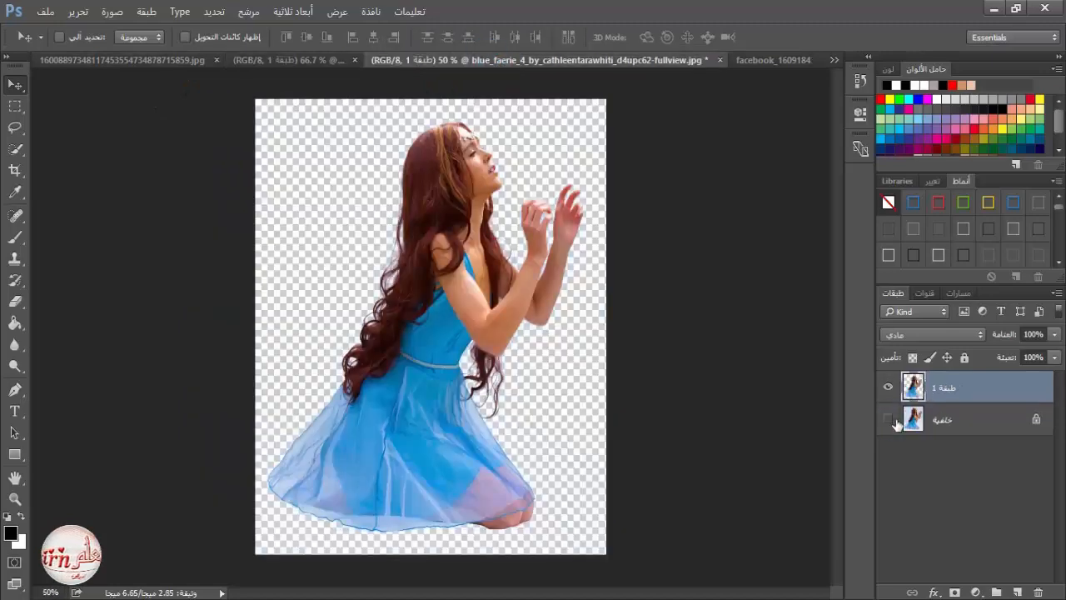
{"action": "left_click", "coordinate": [888, 418]}
{"action": "left_click", "coordinate": [887, 418]}
{"action": "left_click_drag", "start_coordinate": [449, 265], "coordinate": [498, 321]}
- Scale the woman layer down proportionally to about a third of its size and place her beside the horse's head
{"action": "left_click", "coordinate": [77, 11]}
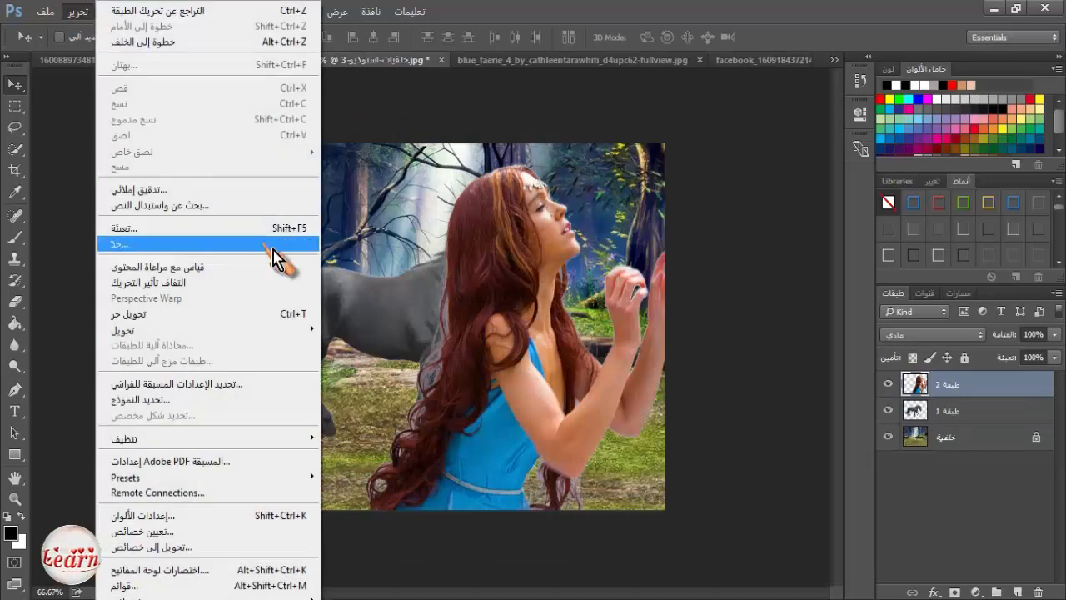
{"action": "left_click", "coordinate": [283, 313]}
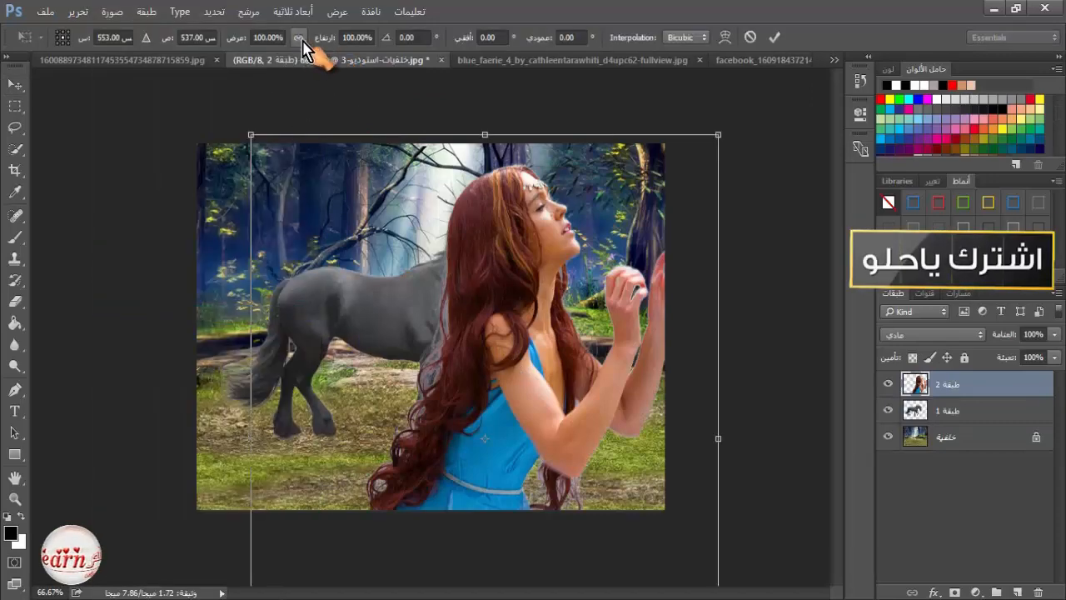
{"action": "left_click_drag", "start_coordinate": [251, 134], "coordinate": [521, 321]}
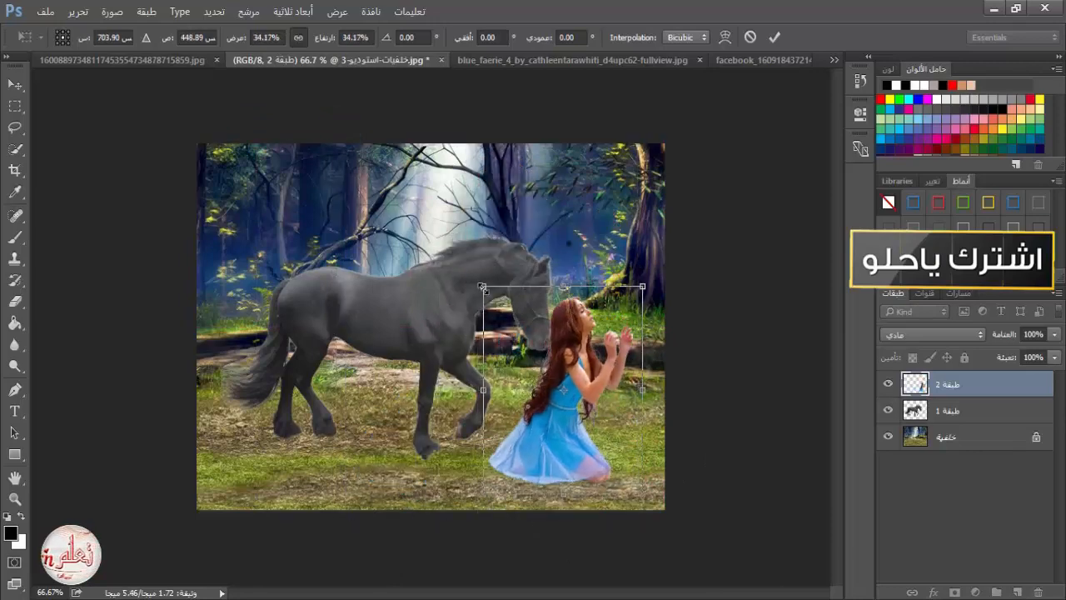
{"action": "left_click_drag", "start_coordinate": [483, 289], "coordinate": [490, 300]}
{"action": "left_click", "coordinate": [774, 37]}
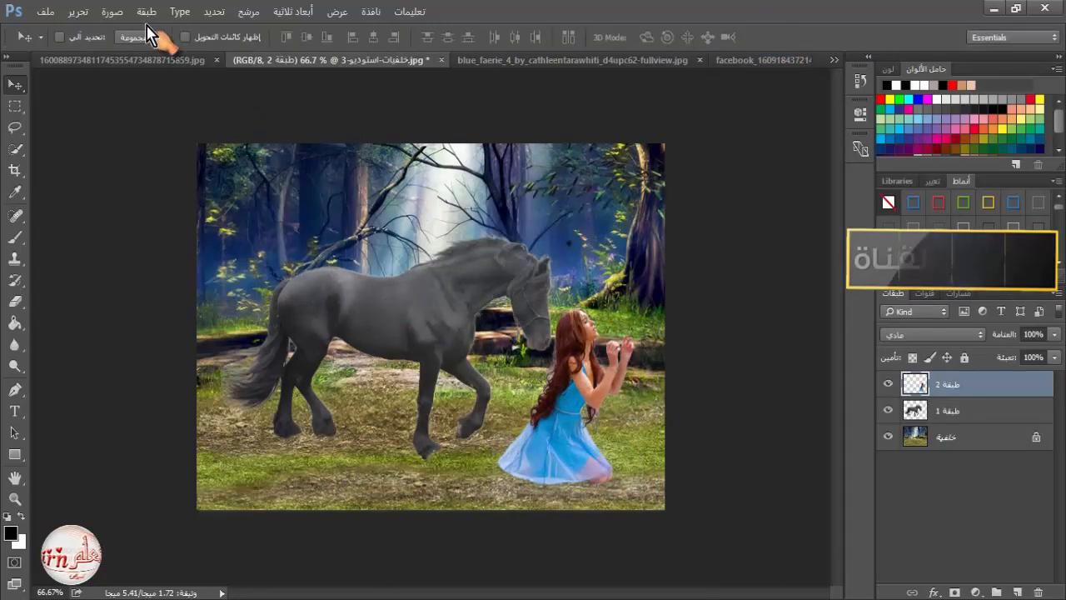
- Flip the woman layer horizontally and move her so that she faces the horse's muzzle
{"action": "left_click", "coordinate": [74, 12]}
{"action": "left_click", "coordinate": [283, 314]}
{"action": "right_click", "coordinate": [516, 366]}
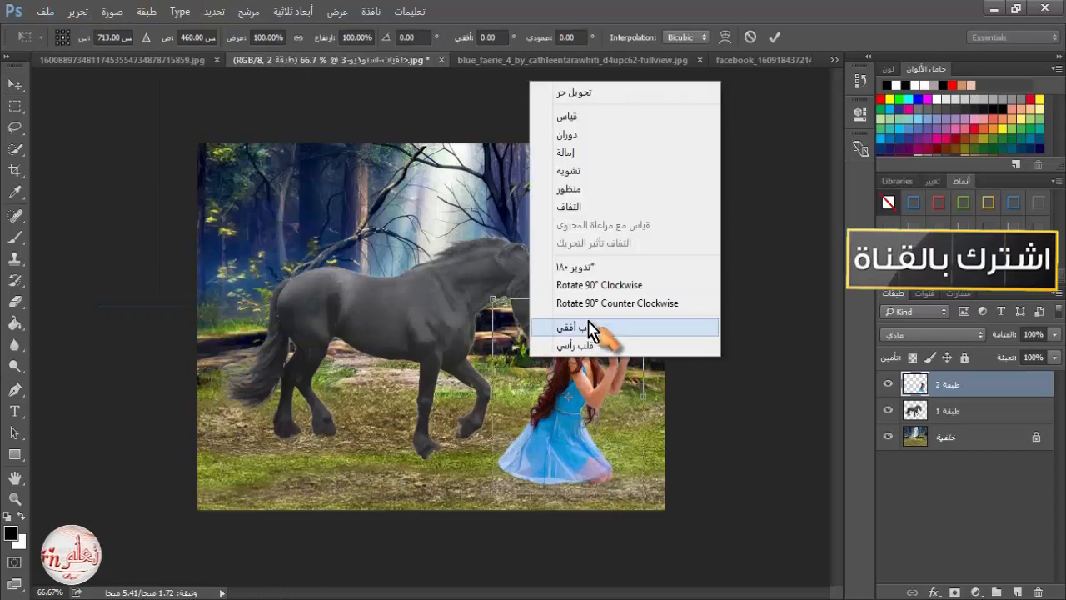
{"action": "left_click", "coordinate": [589, 263]}
{"action": "left_click_drag", "start_coordinate": [587, 327], "coordinate": [617, 338]}
{"action": "left_click", "coordinate": [773, 37]}
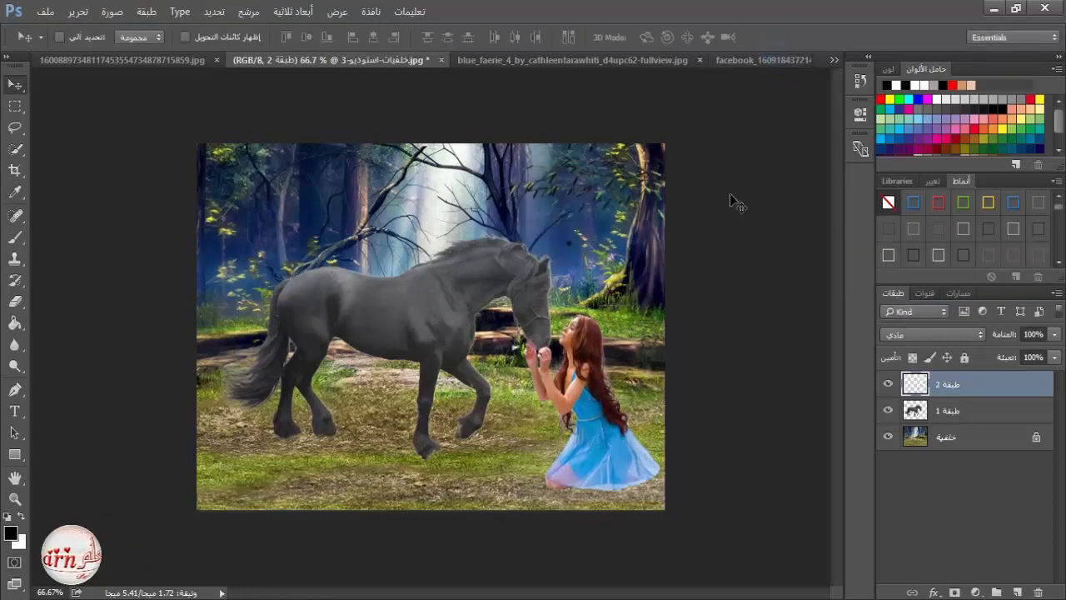
- Scale the horse and woman layers together proportionally to 89.64% and reposition the pair on the grass
{"action": "left_click", "coordinate": [970, 419], "text": "ctrl"}
{"action": "left_click_drag", "start_coordinate": [458, 303], "coordinate": [443, 303]}
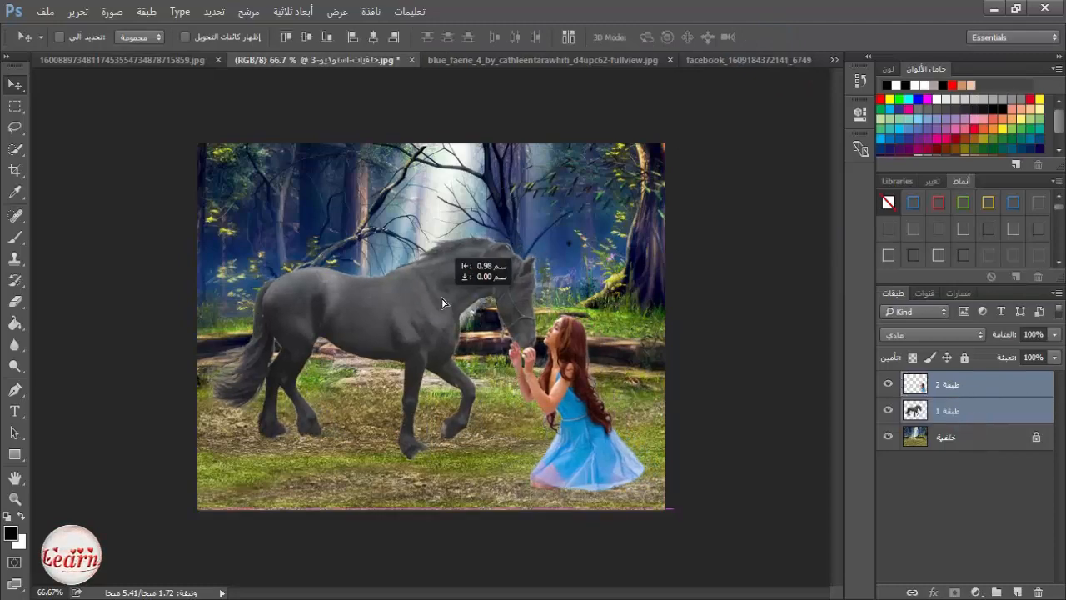
{"action": "left_click", "coordinate": [78, 12]}
{"action": "left_click", "coordinate": [316, 312]}
{"action": "left_click_drag", "start_coordinate": [673, 508], "coordinate": [625, 472]}
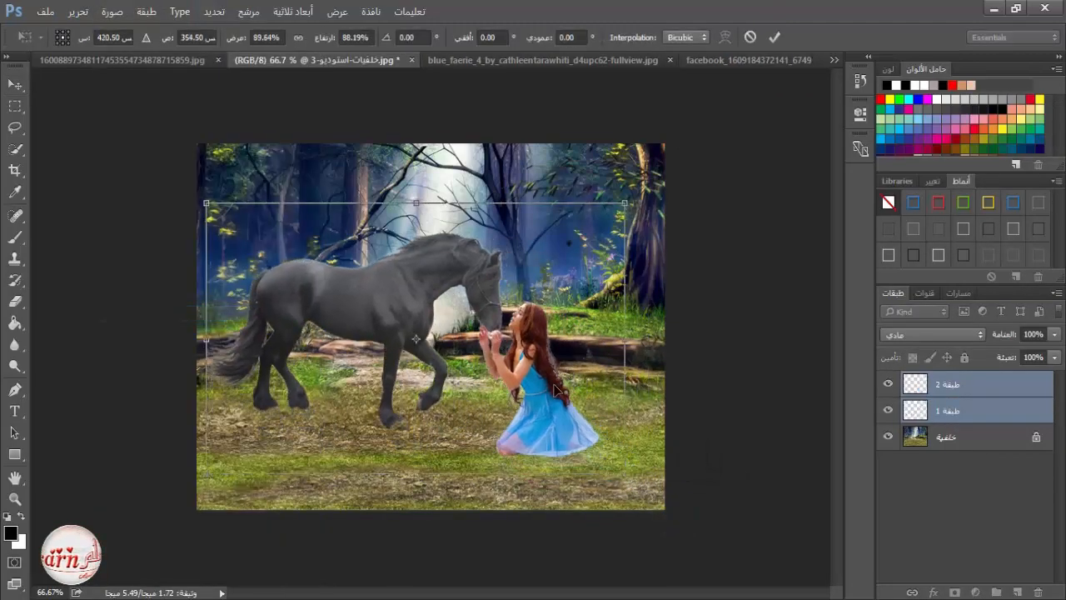
{"action": "left_click", "coordinate": [298, 38]}
{"action": "left_click_drag", "start_coordinate": [234, 226], "coordinate": [239, 249]}
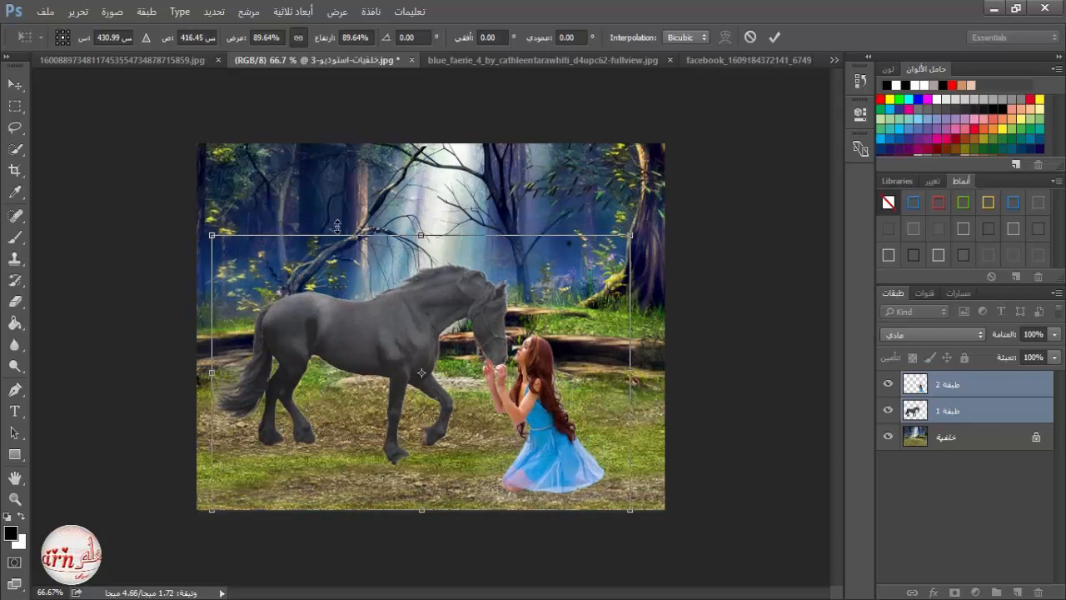
{"action": "left_click", "coordinate": [774, 36]}
- Set the woman layer to 47% opacity and reposition her slightly higher so her hands overlap the horse's muzzle
{"action": "left_click", "coordinate": [957, 384]}
{"action": "mouse_move", "coordinate": [529, 394]}
{"action": "left_mouse_down"}
{"action": "mouse_move", "coordinate": [542, 379]}
{"action": "mouse_move", "coordinate": [530, 376]}
{"action": "left_mouse_up"}
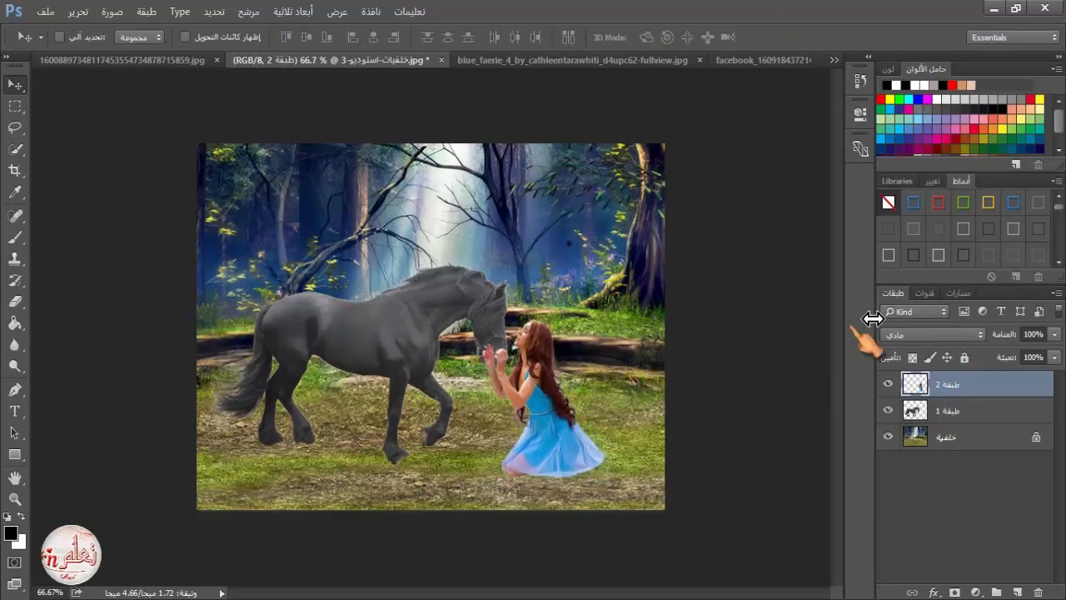
{"action": "left_click", "coordinate": [1054, 334]}
{"action": "left_click_drag", "start_coordinate": [1040, 364], "coordinate": [1022, 364]}
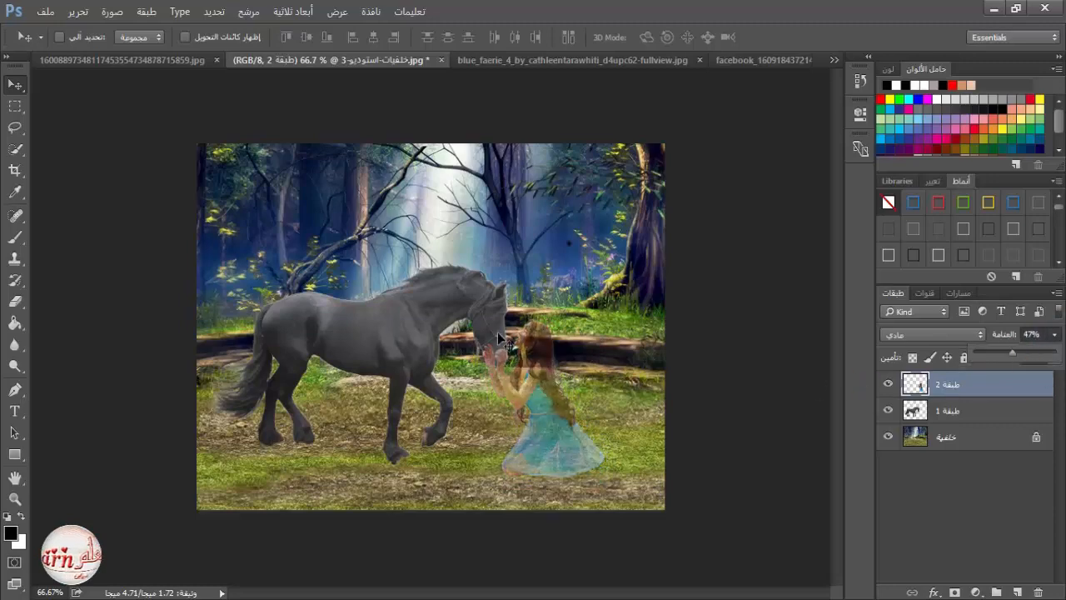
{"action": "scroll", "coordinate": [588, 386], "scroll_direction": "up", "scroll_amount": 4}
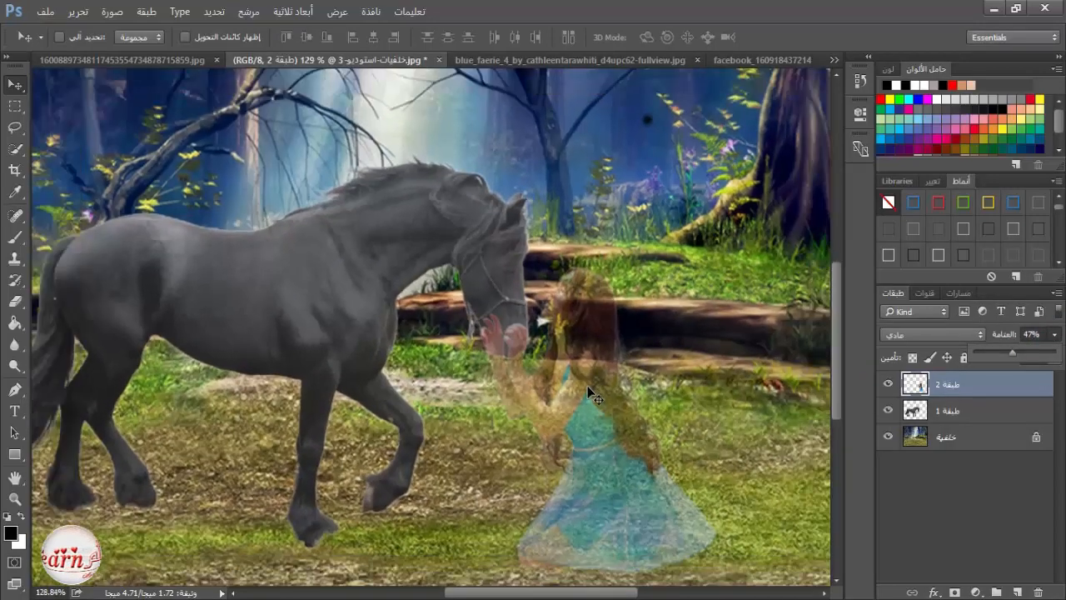
{"action": "left_click", "coordinate": [582, 377]}
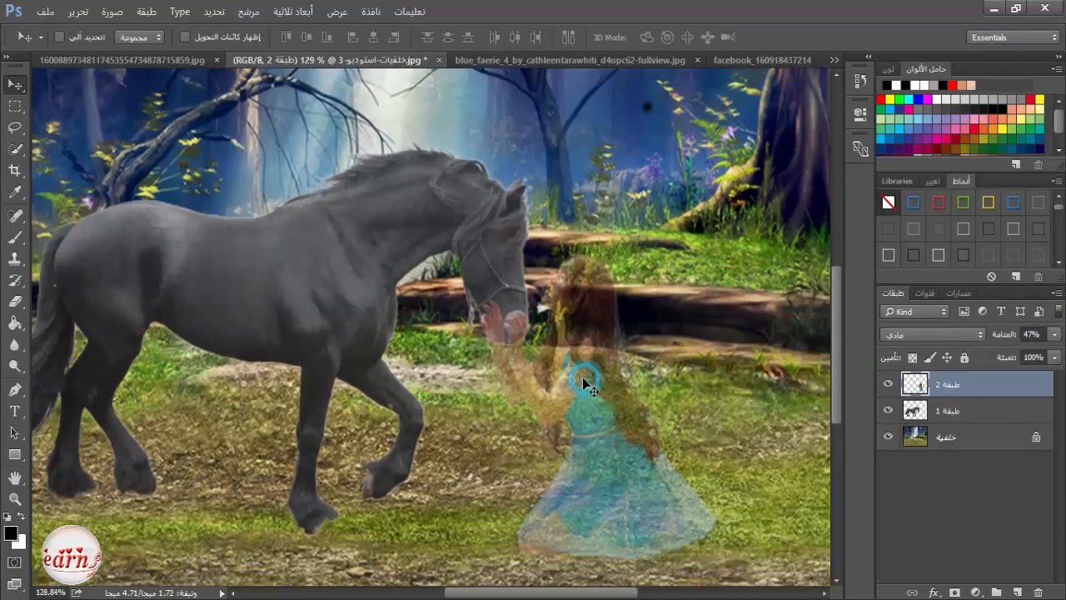
{"action": "mouse_move", "coordinate": [582, 377]}
{"action": "left_mouse_down"}
{"action": "mouse_move", "coordinate": [572, 378]}
{"action": "mouse_move", "coordinate": [579, 382]}
{"action": "left_mouse_up"}
- Restore the woman layer's opacity to 100%
{"action": "left_click", "coordinate": [1054, 333]}
{"action": "left_click_drag", "start_coordinate": [1016, 352], "coordinate": [1062, 372]}
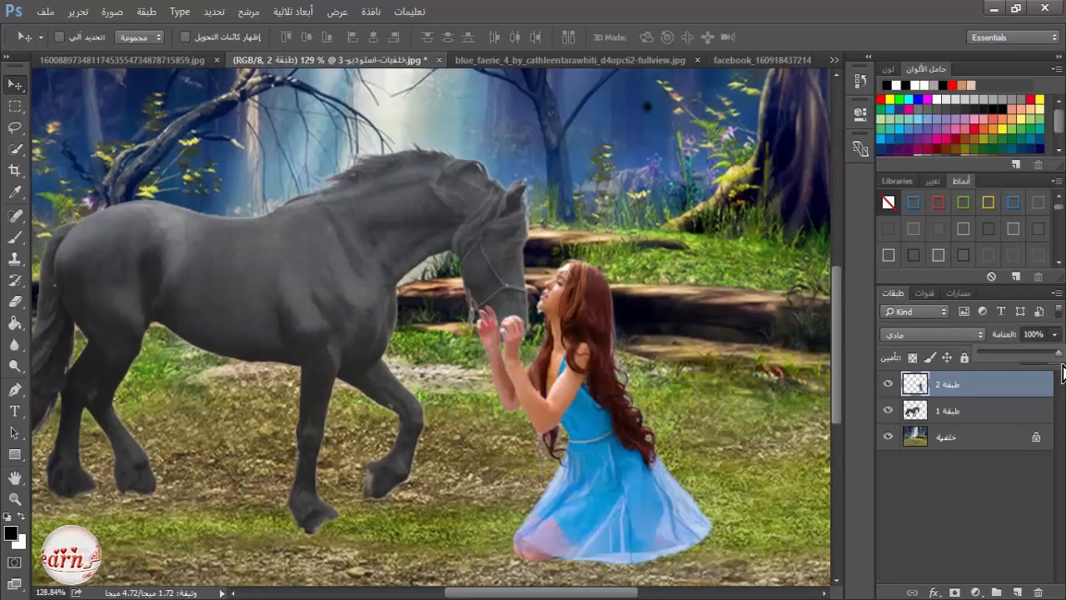
{"action": "scroll", "coordinate": [558, 368], "scroll_direction": "down", "scroll_amount": 3}
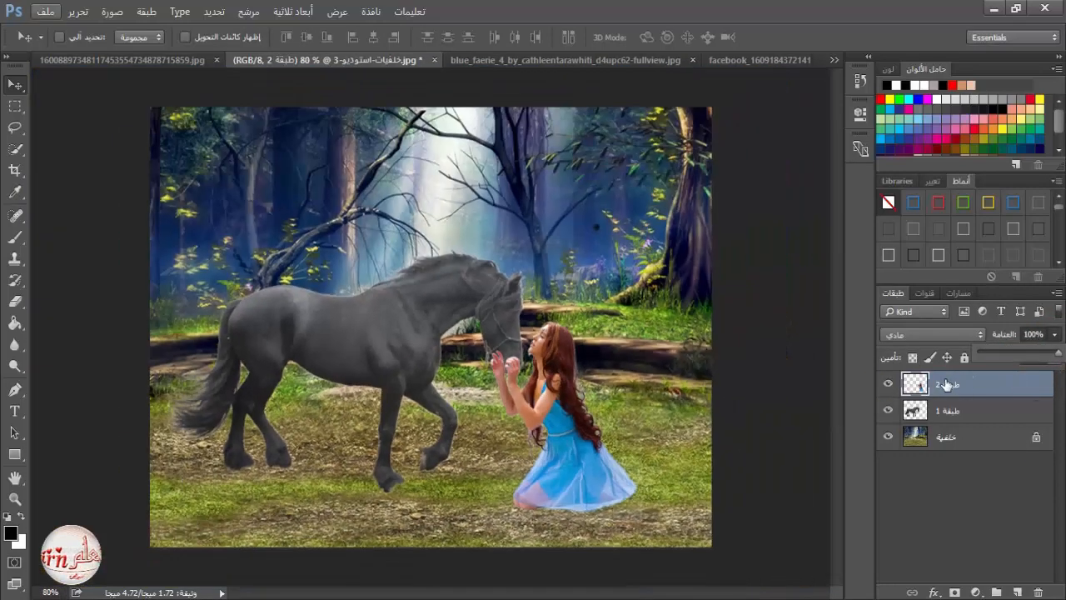
- Add a layer mask to the woman from the horse's outline and invert it to hide her only where she overlaps the horse
{"action": "left_click", "coordinate": [915, 411], "text": "ctrl"}
{"action": "scroll", "coordinate": [439, 370], "scroll_direction": "up", "scroll_amount": 2}
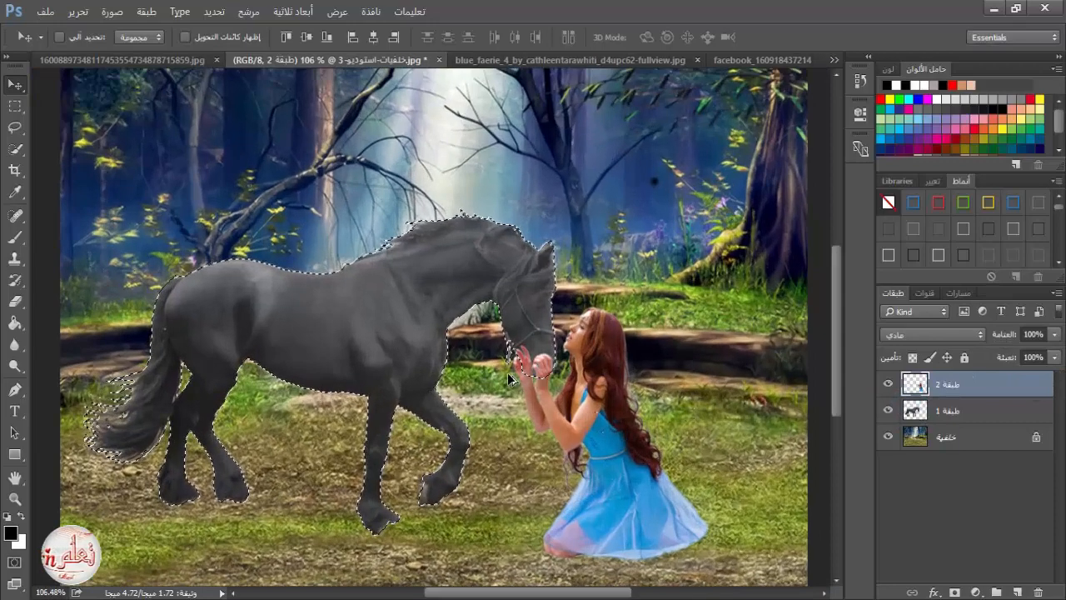
{"action": "left_click", "coordinate": [954, 592]}
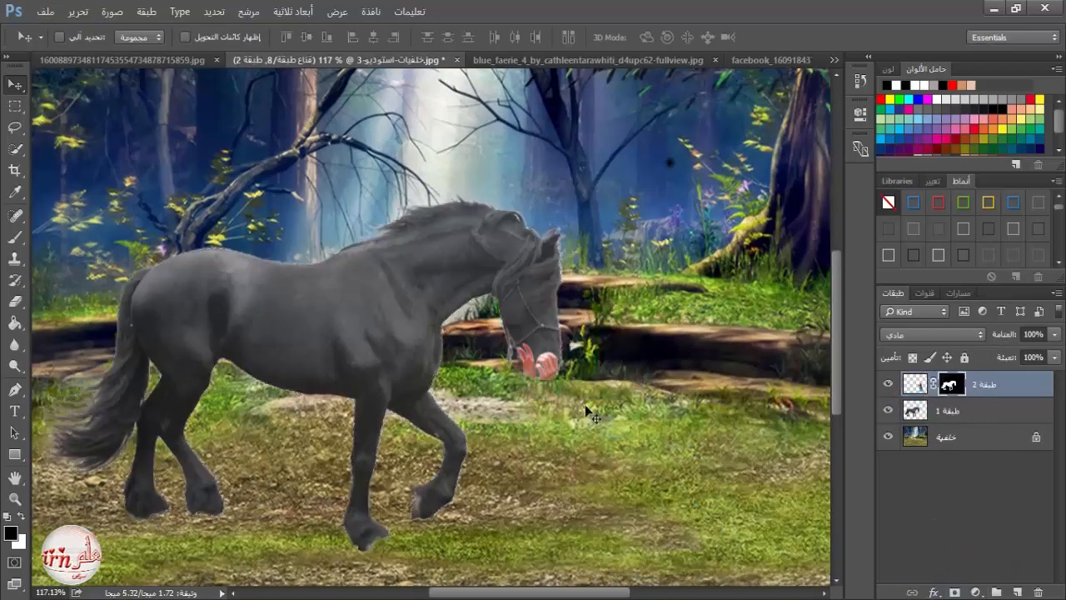
{"action": "left_click", "coordinate": [111, 12]}
{"action": "mouse_move", "coordinate": [141, 53]}
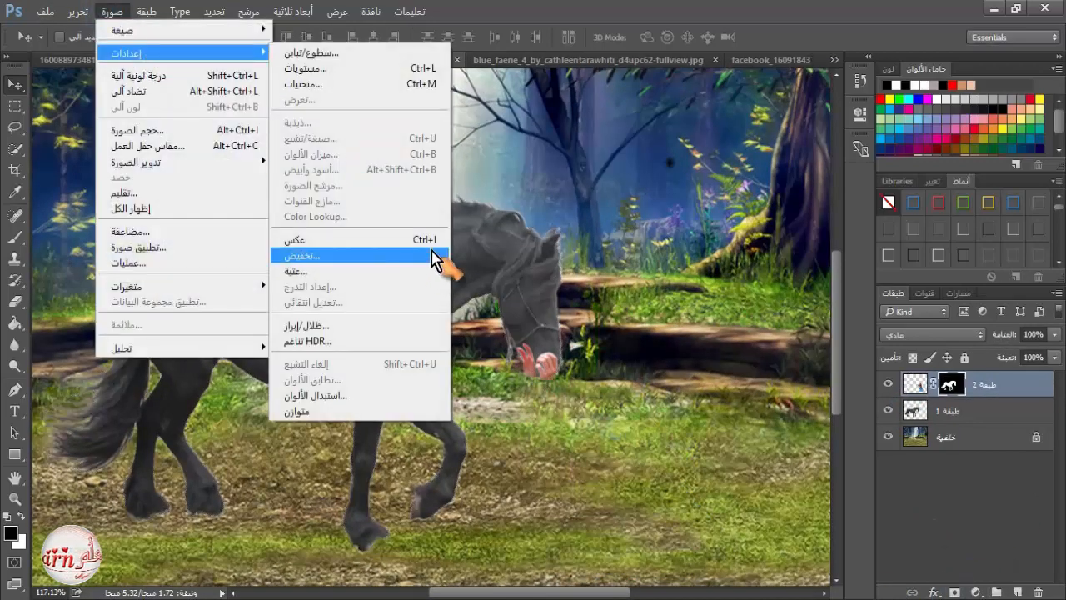
{"action": "left_click", "coordinate": [429, 247]}
- Paint white on the woman's mask with a 34 px, 100% hard brush to reveal her near hand over the muzzle
{"action": "left_click", "coordinate": [15, 237]}
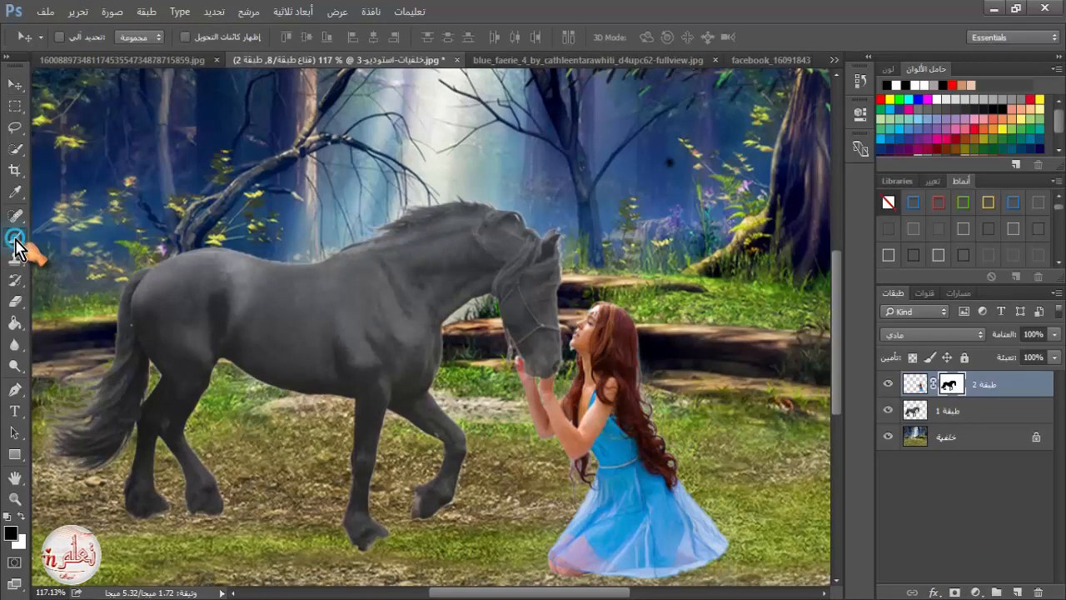
{"action": "left_click", "coordinate": [21, 517]}
{"action": "right_click", "coordinate": [684, 281]}
{"action": "left_click", "coordinate": [718, 384]}
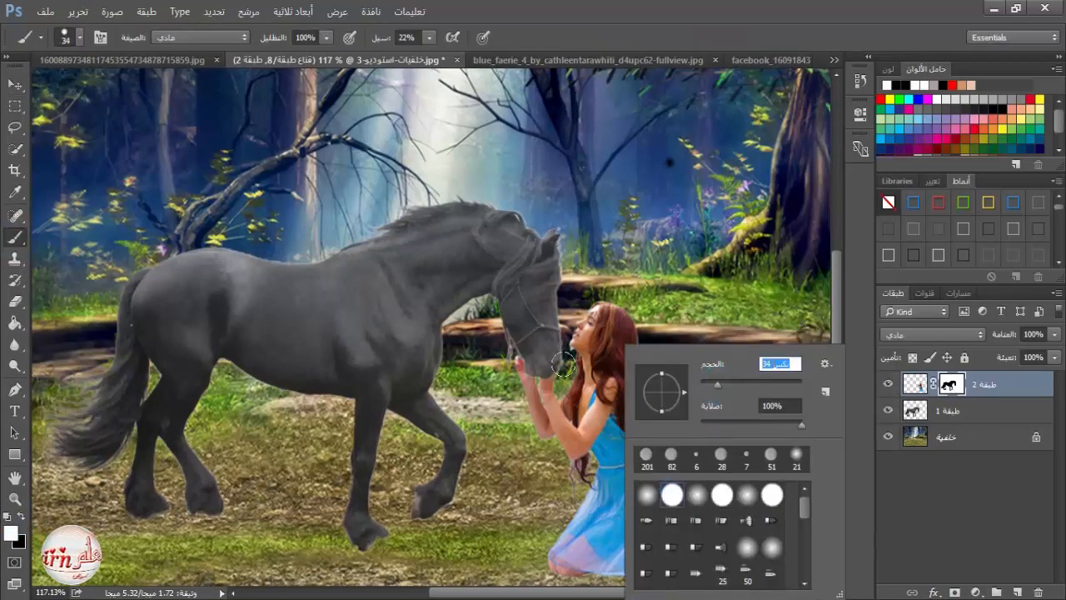
{"action": "left_click_drag", "start_coordinate": [550, 361], "coordinate": [552, 387]}
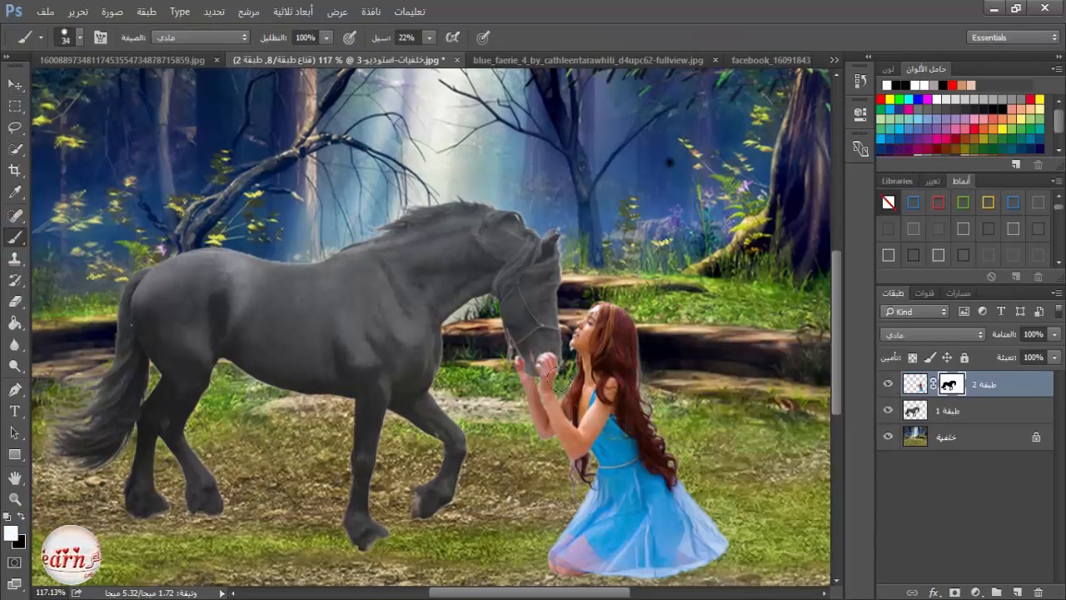
- Refine the woman's mask around the fingers against the horse's muzzle using a 7 px brush
{"action": "scroll", "coordinate": [491, 405], "scroll_direction": "up", "scroll_amount": 5}
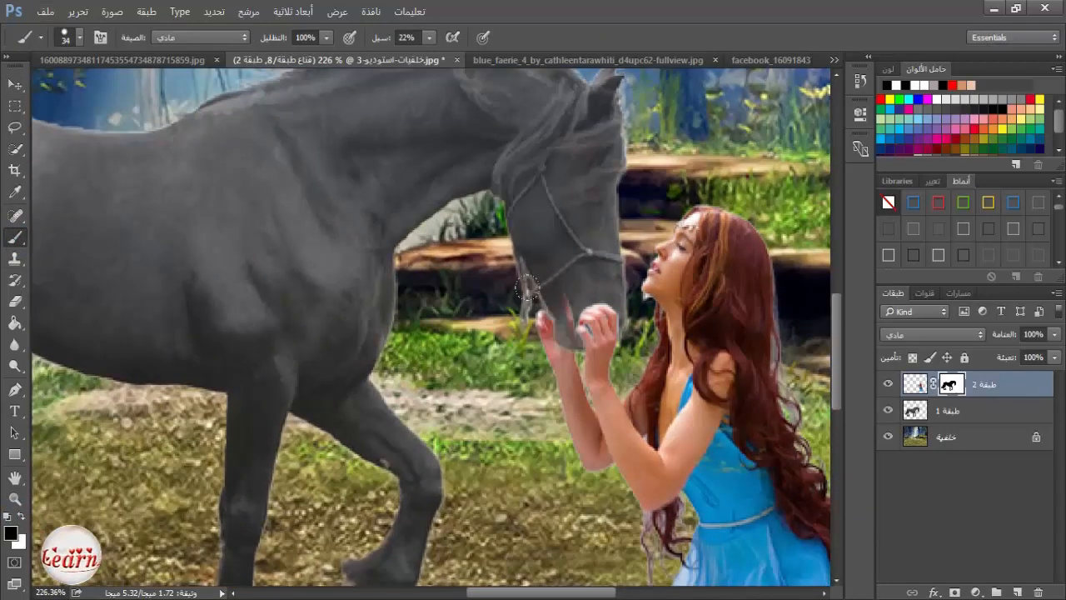
{"action": "right_click", "coordinate": [617, 312]}
{"action": "left_click_drag", "start_coordinate": [707, 347], "coordinate": [697, 343]}
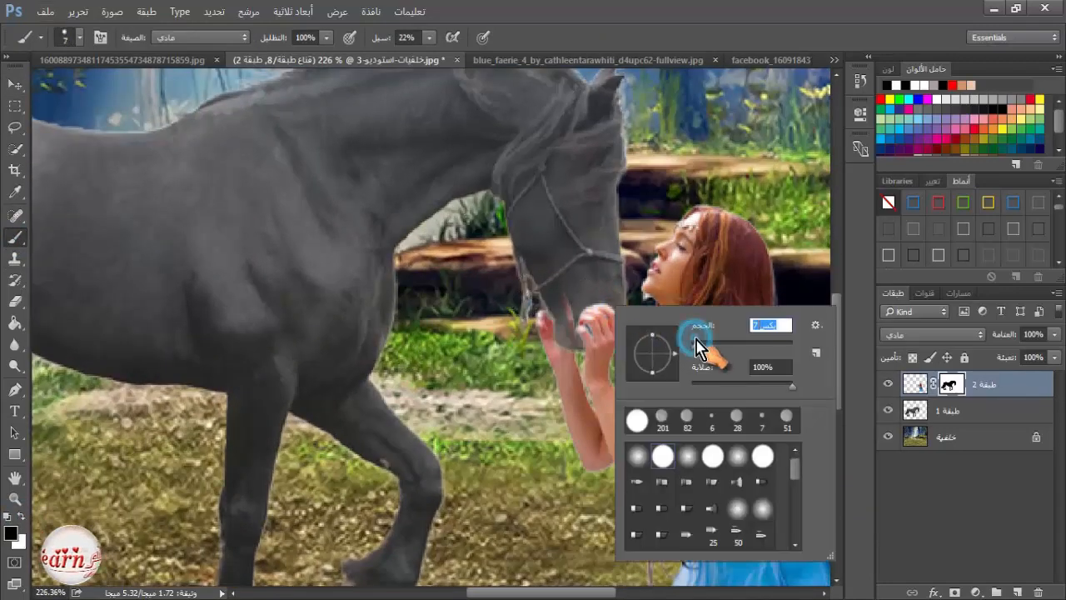
{"action": "left_click_drag", "start_coordinate": [561, 295], "coordinate": [572, 332]}
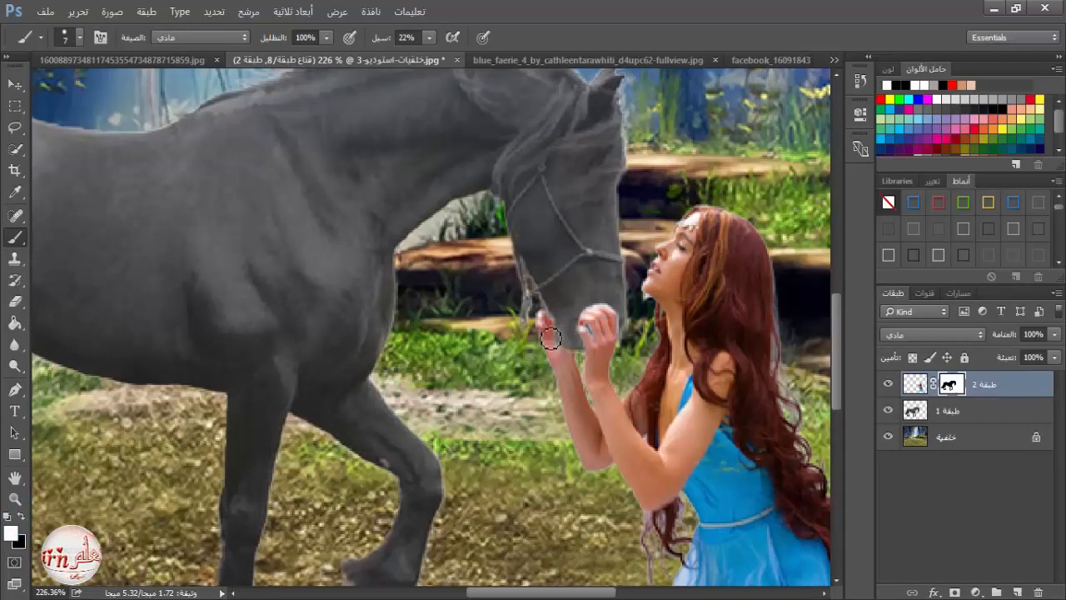
- Add a layer mask to the horse layer
{"action": "key", "text": "ctrl+0"}
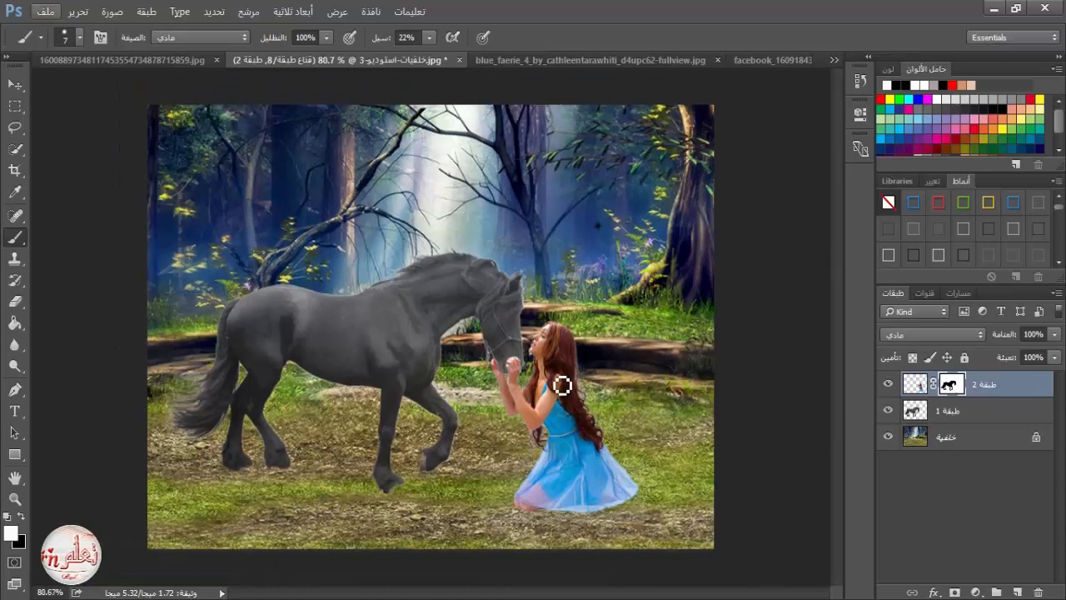
{"action": "left_click", "coordinate": [972, 412]}
{"action": "left_click", "coordinate": [954, 591]}
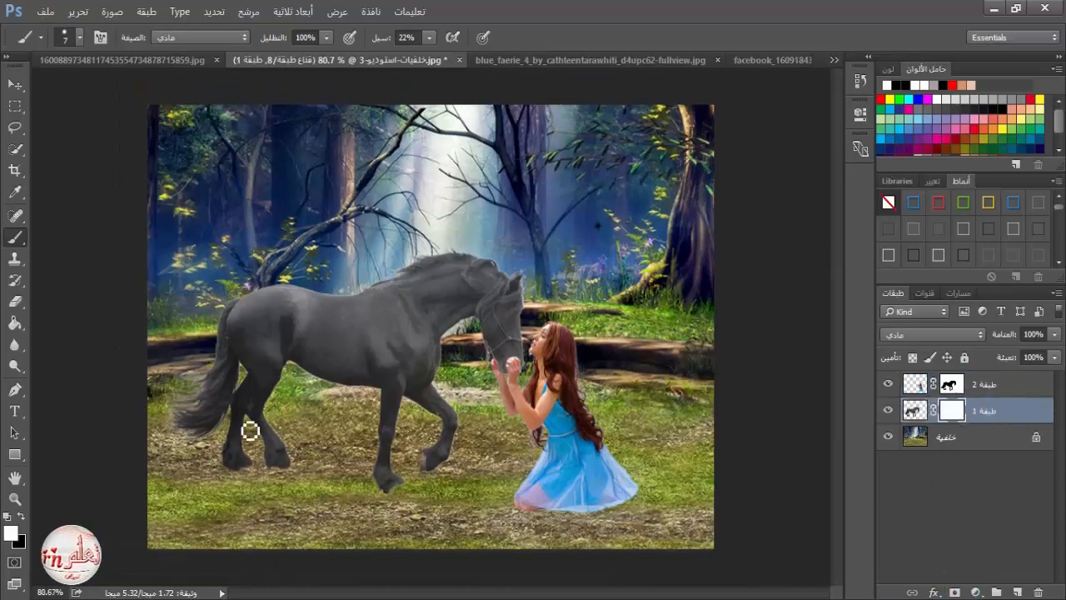
- Paint black with a soft 55 px brush at 22% flow on the horse's and woman's masks to blend the hooves and skirt hem into the ground
{"action": "right_click", "coordinate": [303, 309]}
{"action": "left_click_drag", "start_coordinate": [390, 340], "coordinate": [405, 341]}
{"action": "left_click", "coordinate": [19, 516]}
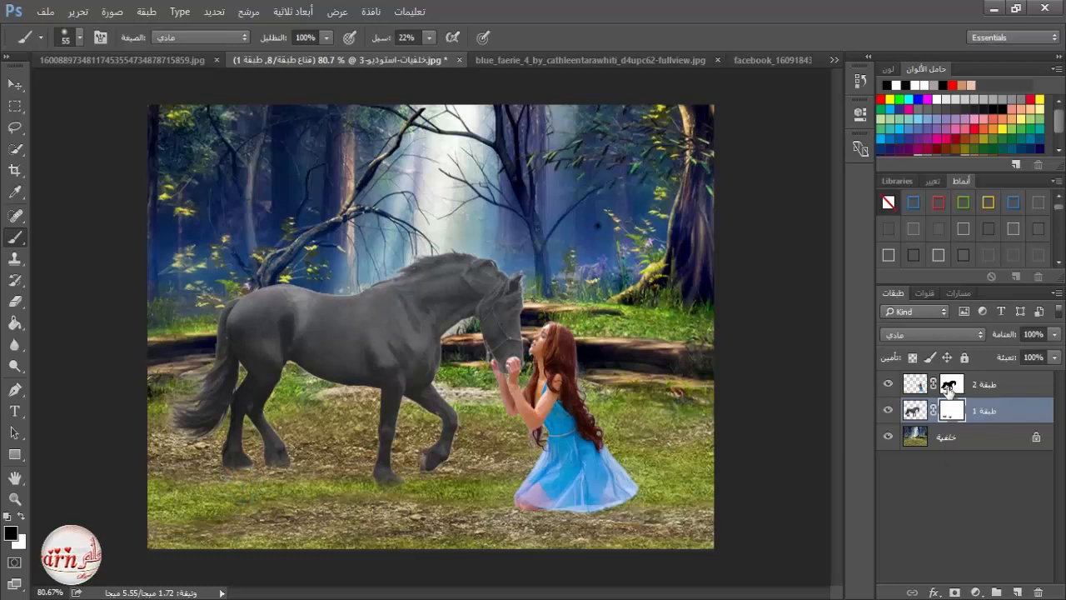
{"action": "left_click", "coordinate": [949, 386]}
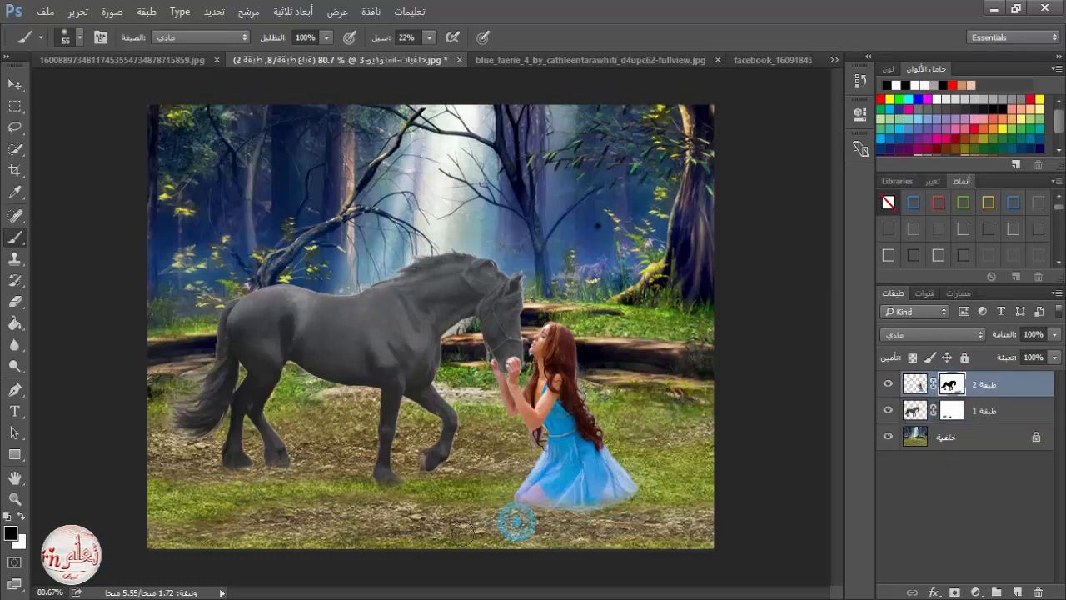
- Close the woman's source image and switch to the black wings image
{"action": "left_click", "coordinate": [557, 66]}
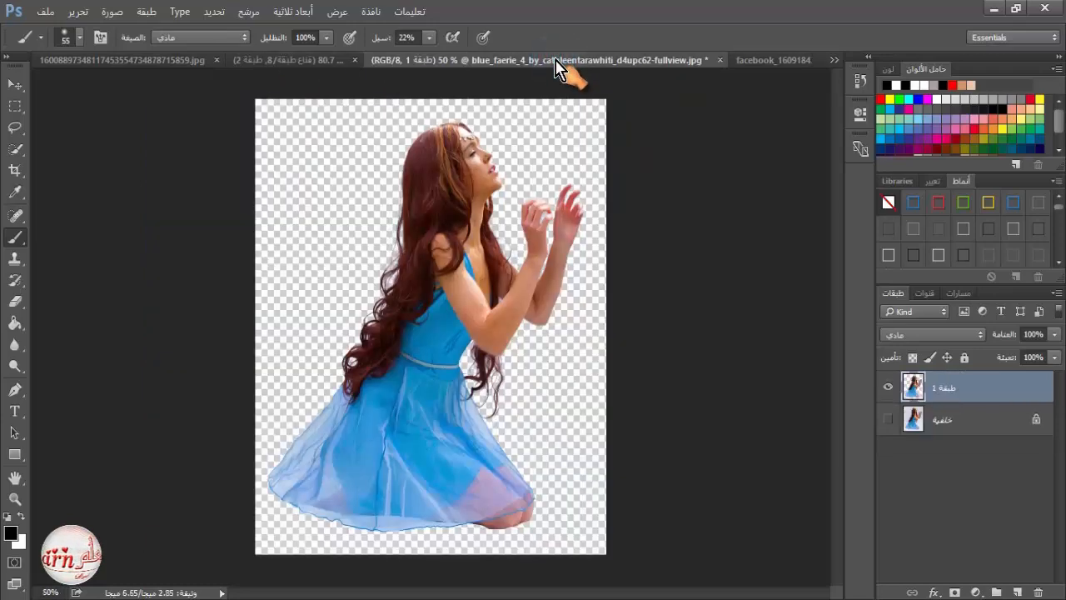
{"action": "left_click", "coordinate": [718, 63]}
{"action": "left_click", "coordinate": [562, 233]}
{"action": "left_click", "coordinate": [606, 60]}
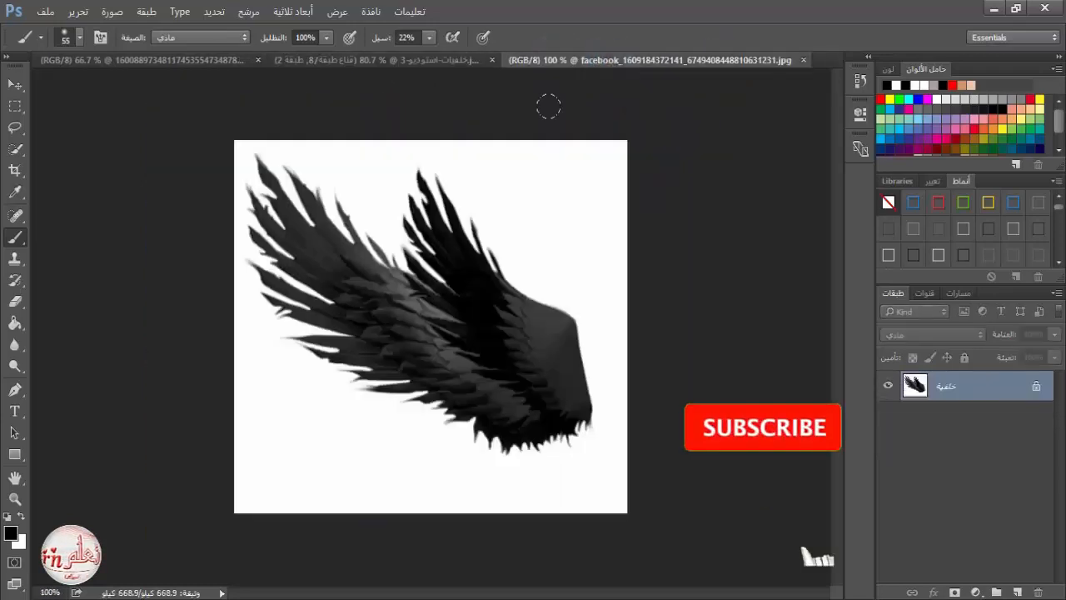
- Duplicate the wings' background layer and select its white backdrop with Color Range, hiding the original layer
{"action": "left_click", "coordinate": [15, 85]}
{"action": "left_click_drag", "start_coordinate": [945, 385], "coordinate": [1018, 591]}
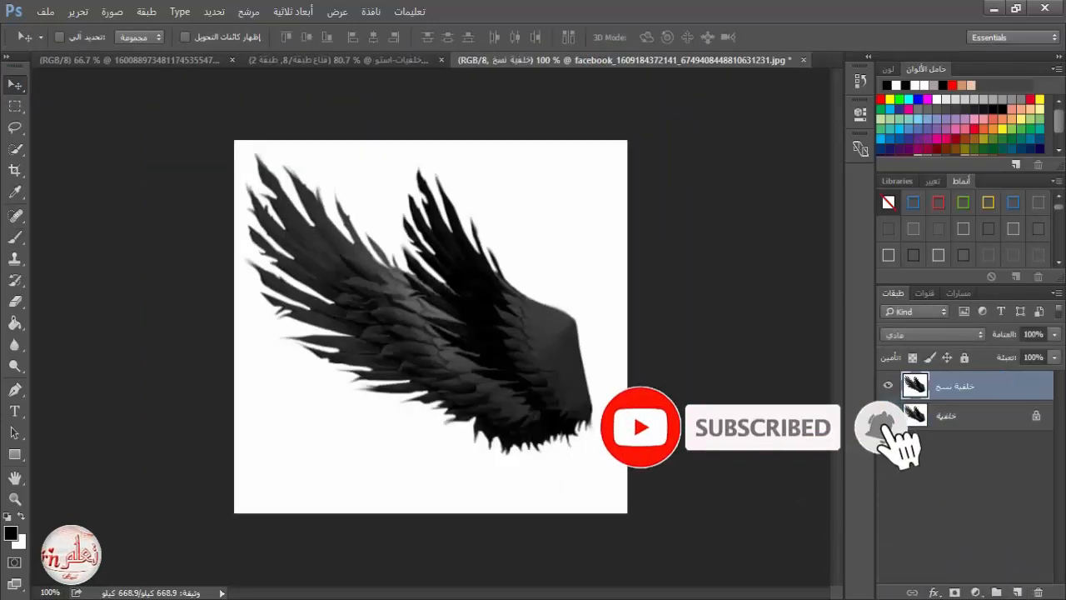
{"action": "left_click", "coordinate": [215, 14]}
{"action": "left_click", "coordinate": [255, 171]}
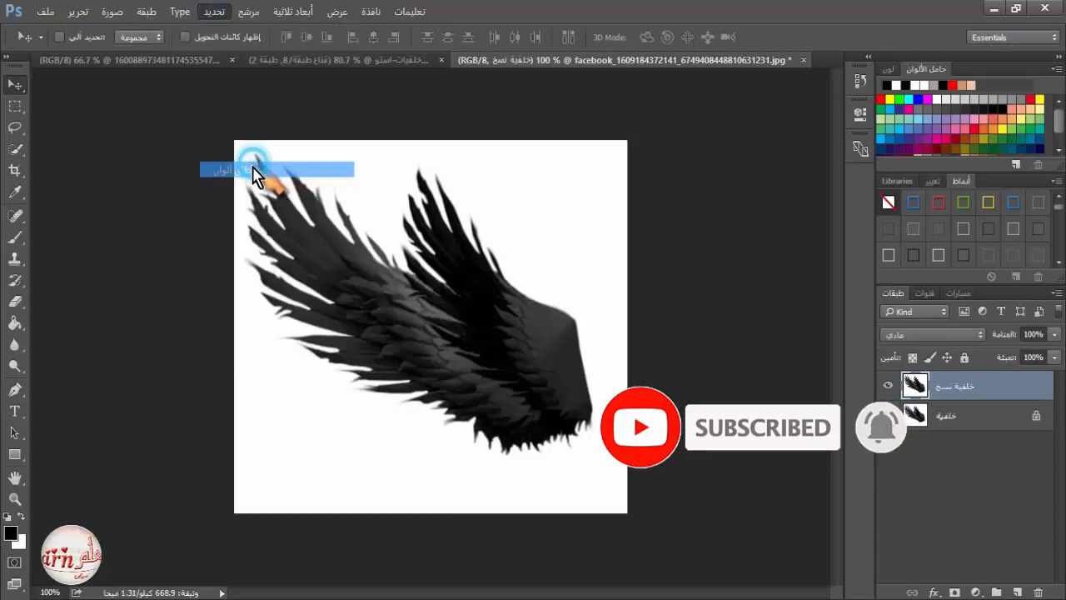
{"action": "left_click", "coordinate": [542, 188]}
{"action": "left_click", "coordinate": [931, 159]}
{"action": "left_click", "coordinate": [887, 415]}
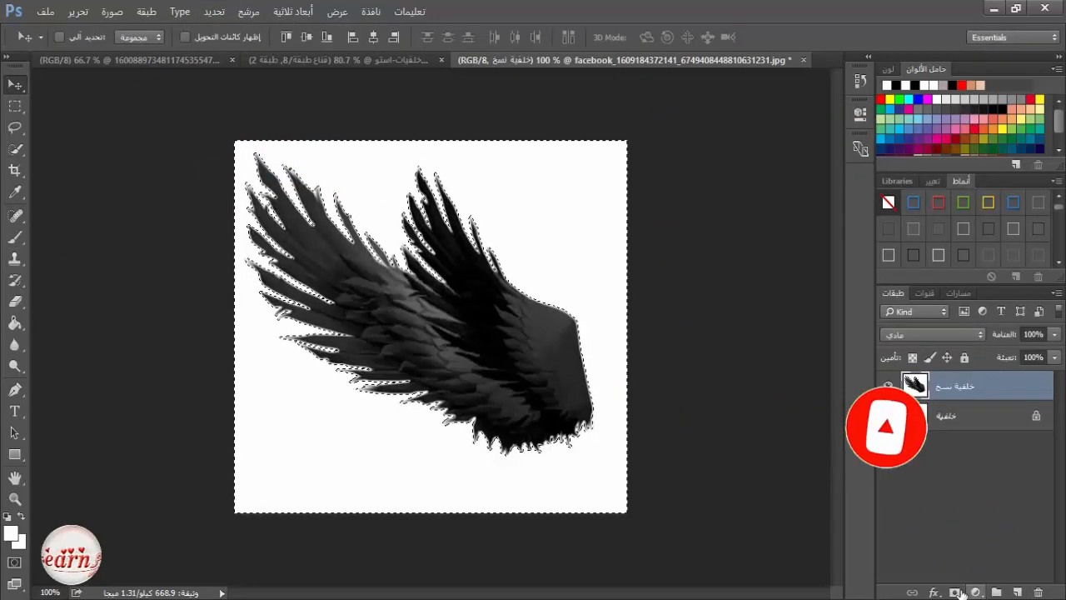
- Add a layer mask to the duplicated wings layer from the selection and invert it to isolate the wings on transparency
{"action": "left_click", "coordinate": [955, 592]}
{"action": "left_click", "coordinate": [112, 12]}
{"action": "mouse_move", "coordinate": [214, 52]}
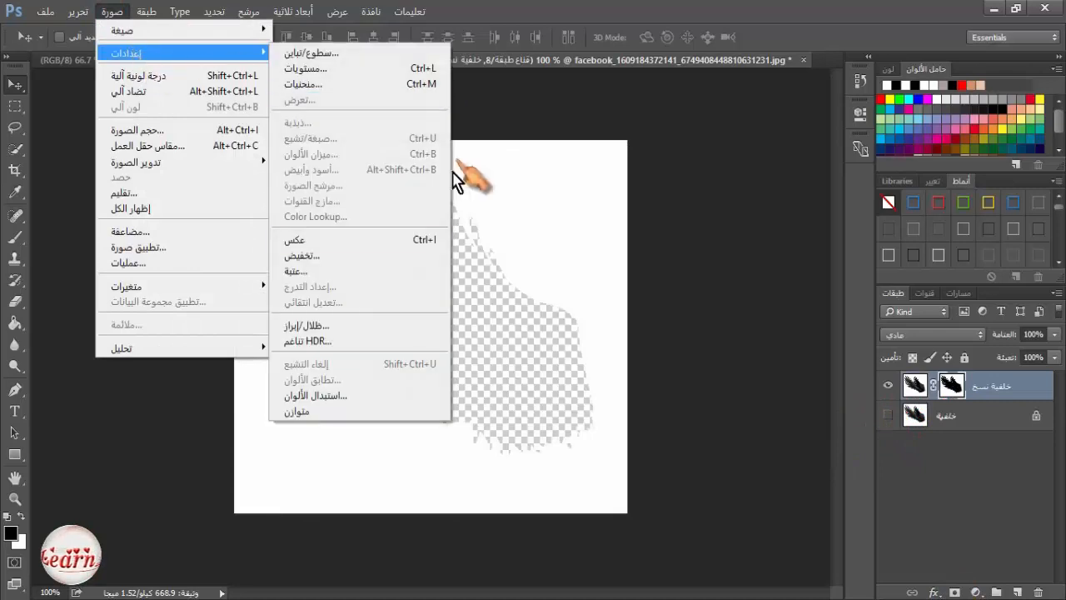
{"action": "left_click", "coordinate": [446, 235]}
{"action": "left_click", "coordinate": [888, 414]}
{"action": "left_click", "coordinate": [888, 415]}
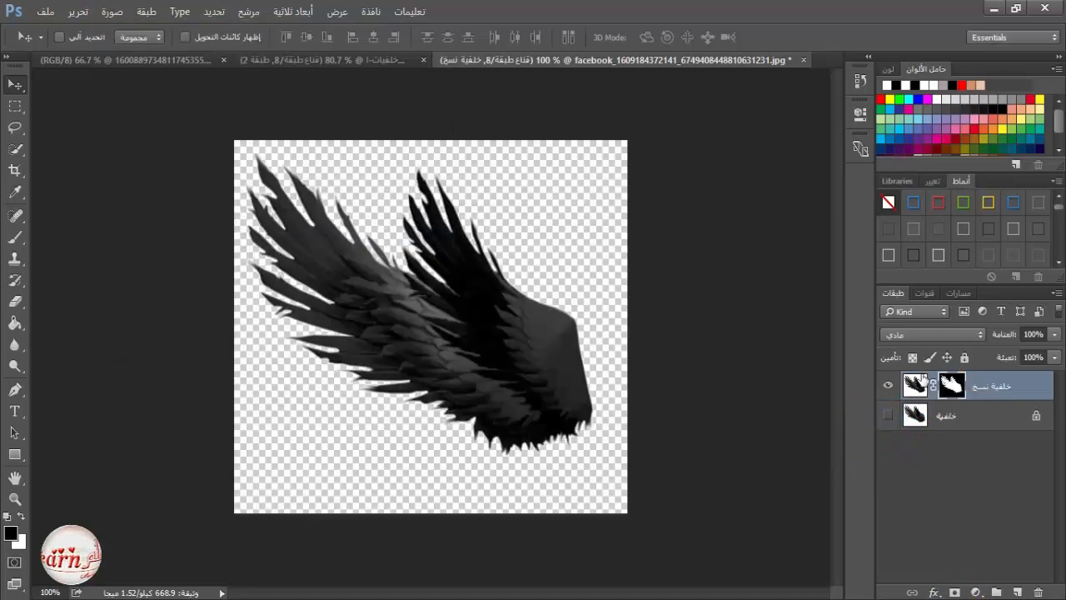
- Bring the masked wings into the forest composite and refine the mask edge with Smart Radius, radius 0.1 px, smooth 1 and feather 0.1 px
{"action": "left_click_drag", "start_coordinate": [336, 263], "coordinate": [463, 191]}
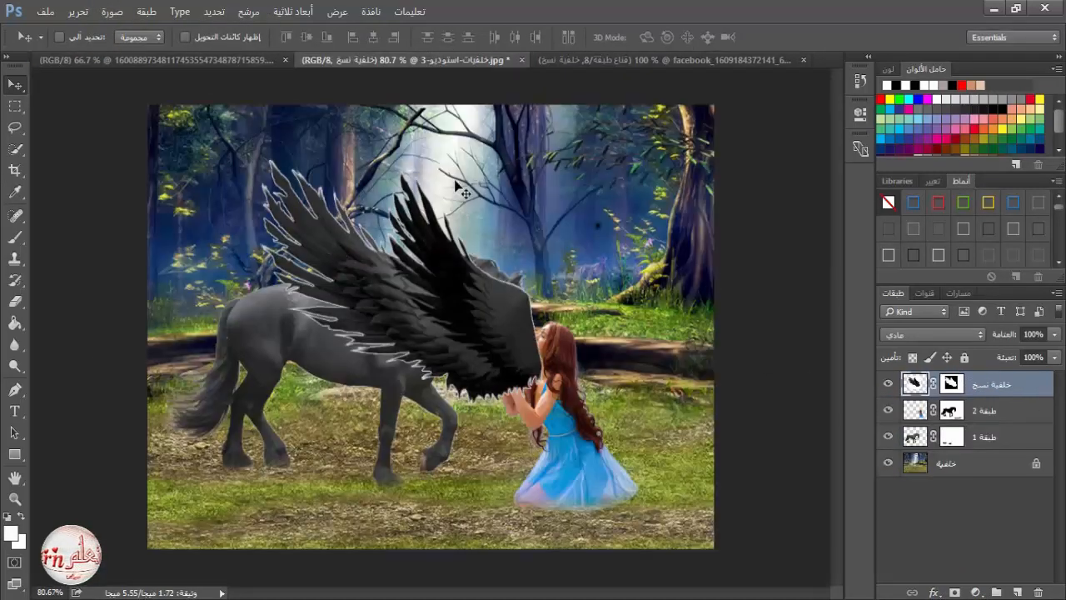
{"action": "right_click", "coordinate": [952, 383]}
{"action": "left_click", "coordinate": [923, 513]}
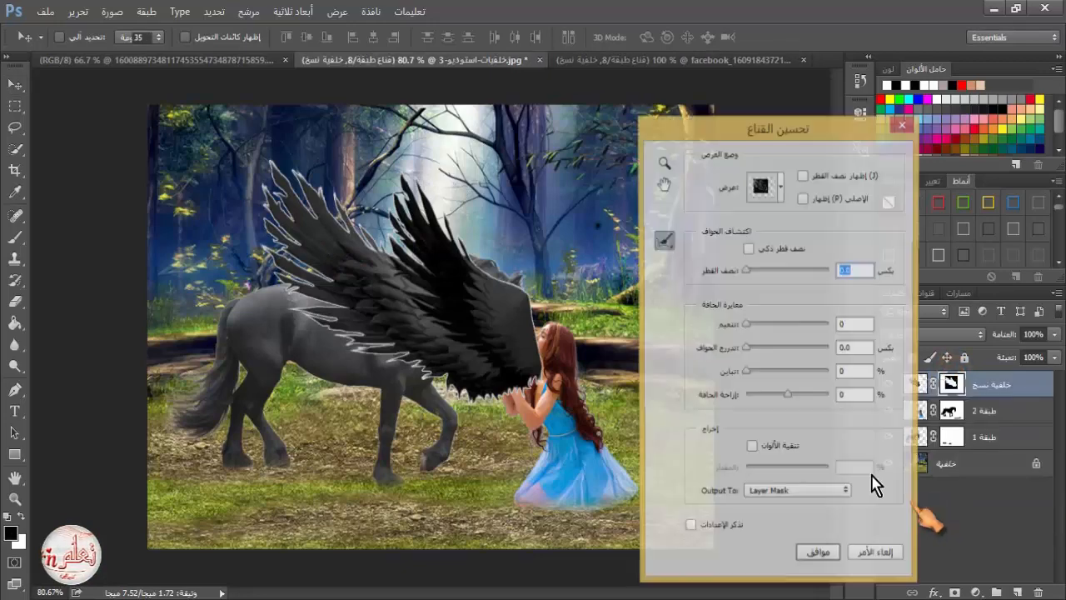
{"action": "left_click", "coordinate": [750, 249]}
{"action": "scroll", "coordinate": [856, 269], "scroll_direction": "up", "scroll_amount": 3}
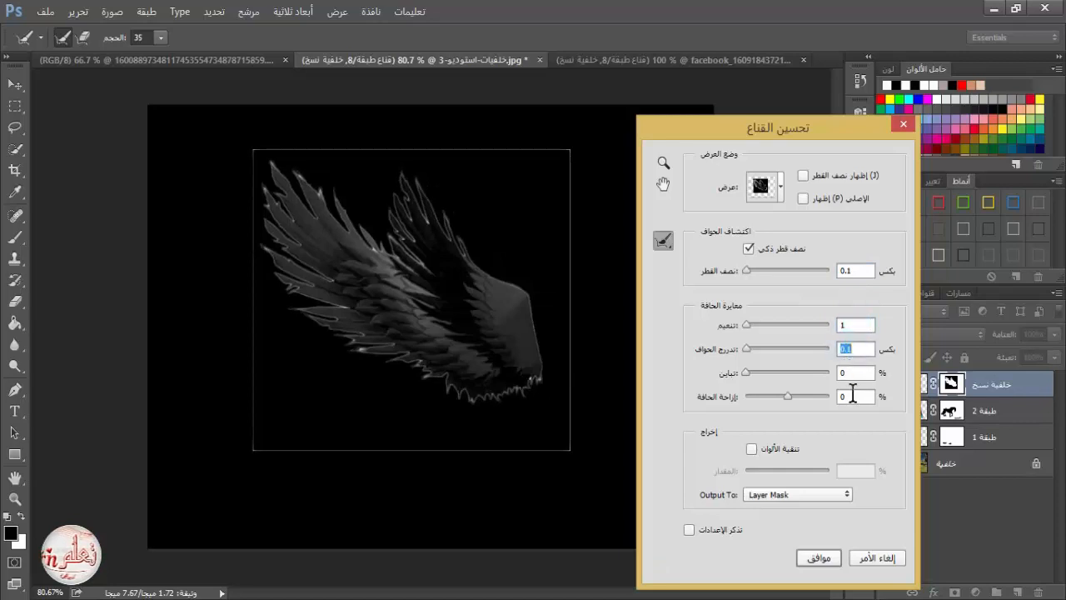
{"action": "left_click", "coordinate": [813, 559]}
- Paint black at 100% flow on the wings' mask to erase the thin rectangular outline around them
{"action": "left_click", "coordinate": [15, 236]}
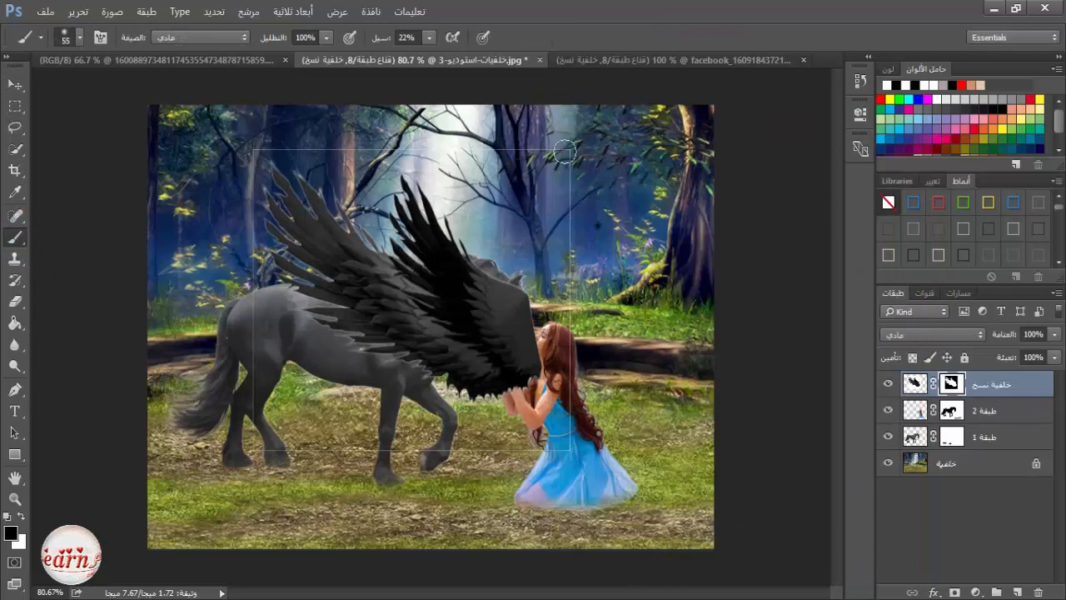
{"action": "left_click", "coordinate": [430, 37]}
{"action": "left_click_drag", "start_coordinate": [431, 56], "coordinate": [505, 61]}
{"action": "left_click", "coordinate": [564, 156]}
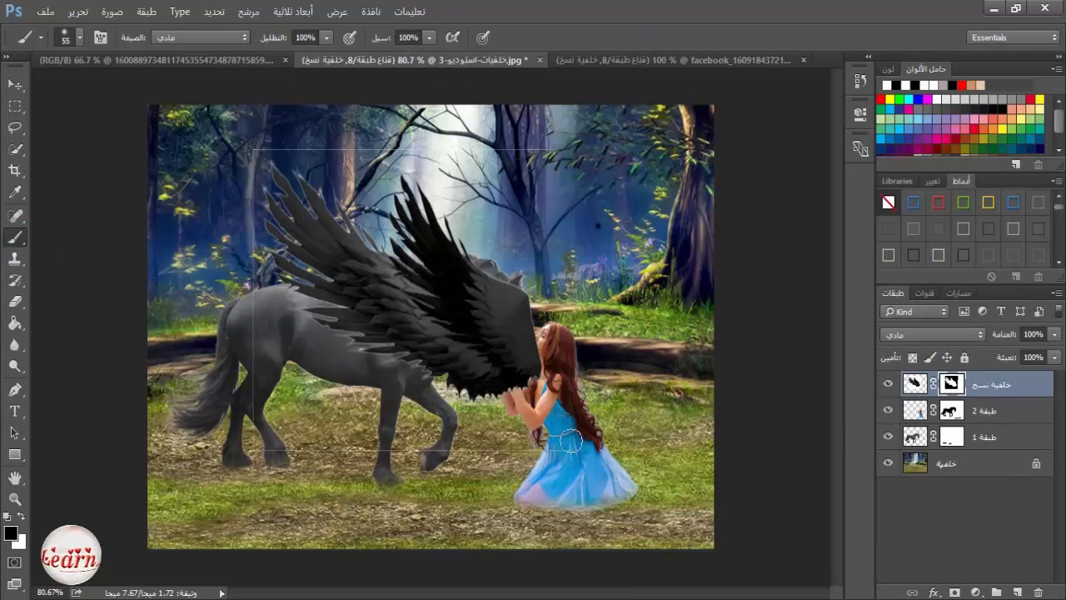
{"action": "right_click", "coordinate": [605, 284]}
{"action": "left_click", "coordinate": [574, 155]}
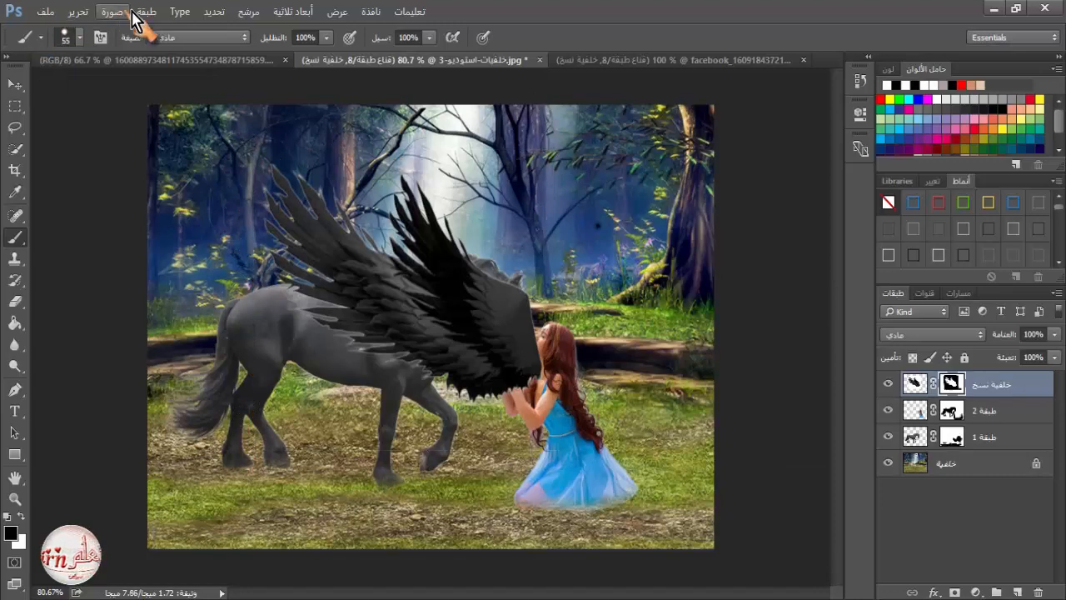
- Scale the wings down to about 59% with Free Transform and lower their layer opacity to 59%
{"action": "left_click", "coordinate": [78, 12]}
{"action": "left_click", "coordinate": [258, 314]}
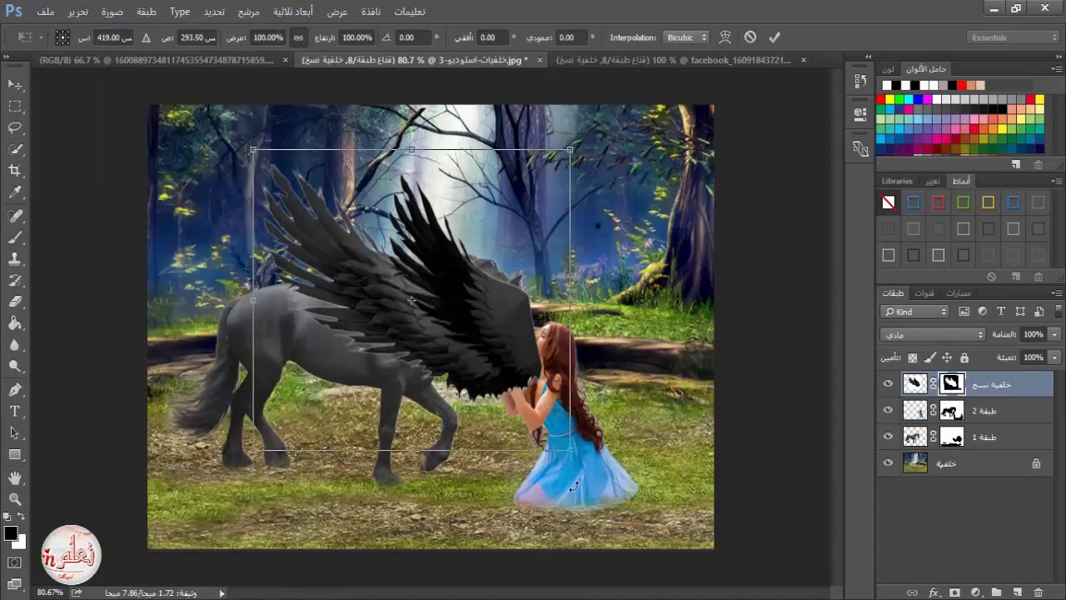
{"action": "left_click_drag", "start_coordinate": [569, 450], "coordinate": [440, 326]}
{"action": "left_click", "coordinate": [1053, 334]}
{"action": "left_click_drag", "start_coordinate": [1053, 352], "coordinate": [1021, 352]}
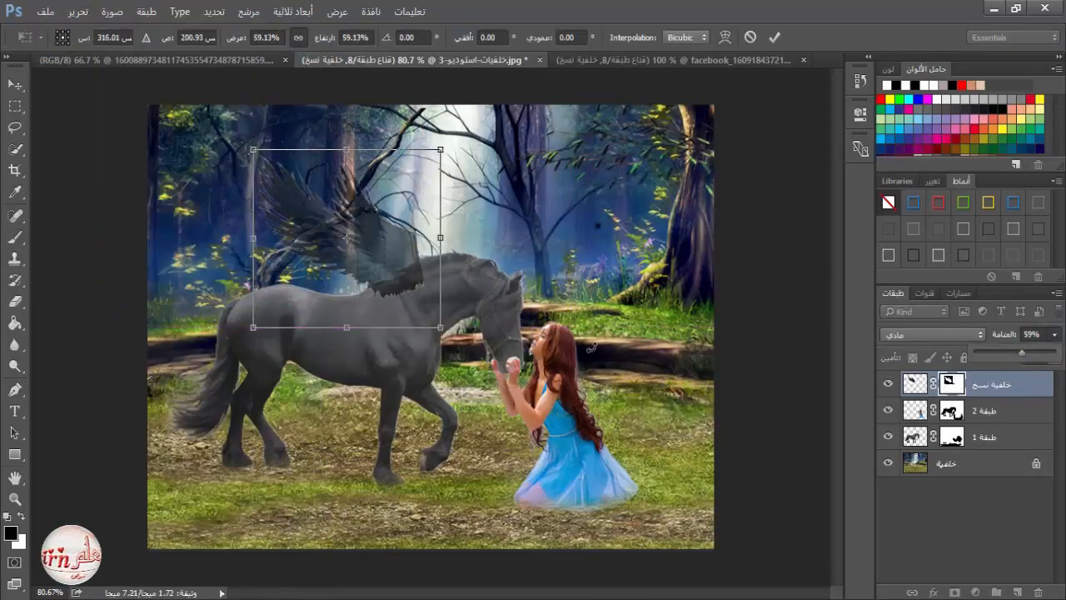
- Resize the wings proportionally to about 81% and position their base on the horse's back behind the mane
{"action": "left_click_drag", "start_coordinate": [437, 329], "coordinate": [500, 418]}
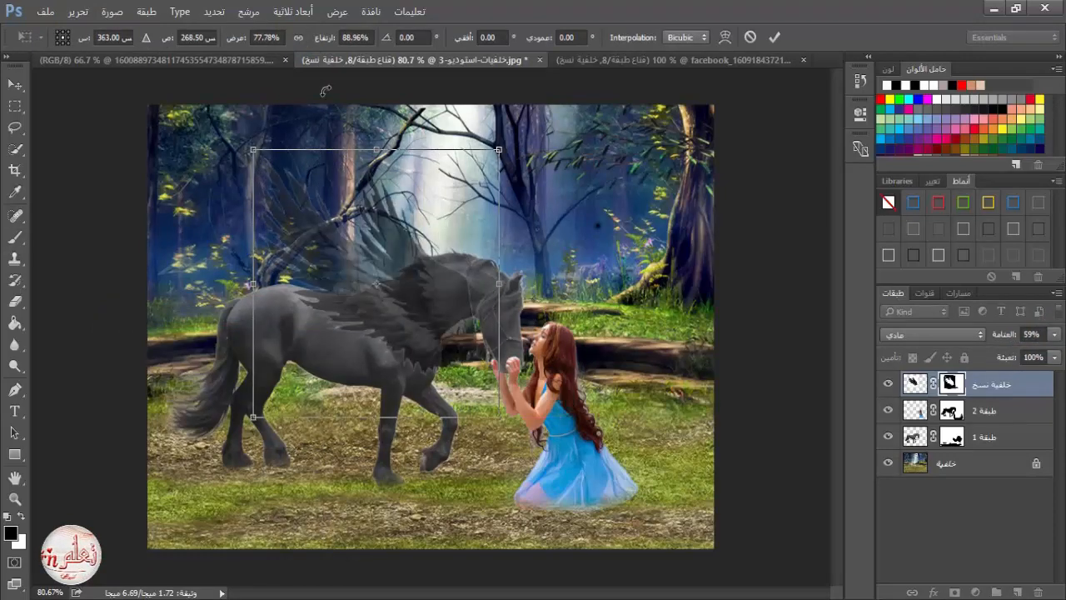
{"action": "left_click", "coordinate": [298, 38]}
{"action": "left_click_drag", "start_coordinate": [420, 243], "coordinate": [340, 183]}
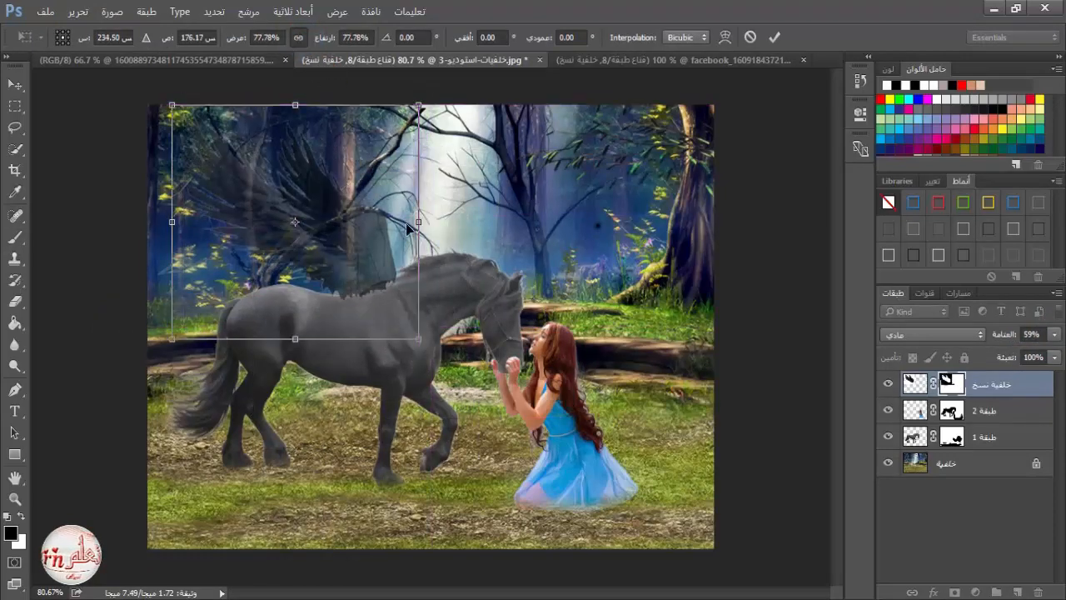
{"action": "left_click_drag", "start_coordinate": [419, 340], "coordinate": [433, 352]}
{"action": "left_click_drag", "start_coordinate": [387, 319], "coordinate": [380, 320]}
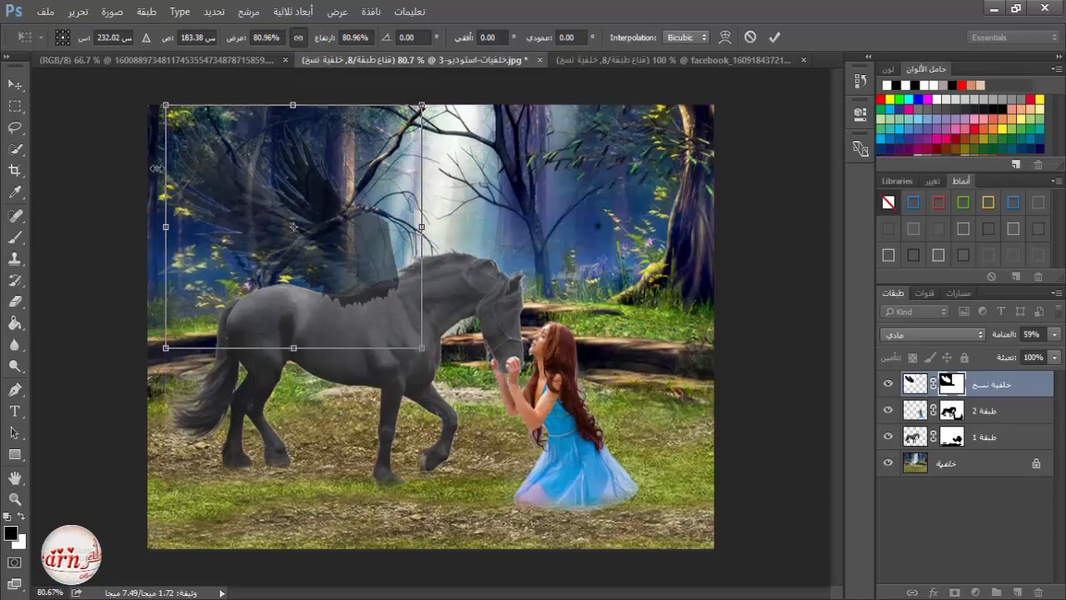
{"action": "scroll", "coordinate": [331, 228], "scroll_direction": "up", "scroll_amount": 4}
{"action": "left_click_drag", "start_coordinate": [404, 269], "coordinate": [466, 298]}
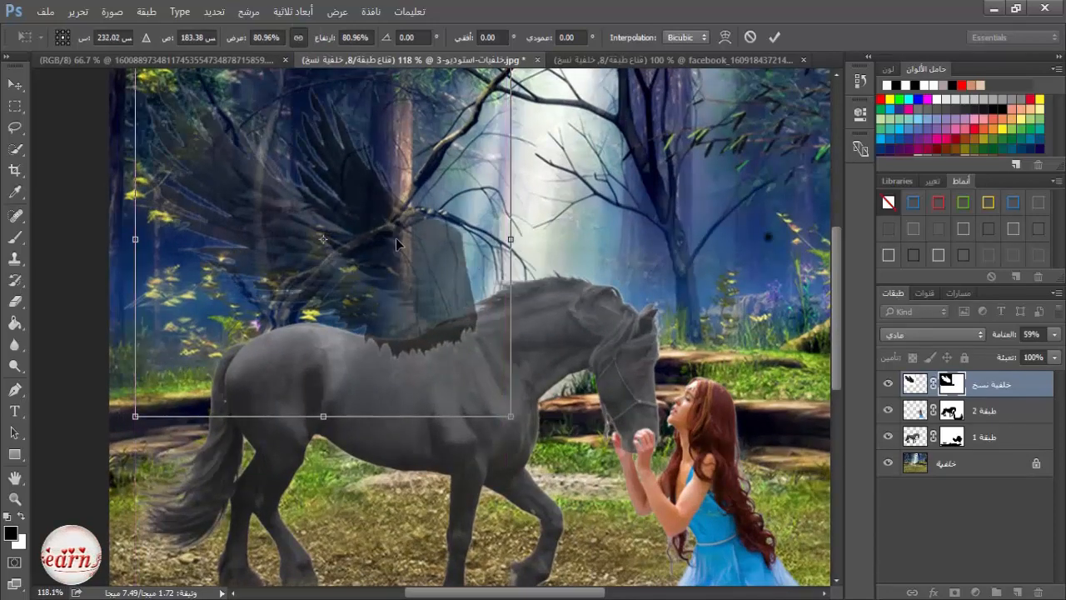
{"action": "scroll", "coordinate": [395, 238], "scroll_direction": "down", "scroll_amount": 4}
{"action": "left_click", "coordinate": [774, 36]}
- Mask out the ragged feathers at the wings' base overlapping the horse's back, using a soft 13 px black brush
{"action": "key", "text": "b"}
{"action": "scroll", "coordinate": [359, 283], "scroll_direction": "up", "scroll_amount": 3}
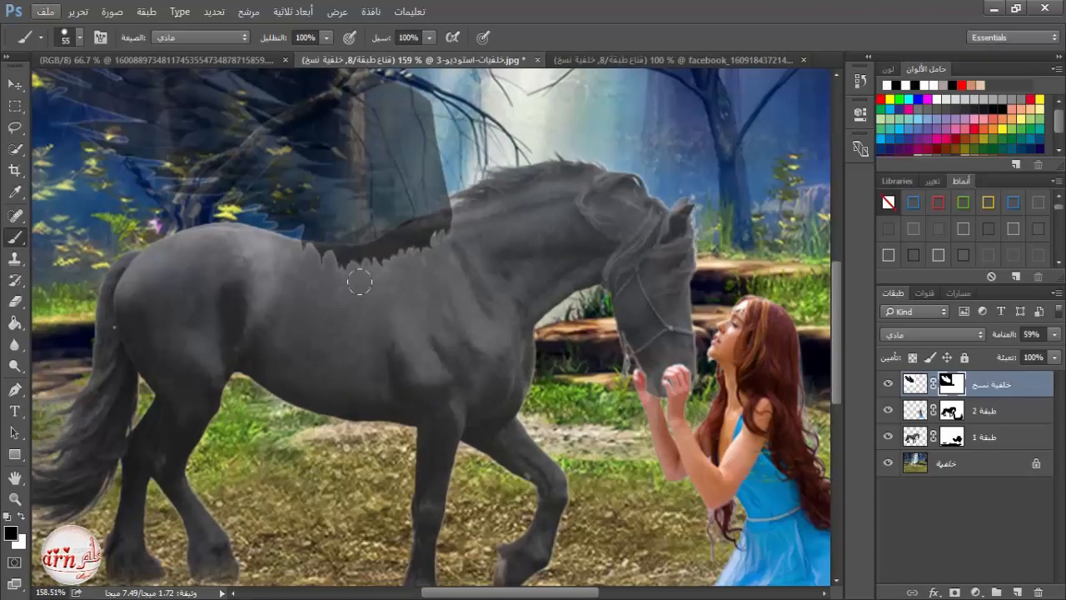
{"action": "right_click", "coordinate": [529, 324]}
{"action": "left_click", "coordinate": [578, 438]}
{"action": "left_click", "coordinate": [340, 266]}
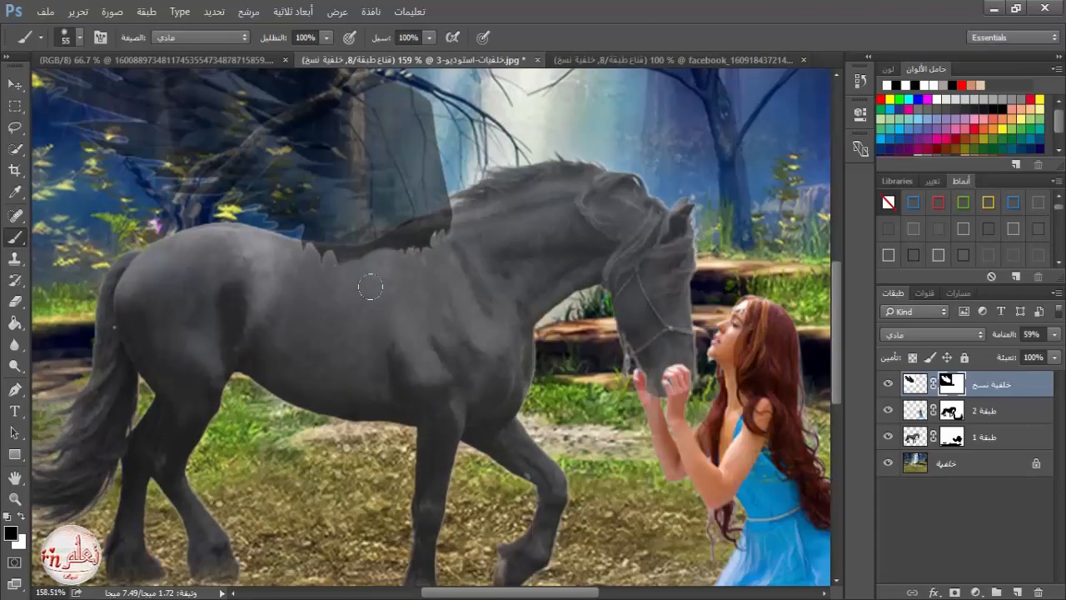
{"action": "right_click", "coordinate": [441, 238]}
{"action": "left_click_drag", "start_coordinate": [545, 278], "coordinate": [529, 275]}
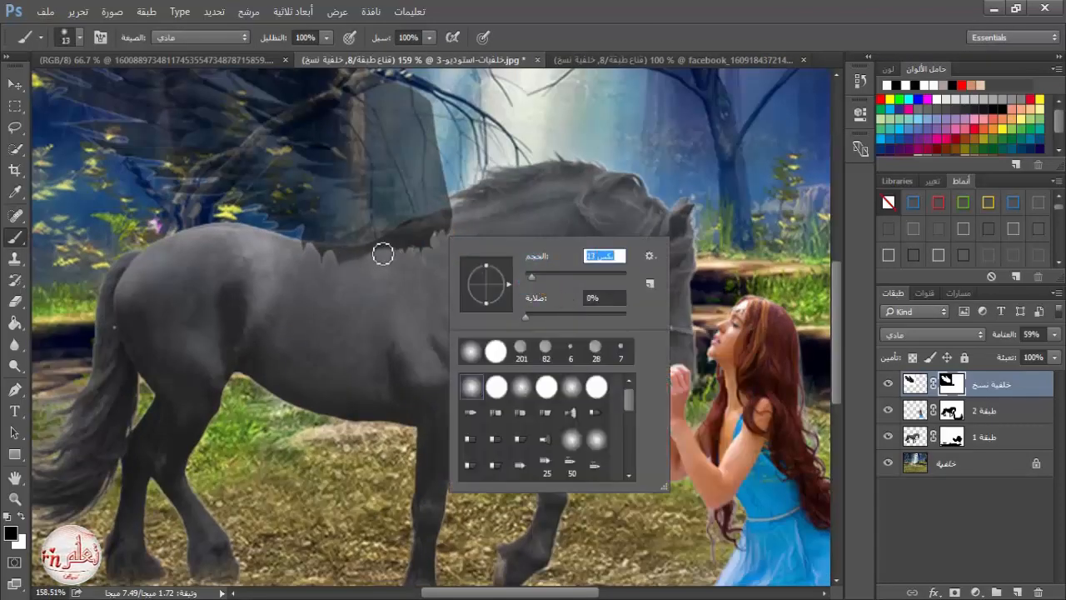
{"action": "left_click_drag", "start_coordinate": [381, 255], "coordinate": [302, 262]}
- Raise the wings layer's opacity to 96% and mask the leftover feather bits along the horse's back
{"action": "left_click", "coordinate": [1055, 336]}
{"action": "left_click_drag", "start_coordinate": [1033, 356], "coordinate": [1056, 357]}
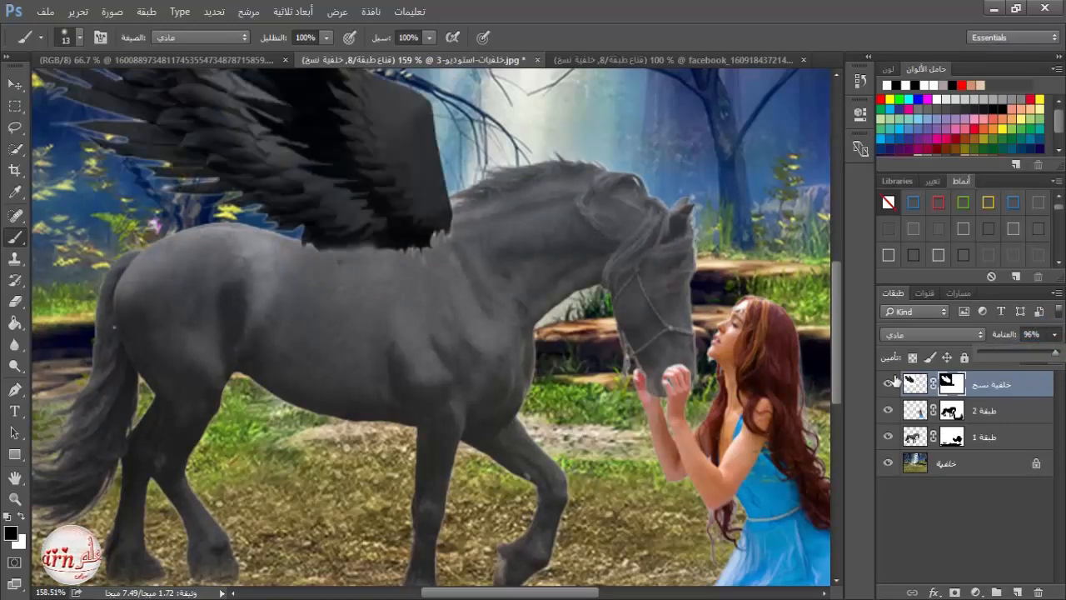
{"action": "left_click", "coordinate": [320, 263]}
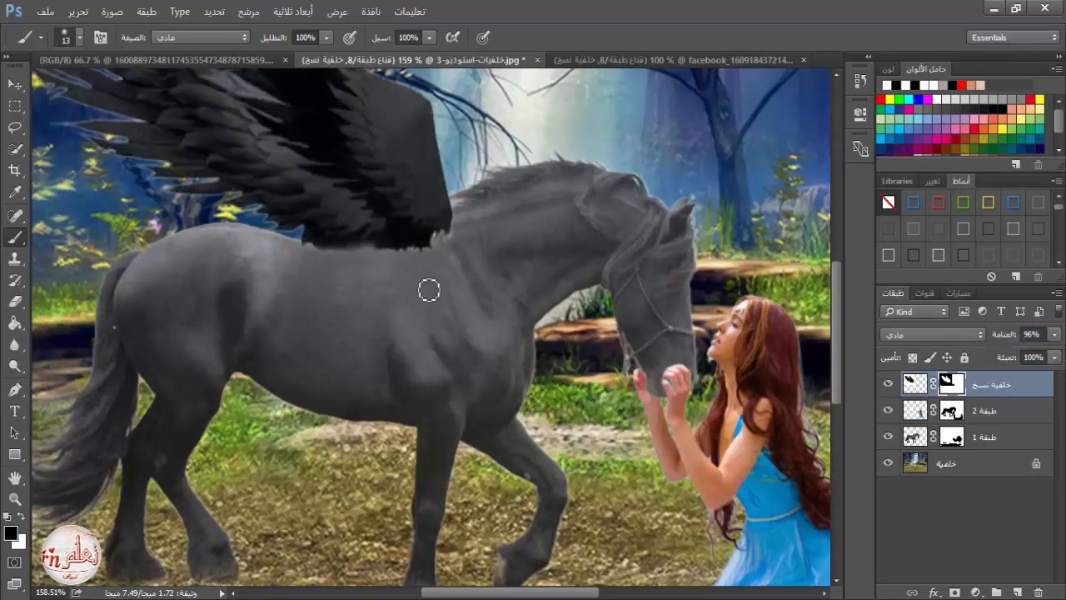
- Rotate the wings about 9.17° clockwise and reseat their base on the horse's back
{"action": "scroll", "coordinate": [429, 289], "scroll_direction": "down", "scroll_amount": 5}
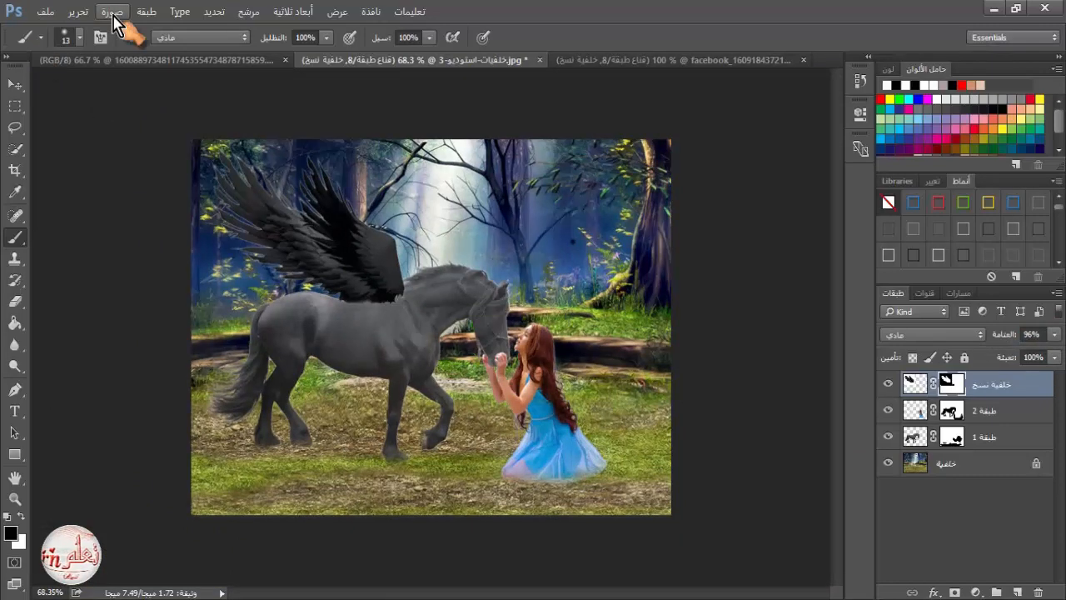
{"action": "left_click", "coordinate": [82, 12]}
{"action": "left_click", "coordinate": [296, 314]}
{"action": "left_click_drag", "start_coordinate": [533, 240], "coordinate": [545, 276]}
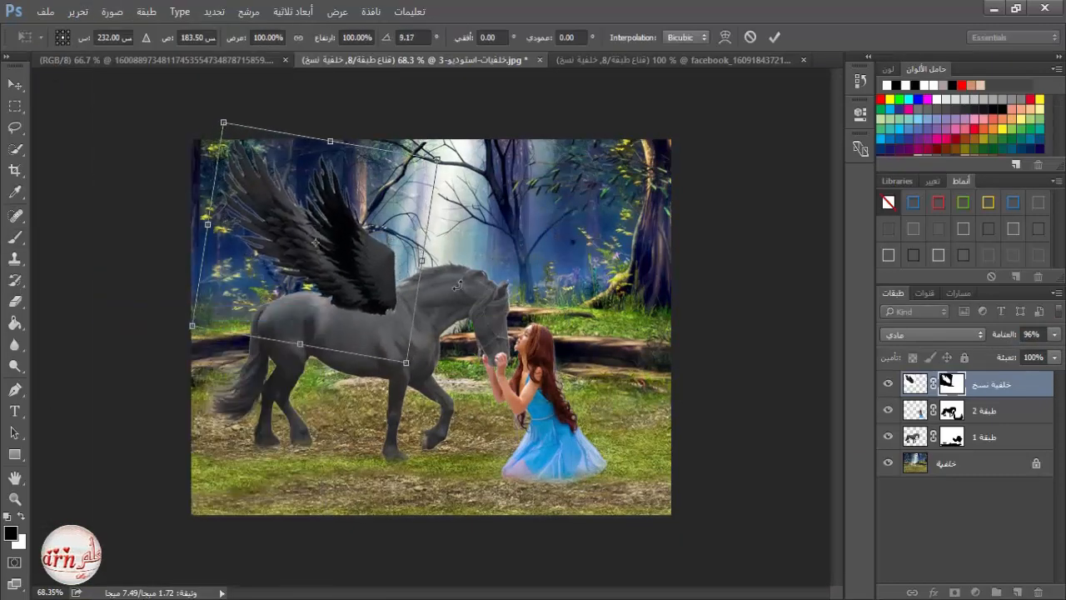
{"action": "left_click_drag", "start_coordinate": [400, 324], "coordinate": [407, 312]}
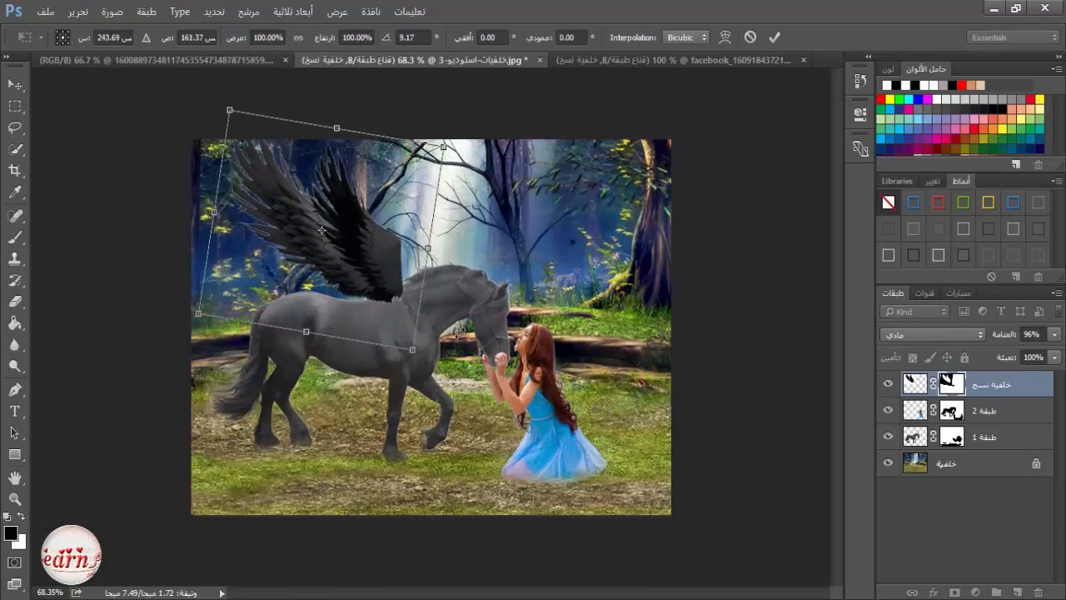
{"action": "left_click", "coordinate": [774, 36]}
{"action": "key", "text": "b"}
- Select the wings, woman and horse layers together and move them slightly down in the scene
{"action": "left_click", "coordinate": [979, 447], "text": "shift"}
{"action": "key", "text": "v"}
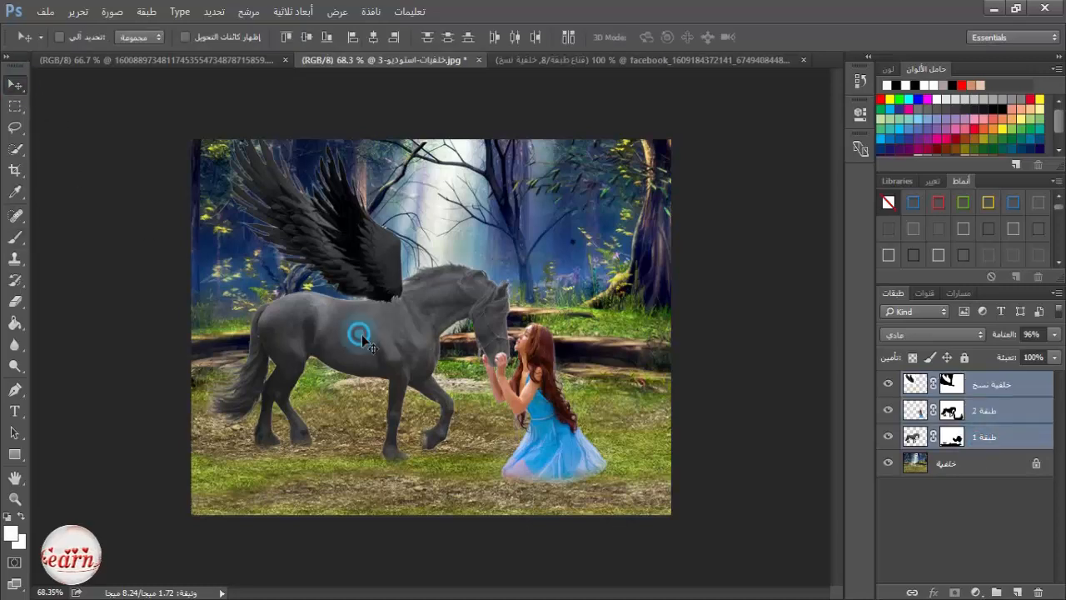
{"action": "left_click_drag", "start_coordinate": [361, 334], "coordinate": [363, 351]}
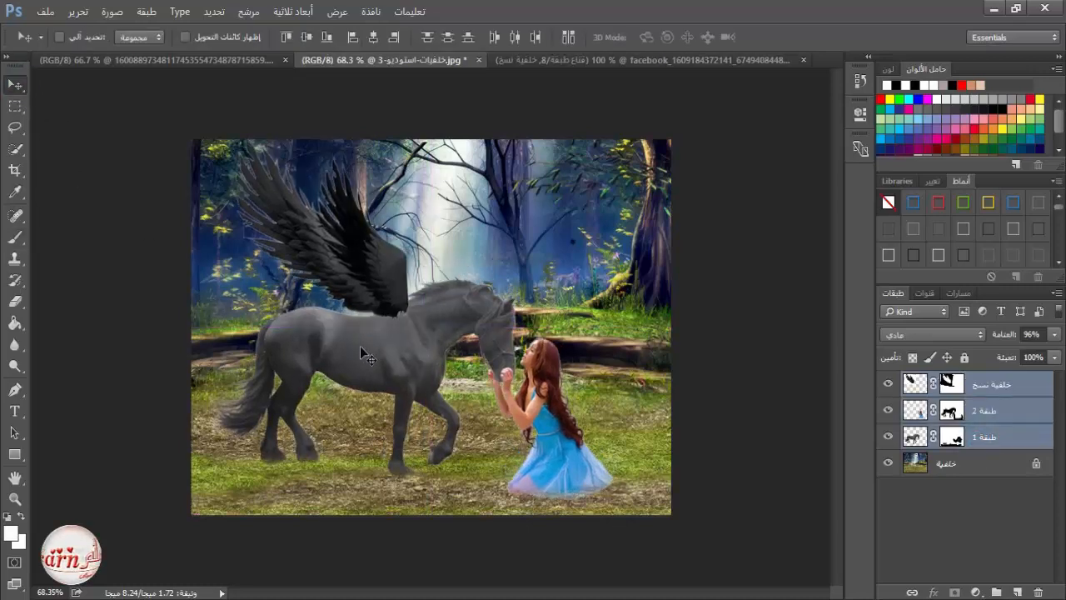
- Scale the wings, woman and horse down together proportionally and reposition the group near the scene's centre
{"action": "left_click", "coordinate": [78, 11]}
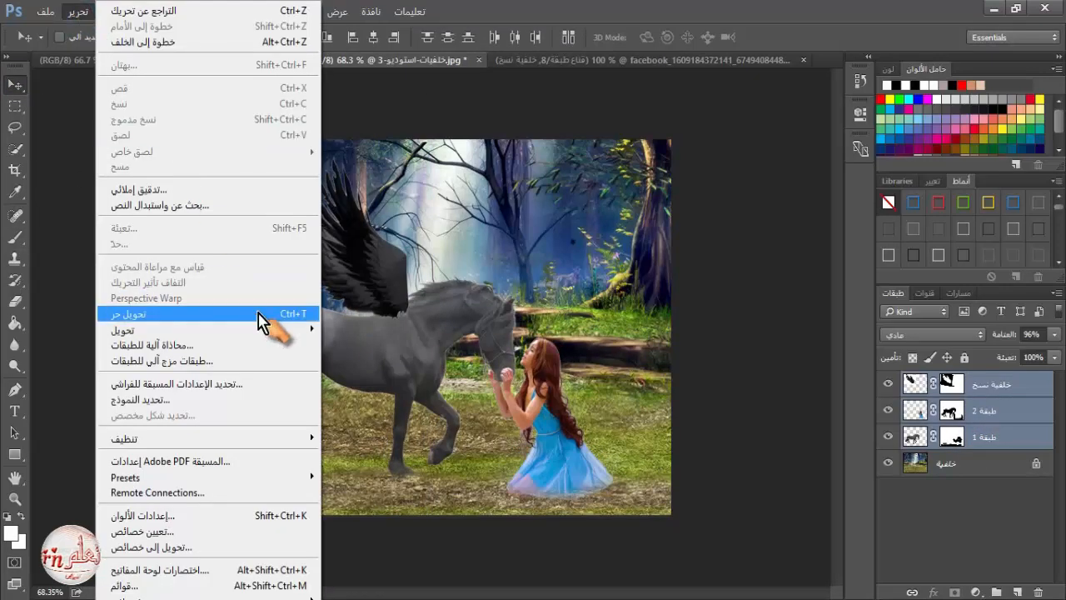
{"action": "left_click", "coordinate": [265, 313]}
{"action": "left_click", "coordinate": [302, 36]}
{"action": "left_click_drag", "start_coordinate": [204, 125], "coordinate": [255, 172]}
{"action": "left_click_drag", "start_coordinate": [510, 439], "coordinate": [503, 427]}
{"action": "left_click", "coordinate": [774, 37]}
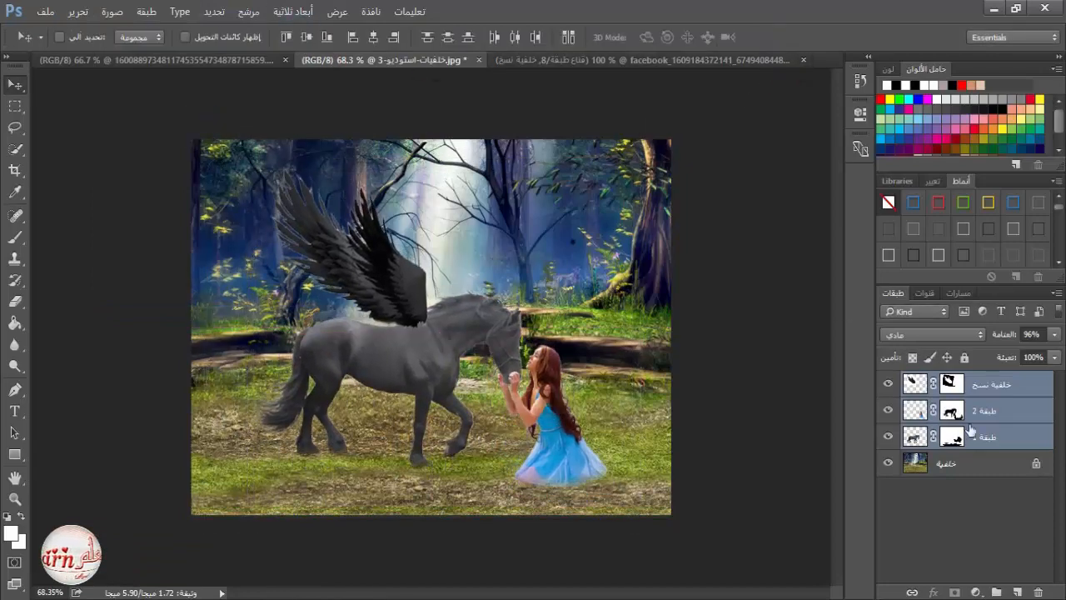
- Add a Hue/Saturation adjustment layer above the wings and clip it to the wings layer
{"action": "left_click", "coordinate": [991, 384]}
{"action": "left_click", "coordinate": [976, 592]}
{"action": "left_click", "coordinate": [987, 393]}
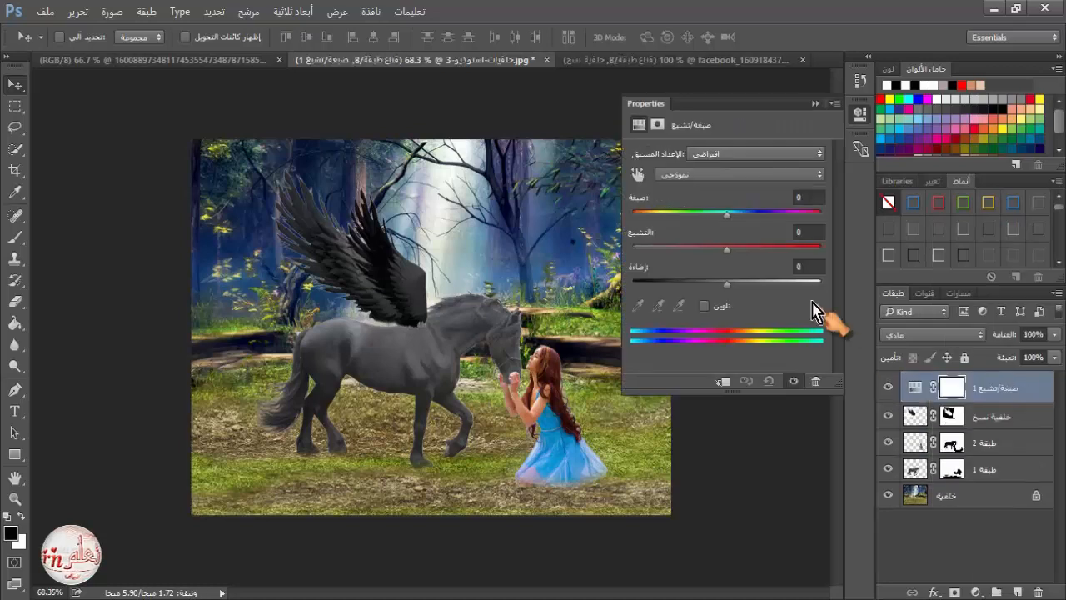
{"action": "left_click", "coordinate": [715, 381]}
{"action": "left_click", "coordinate": [724, 383]}
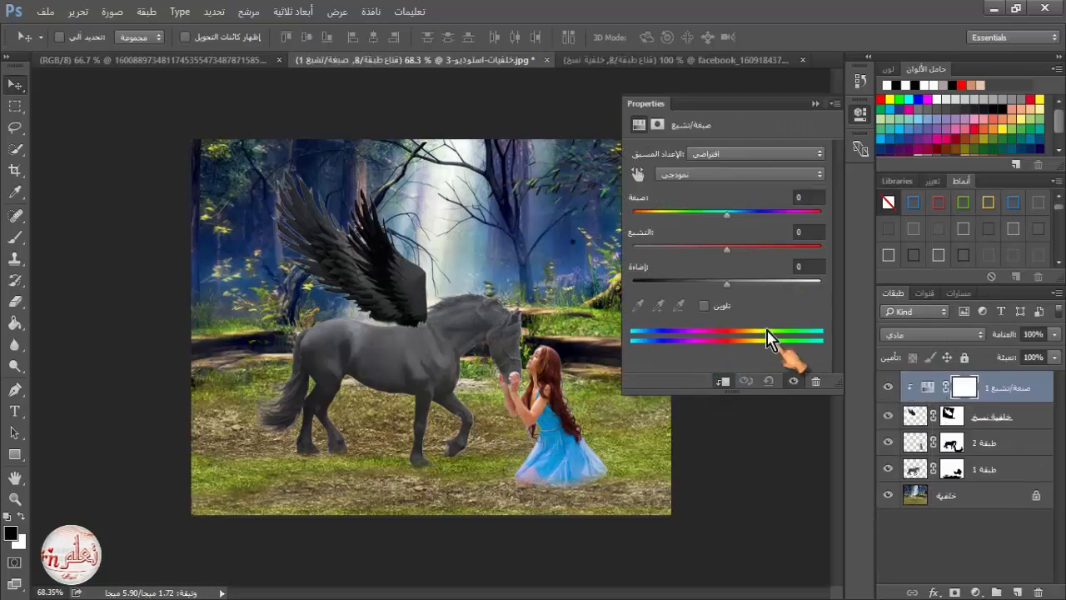
- Raise the lightness of the wings' Hue/Saturation adjustment to +12 and compare the wings with and without it
{"action": "left_click_drag", "start_coordinate": [727, 283], "coordinate": [740, 286]}
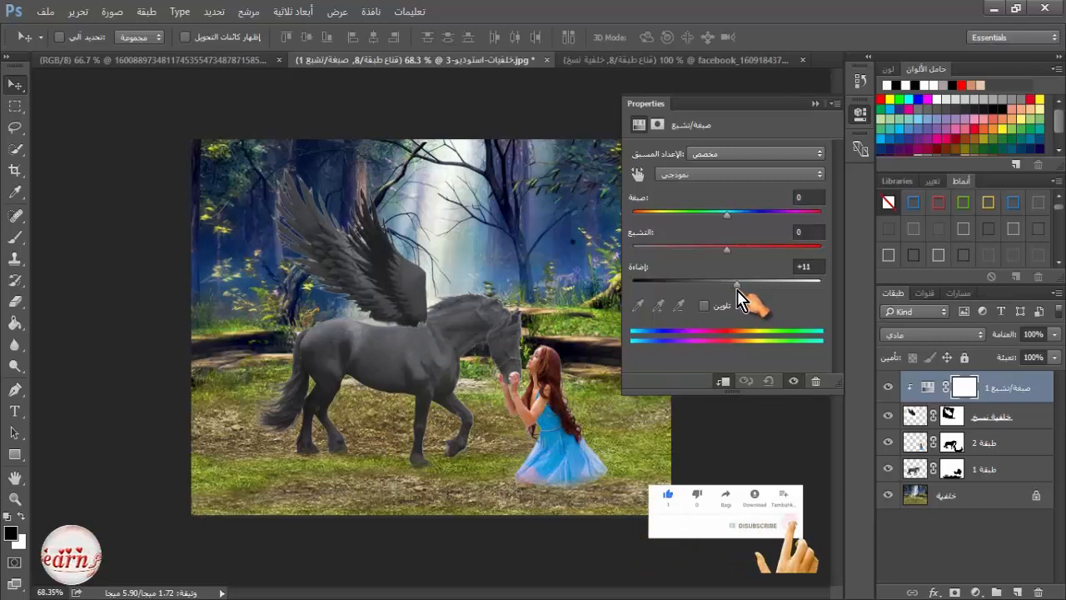
{"action": "left_click", "coordinate": [793, 380]}
{"action": "left_click", "coordinate": [793, 381]}
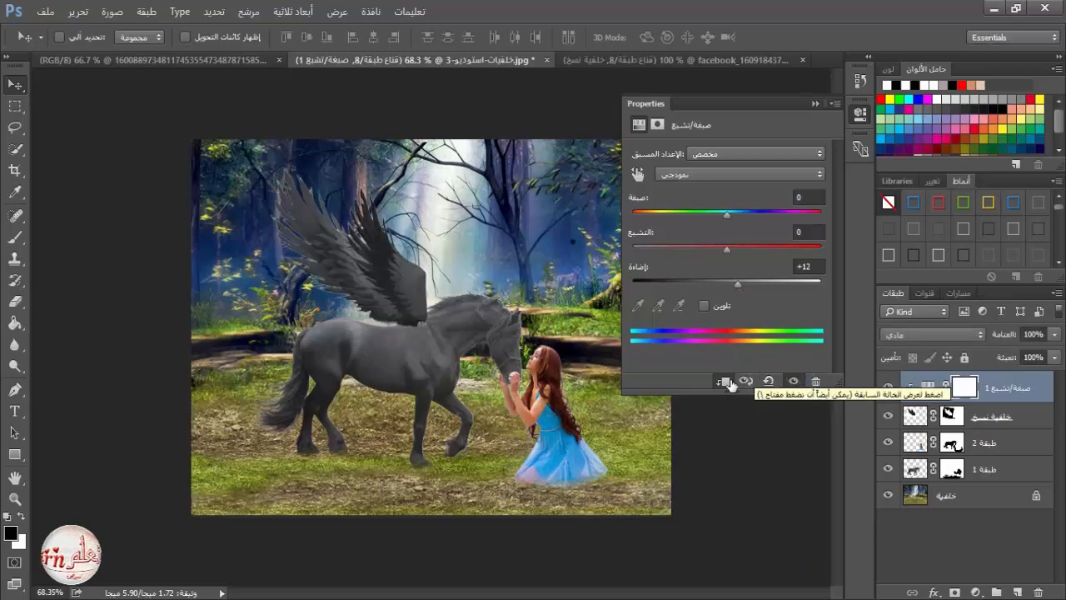
{"action": "left_click", "coordinate": [860, 83]}
- Paint black on the adjustment's mask at the wing base with a 27 px soft brush, undoing the trial stroke inside the wing
{"action": "scroll", "coordinate": [533, 386], "scroll_direction": "up", "scroll_amount": 5}
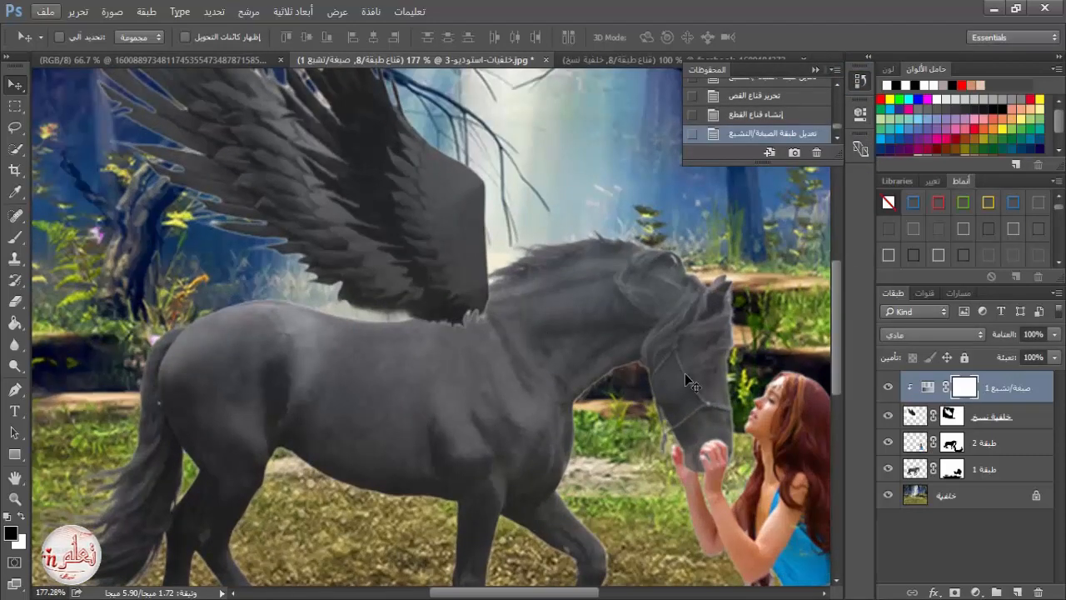
{"action": "left_click", "coordinate": [15, 236]}
{"action": "right_click", "coordinate": [638, 364]}
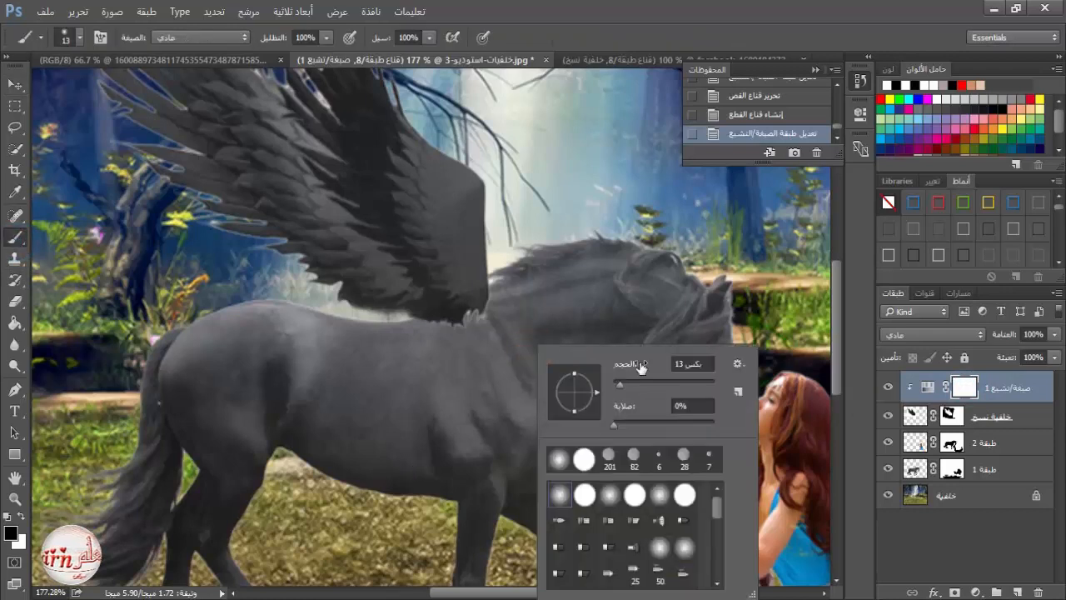
{"action": "left_click", "coordinate": [625, 381]}
{"action": "left_click_drag", "start_coordinate": [478, 318], "coordinate": [465, 323]}
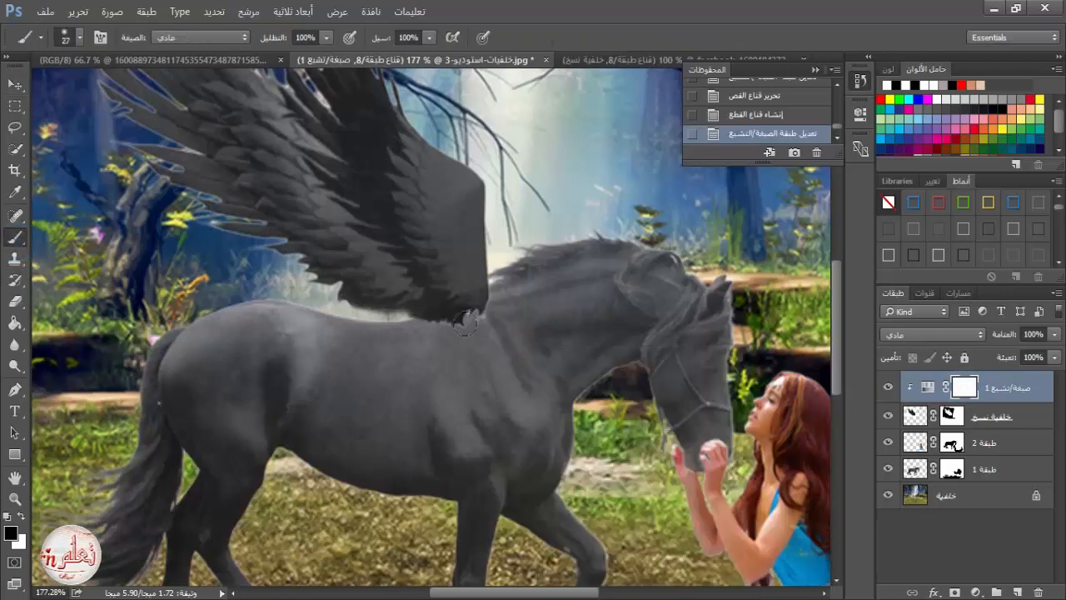
{"action": "scroll", "coordinate": [344, 205], "scroll_direction": "up", "scroll_amount": 1}
{"action": "left_click_drag", "start_coordinate": [355, 230], "coordinate": [361, 241]}
{"action": "left_click", "coordinate": [752, 115]}
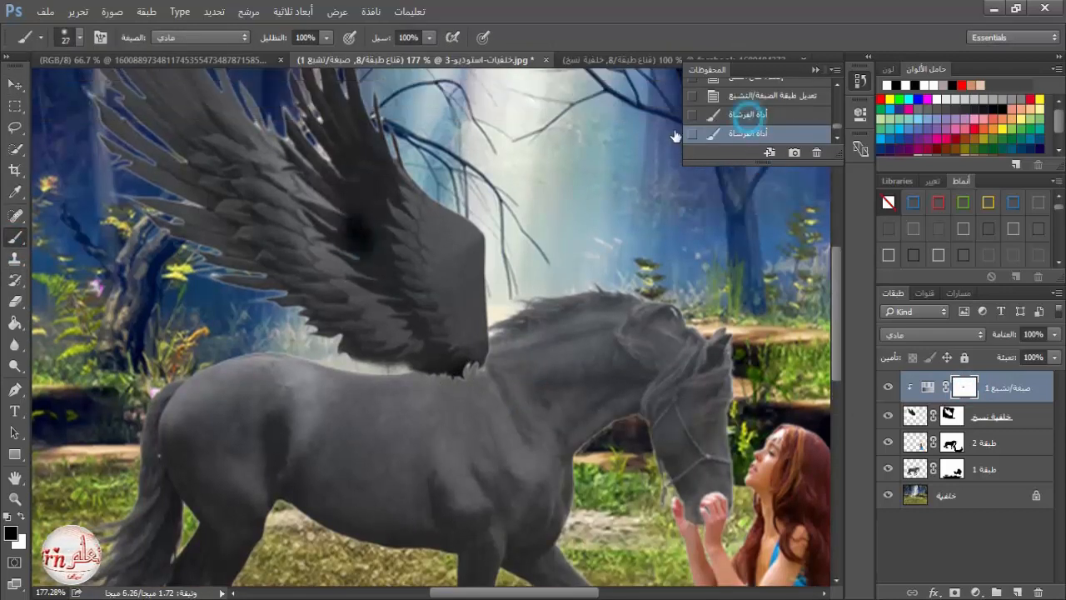
- Lower the brush flow to 21% and dab over the inner feathers on the adjustment's mask to darken them softly
{"action": "left_click", "coordinate": [429, 38]}
{"action": "left_click_drag", "start_coordinate": [431, 37], "coordinate": [367, 58]}
{"action": "left_click", "coordinate": [376, 239]}
{"action": "left_click", "coordinate": [333, 217]}
{"action": "left_click", "coordinate": [352, 179]}
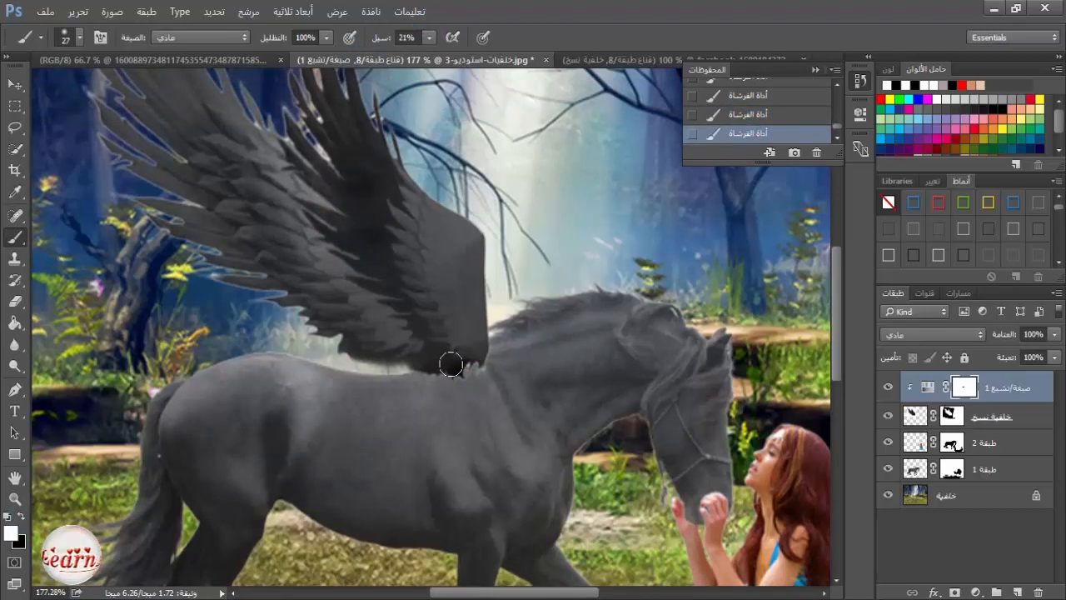
- Blend the wing base into the horse's back by retouching the wings' mask and the adjustment's mask with a 15 px soft brush
{"action": "left_click_drag", "start_coordinate": [451, 388], "coordinate": [423, 405]}
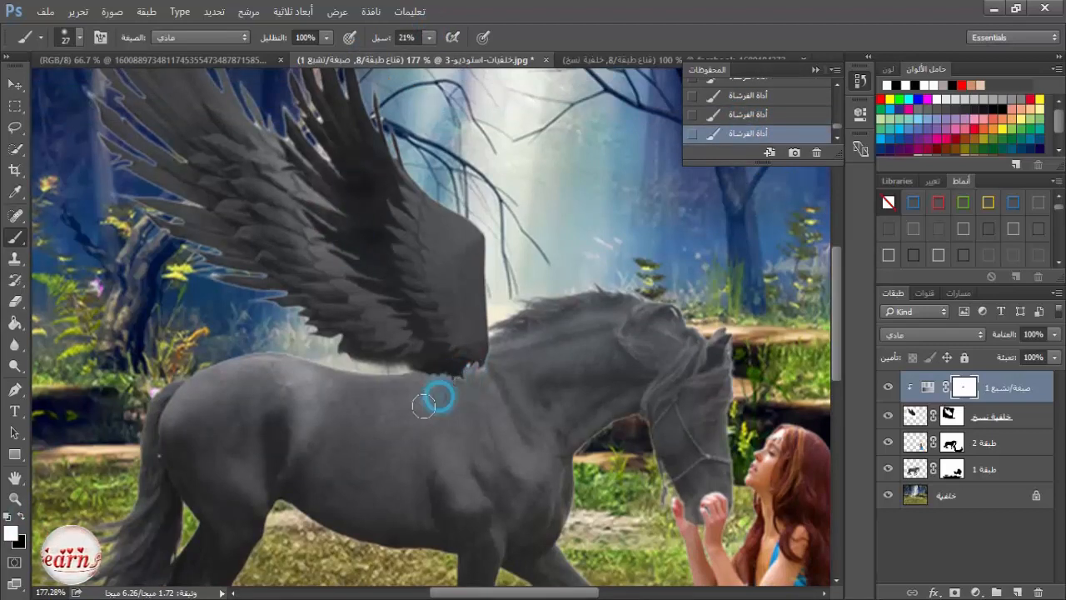
{"action": "left_click", "coordinate": [943, 422]}
{"action": "left_click", "coordinate": [965, 387]}
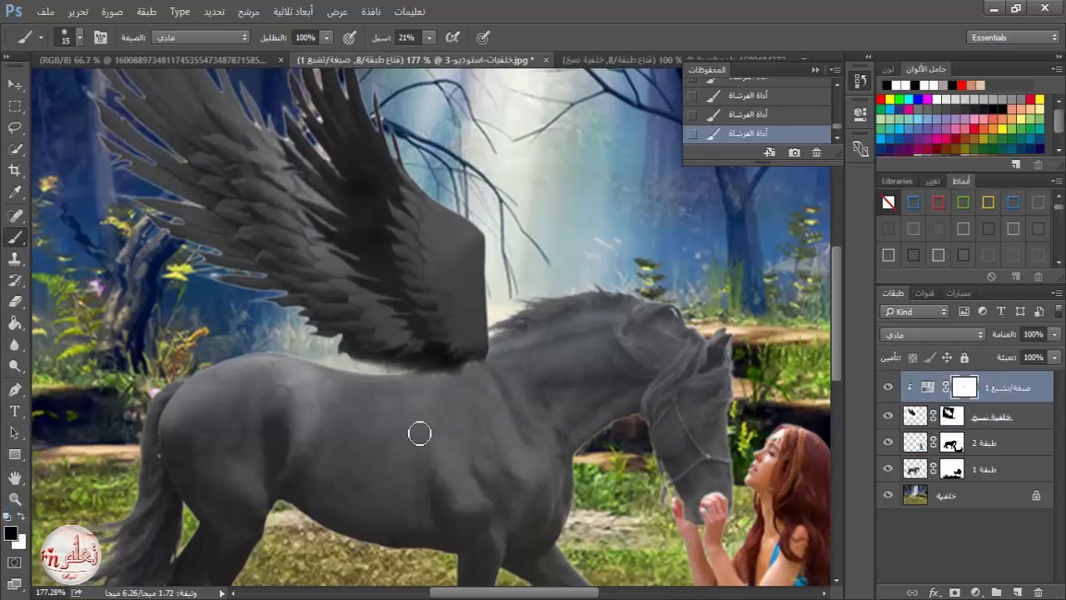
{"action": "scroll", "coordinate": [417, 435], "scroll_direction": "down", "scroll_amount": 5}
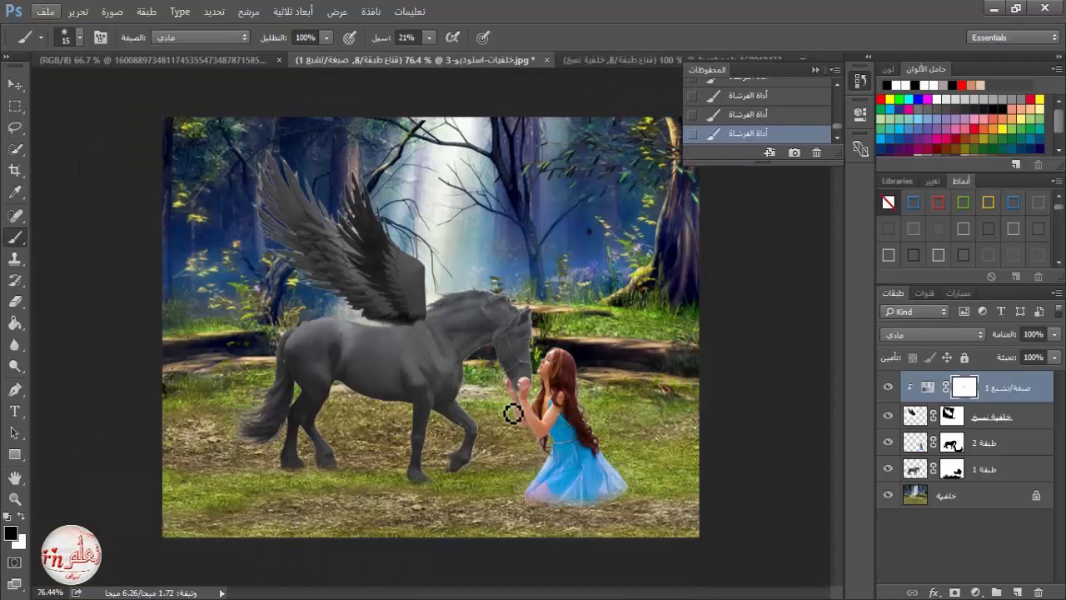
- Add a Solid Color fill layer in light green above the Hue/Saturation adjustment
{"action": "left_click", "coordinate": [1000, 390]}
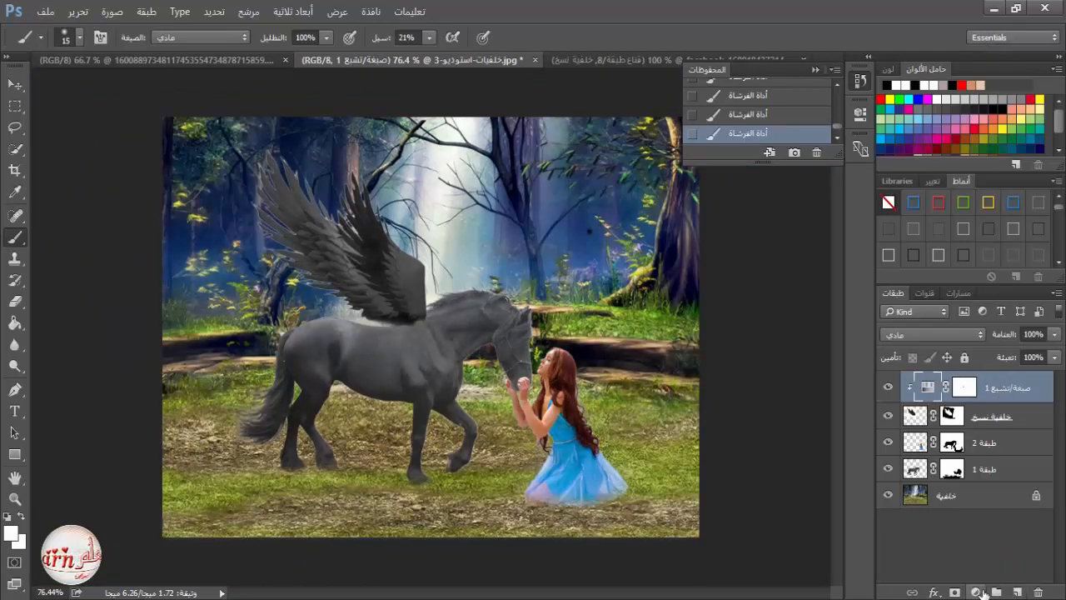
{"action": "left_click", "coordinate": [974, 591]}
{"action": "left_click", "coordinate": [997, 243]}
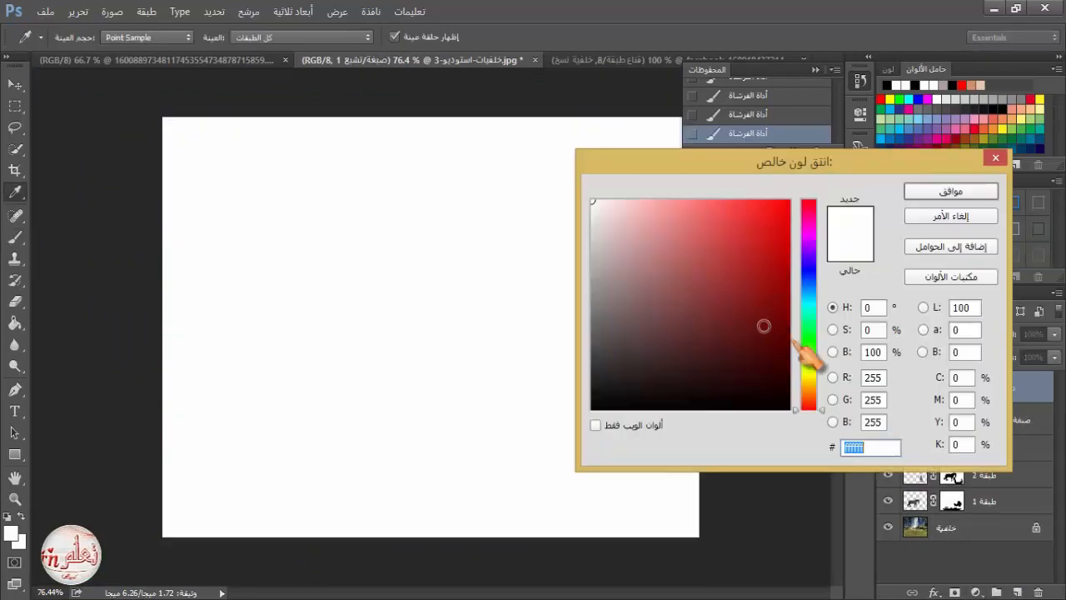
{"action": "left_click_drag", "start_coordinate": [807, 348], "coordinate": [808, 337]}
{"action": "left_click", "coordinate": [666, 205]}
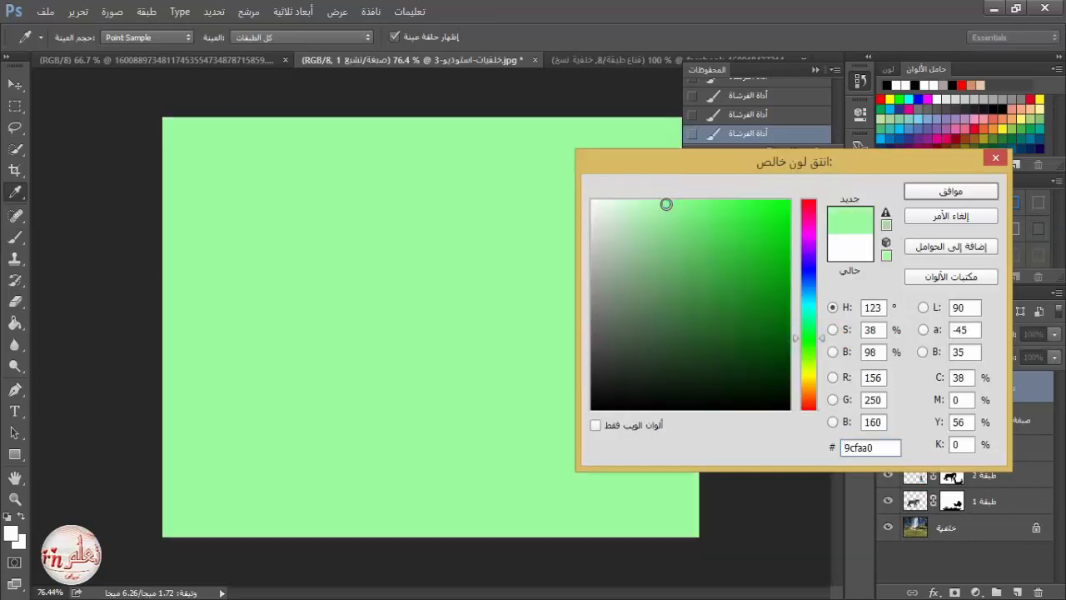
{"action": "left_click", "coordinate": [683, 205]}
{"action": "left_click", "coordinate": [974, 198]}
- Set the green fill layer's blend mode to Overlay and its opacity to 25%
{"action": "left_click", "coordinate": [966, 334]}
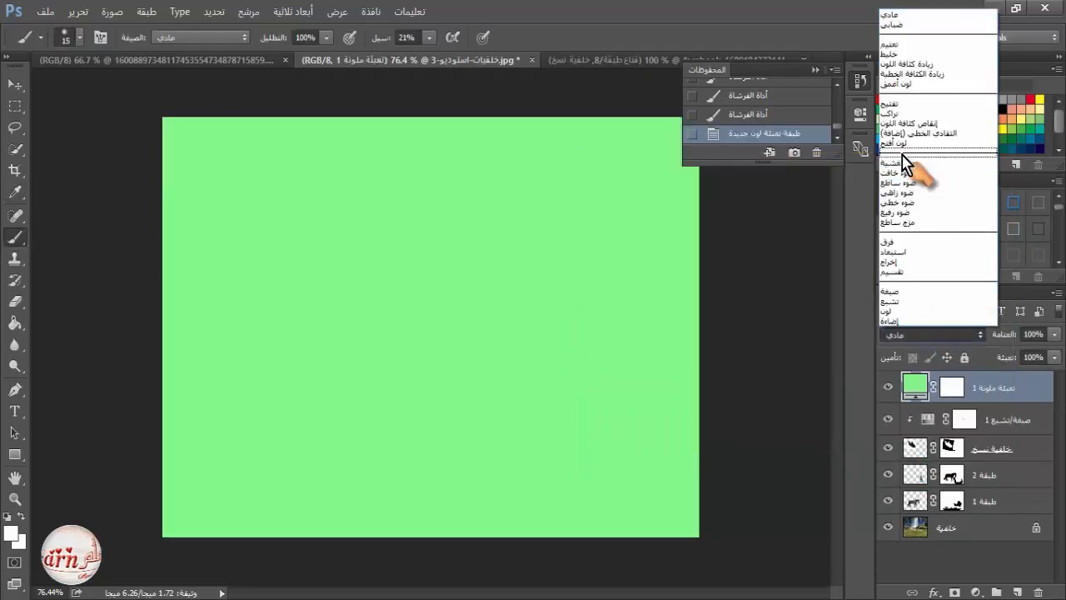
{"action": "left_click", "coordinate": [979, 172]}
{"action": "left_click", "coordinate": [1053, 334]}
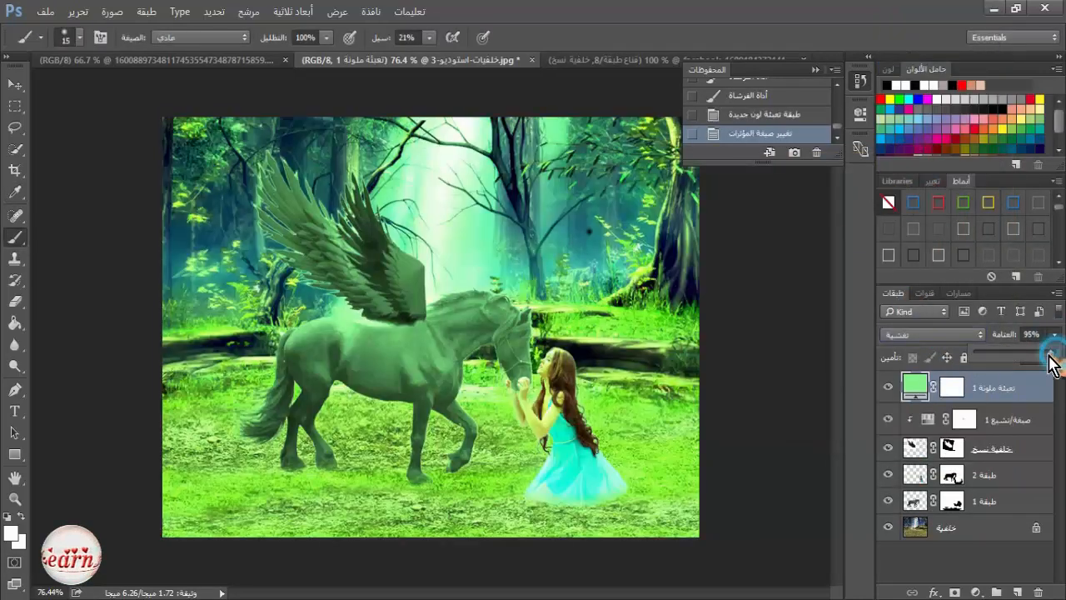
{"action": "left_click_drag", "start_coordinate": [1053, 351], "coordinate": [995, 357]}
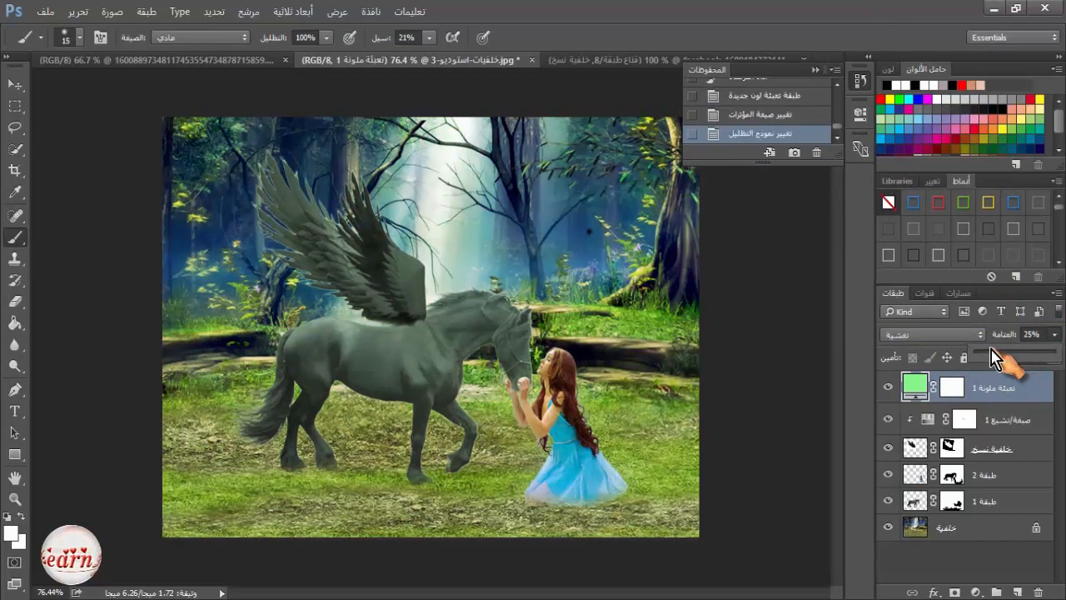
- Change the fill colour to olive green 556b15 sampled from the grass and set the fill layer's opacity to 39%
{"action": "double_click", "coordinate": [915, 385]}
{"action": "left_click", "coordinate": [663, 486]}
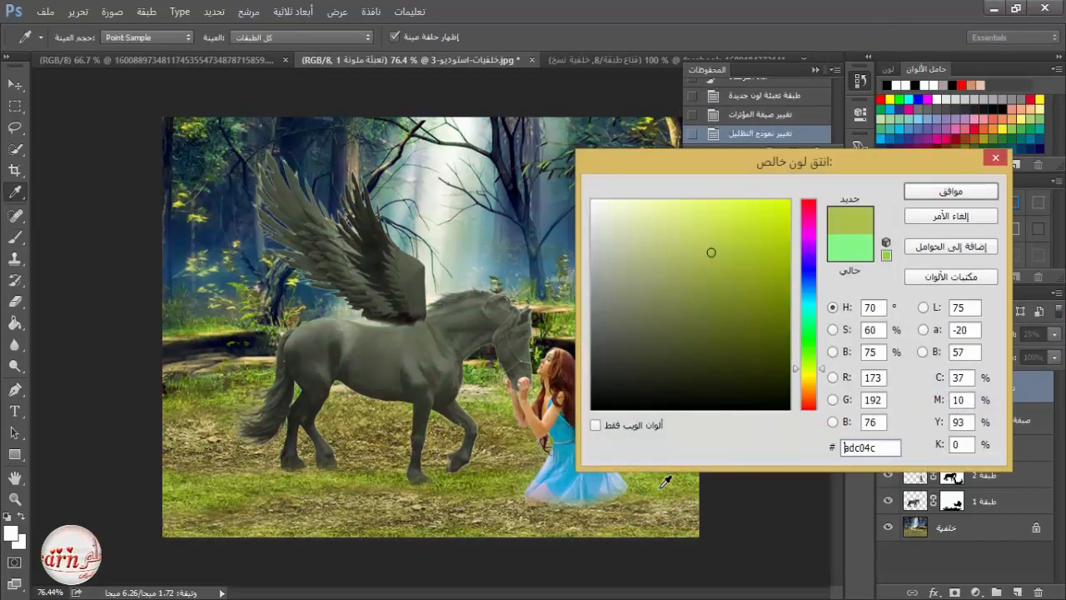
{"action": "left_click_drag", "start_coordinate": [658, 481], "coordinate": [648, 481]}
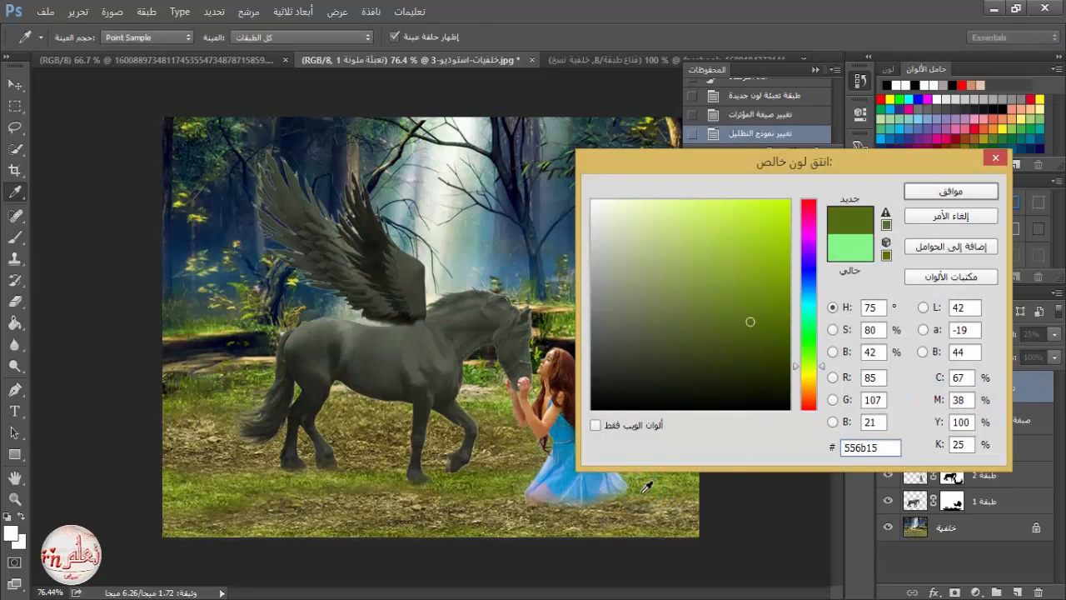
{"action": "left_click", "coordinate": [950, 193]}
{"action": "left_click_drag", "start_coordinate": [994, 347], "coordinate": [1014, 360]}
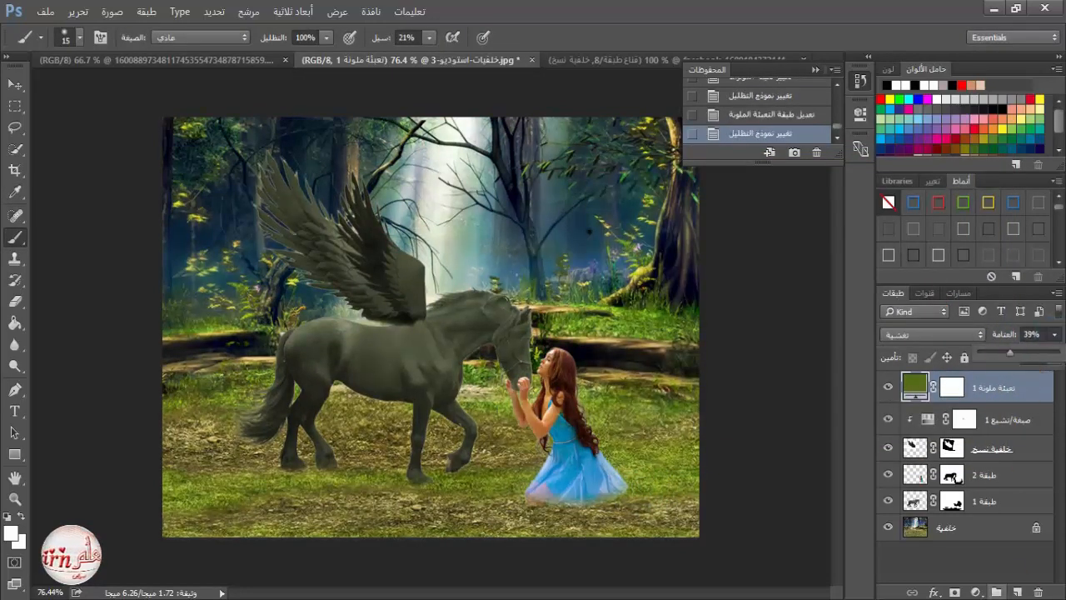
- Create a new layer on top and fill it with a blue sampled from the woman's dress
{"action": "left_click", "coordinate": [1016, 592]}
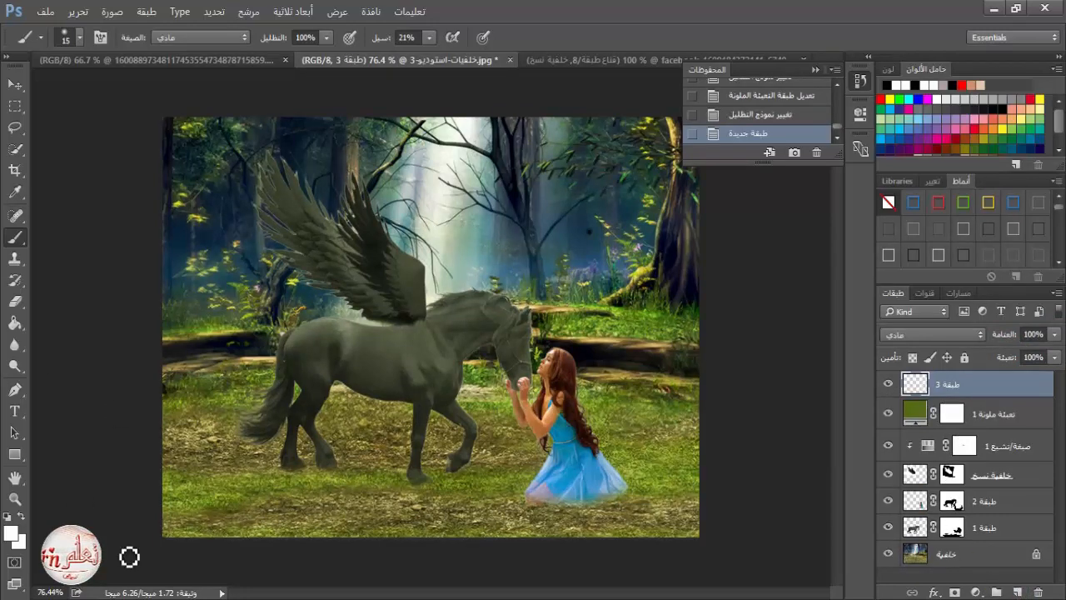
{"action": "left_click", "coordinate": [10, 531]}
{"action": "left_click", "coordinate": [566, 486]}
{"action": "left_click", "coordinate": [947, 121]}
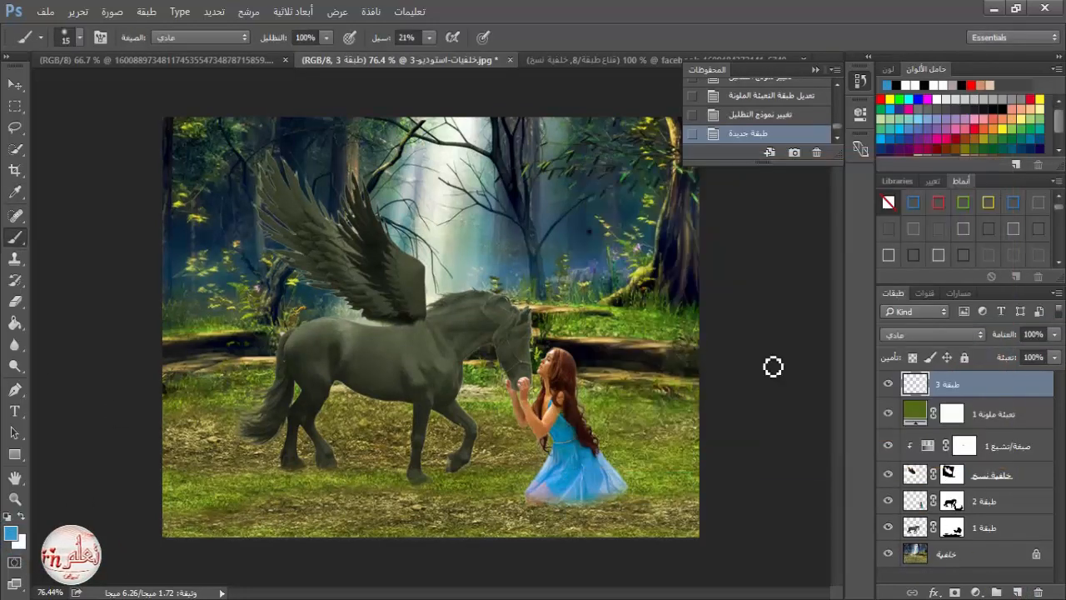
{"action": "left_click", "coordinate": [15, 322]}
{"action": "left_click", "coordinate": [343, 265]}
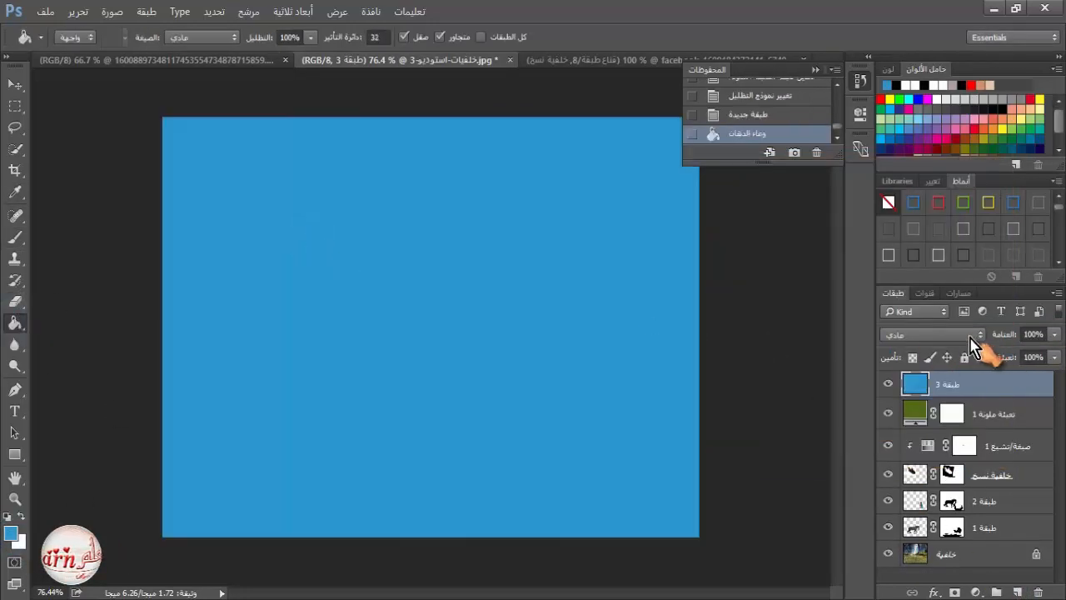
- Set the blue layer's blend mode to Multiply and its opacity to 26%
{"action": "left_click", "coordinate": [930, 334]}
{"action": "left_click", "coordinate": [911, 67]}
{"action": "left_click", "coordinate": [1054, 334]}
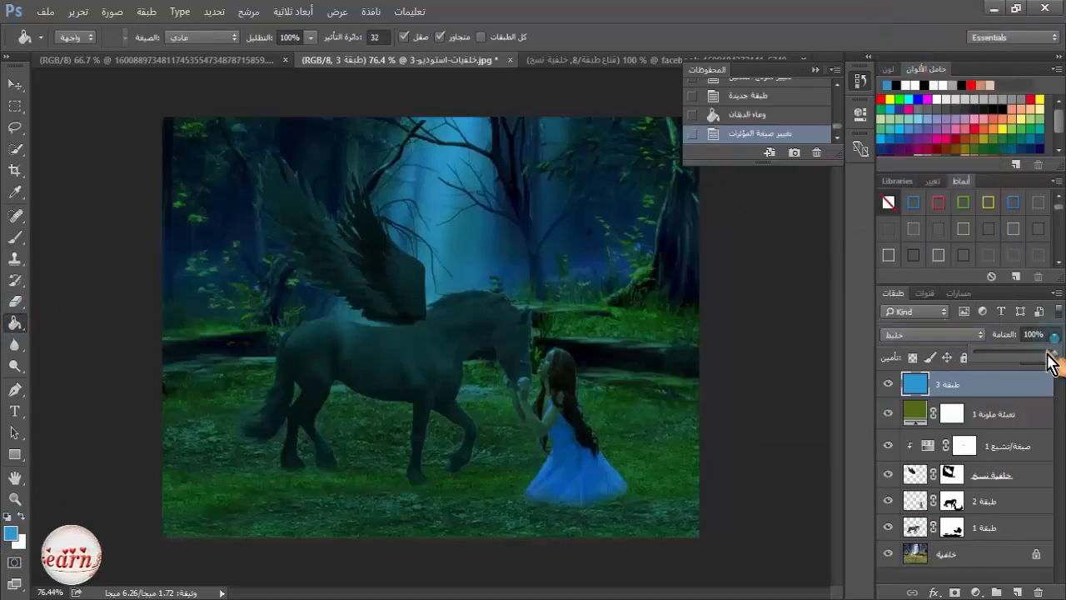
{"action": "left_click_drag", "start_coordinate": [1051, 360], "coordinate": [983, 434]}
- Move the blue layer below the olive green fill layer and compare the image with and without the toning
{"action": "left_click", "coordinate": [887, 385]}
{"action": "left_click", "coordinate": [888, 384]}
{"action": "left_click", "coordinate": [886, 390]}
{"action": "left_click", "coordinate": [886, 390]}
{"action": "left_click", "coordinate": [886, 389]}
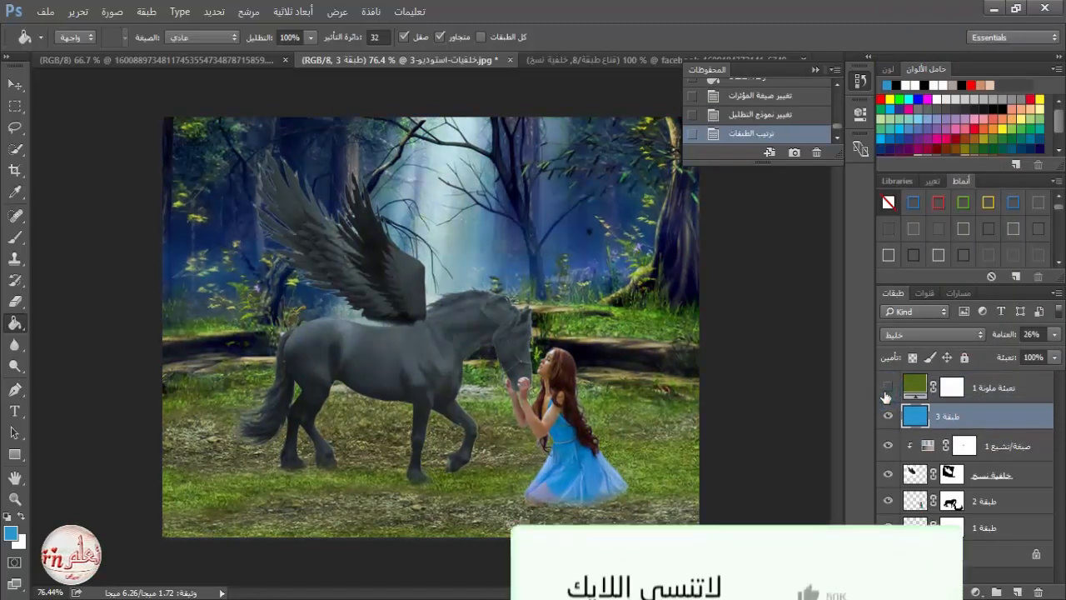
{"action": "left_click", "coordinate": [886, 390]}
- Lower the olive green fill layer's opacity to soften its tint over the scene
{"action": "left_click", "coordinate": [1006, 388]}
{"action": "left_click", "coordinate": [1054, 334]}
{"action": "left_click_drag", "start_coordinate": [1010, 352], "coordinate": [991, 352]}
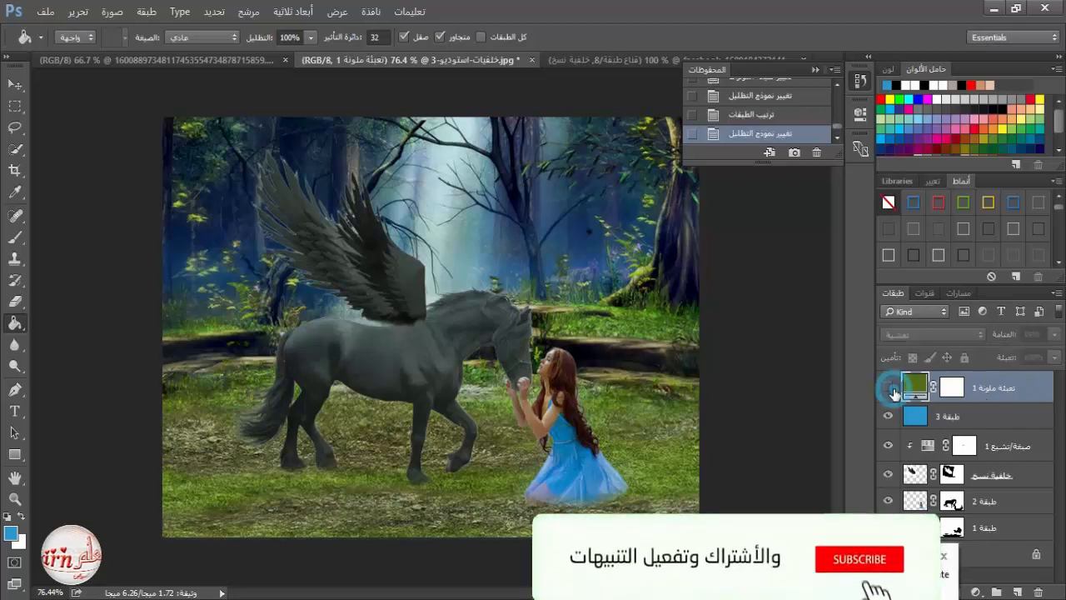
- Add a mask to the blue layer and paint out the central light beam with a 167 px soft black brush at 23% flow
{"action": "left_click", "coordinate": [949, 416]}
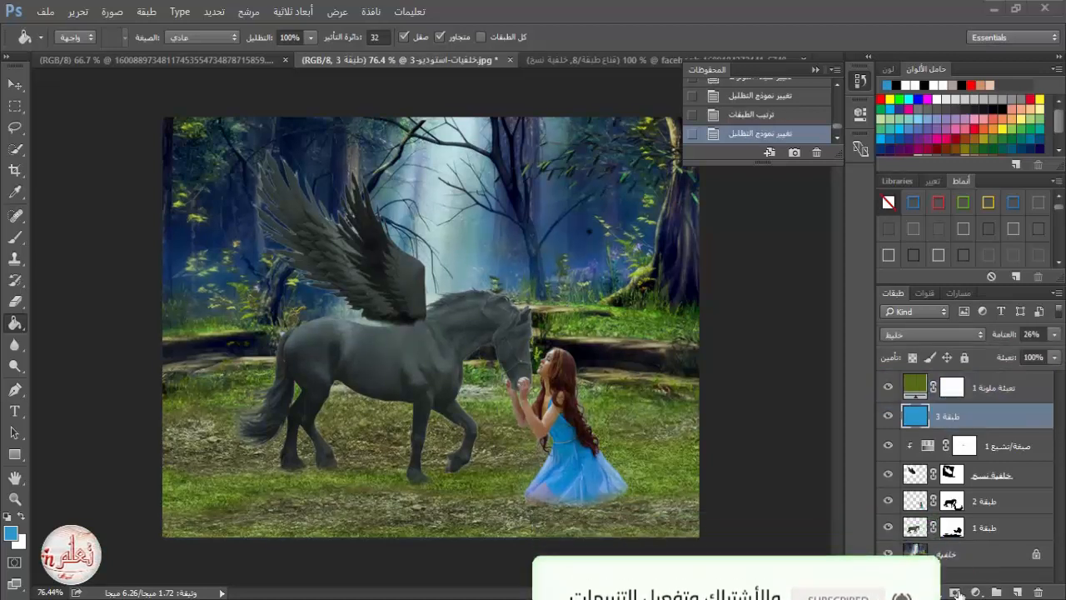
{"action": "left_click", "coordinate": [15, 238]}
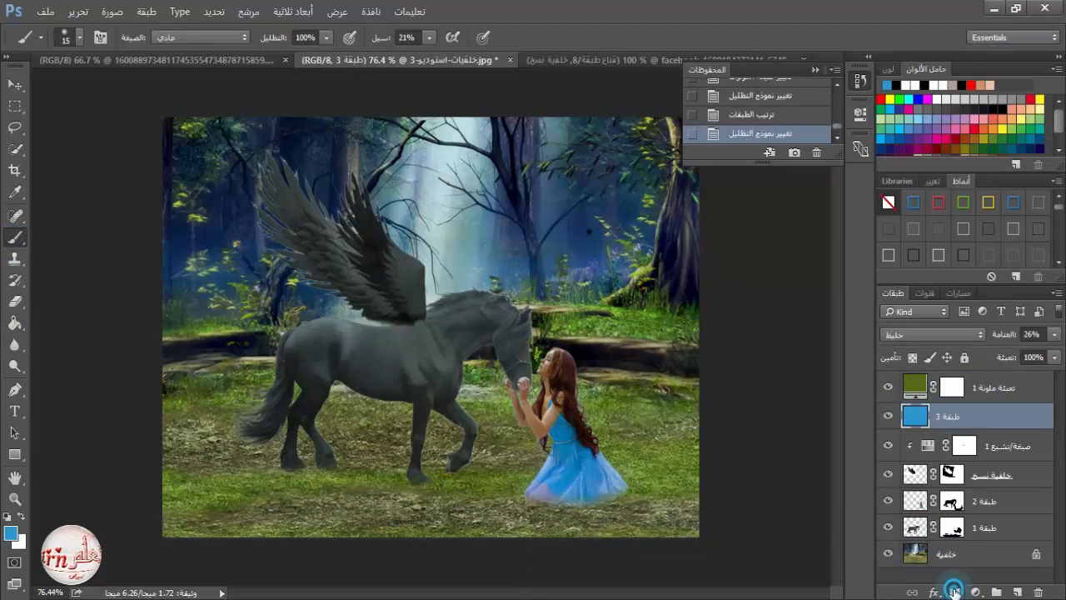
{"action": "left_click", "coordinate": [955, 592]}
{"action": "right_click", "coordinate": [572, 264]}
{"action": "left_click", "coordinate": [713, 301]}
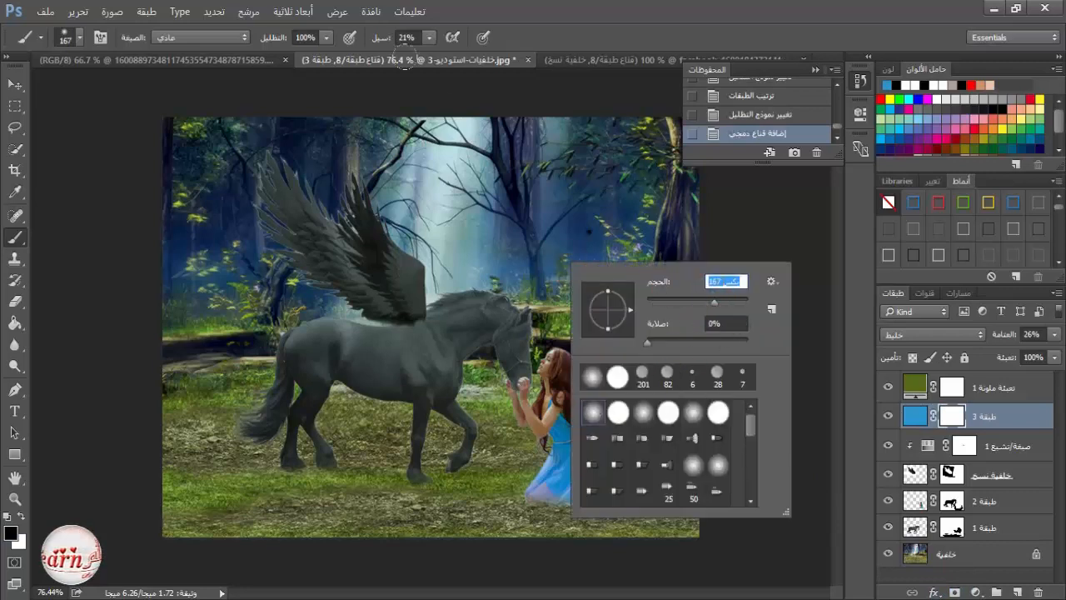
{"action": "left_click", "coordinate": [429, 39]}
{"action": "left_click", "coordinate": [443, 178]}
{"action": "left_click", "coordinate": [448, 202]}
{"action": "left_click", "coordinate": [441, 201]}
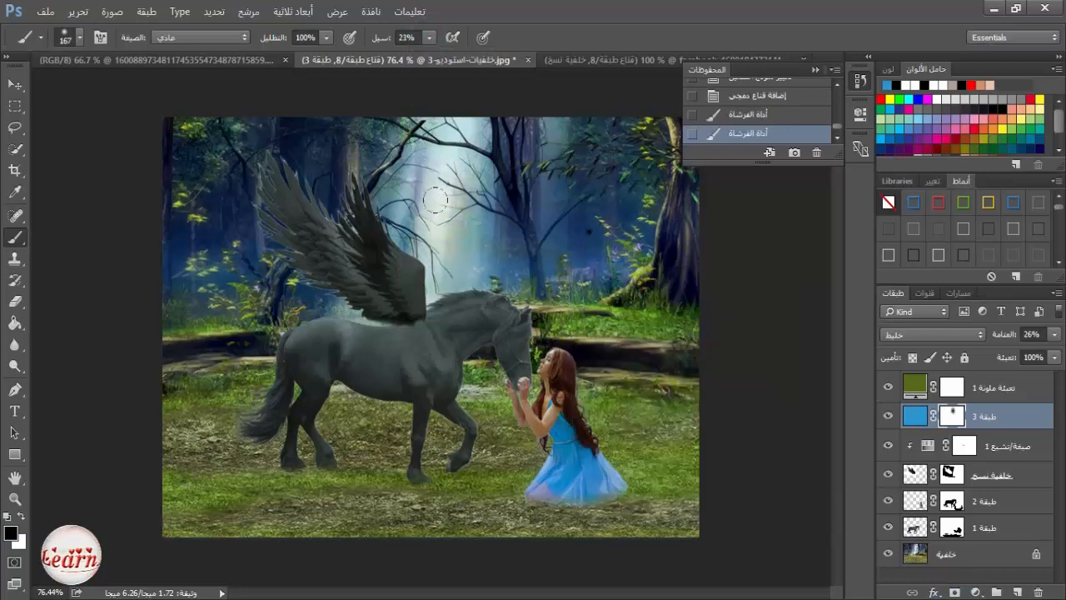
- Reduce the brush to 61 px and paint the blue tint off the woman's face, the horse's back and the ground
{"action": "right_click", "coordinate": [664, 242]}
{"action": "left_click", "coordinate": [859, 84]}
{"action": "right_click", "coordinate": [636, 166]}
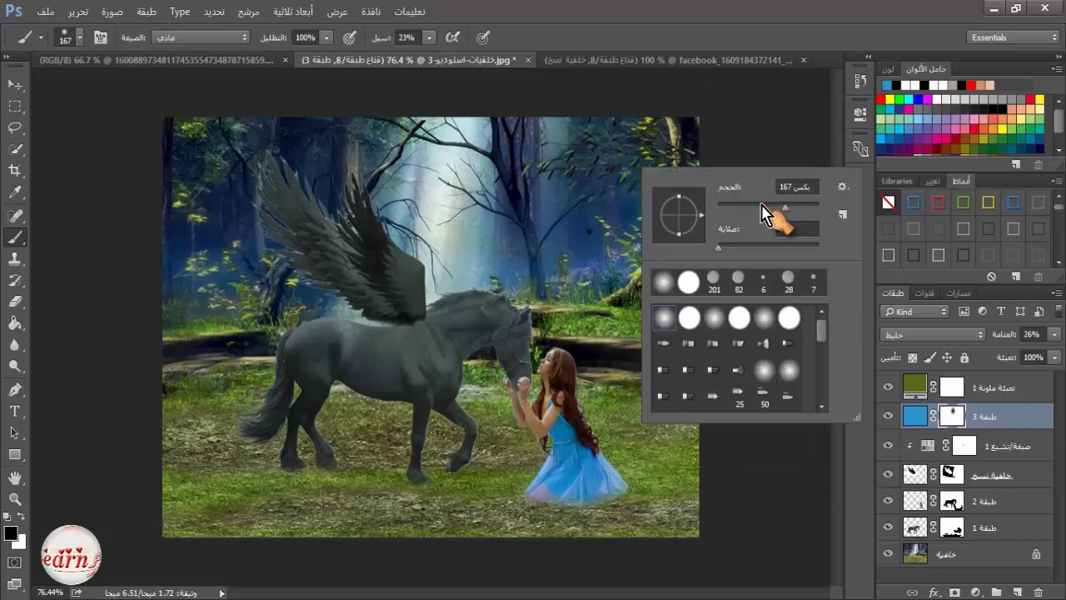
{"action": "left_click", "coordinate": [756, 206]}
{"action": "left_click", "coordinate": [550, 353]}
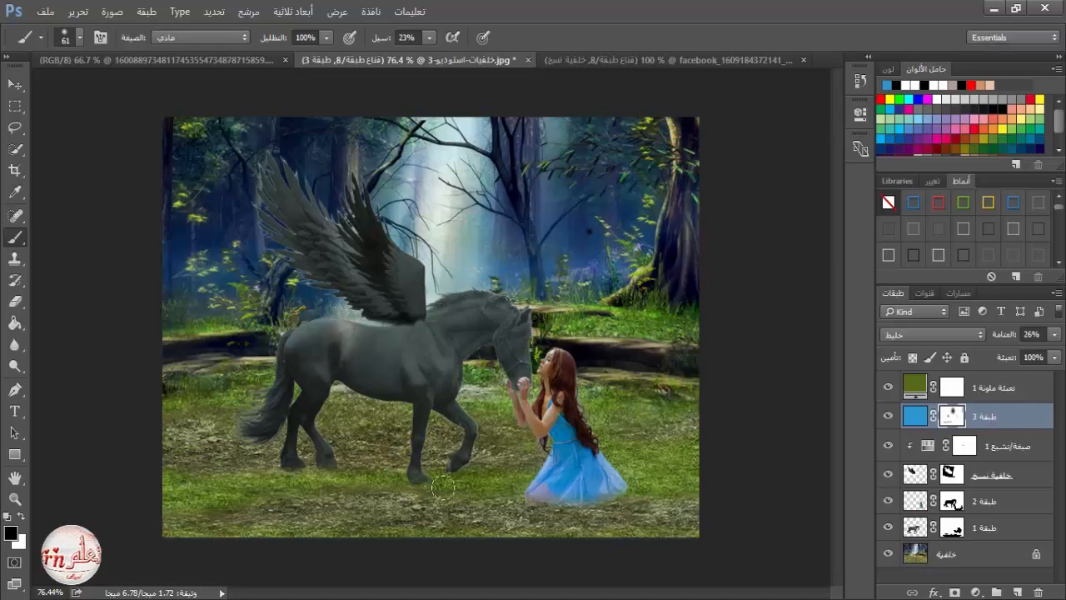
- Enlarge the brush to 111 px, paint the blue tint off parts of the background trees and foliage, and compare the result
{"action": "right_click", "coordinate": [481, 169]}
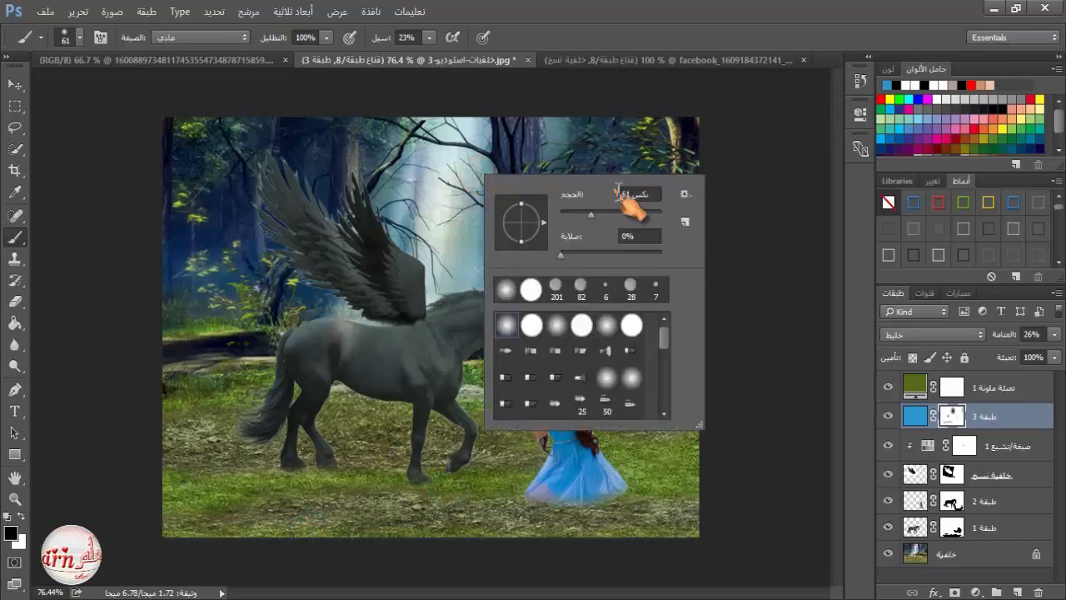
{"action": "left_click", "coordinate": [618, 215]}
{"action": "left_click", "coordinate": [456, 218]}
{"action": "mouse_move", "coordinate": [543, 210]}
{"action": "left_mouse_down"}
{"action": "mouse_move", "coordinate": [558, 134]}
{"action": "mouse_move", "coordinate": [543, 147]}
{"action": "left_mouse_up"}
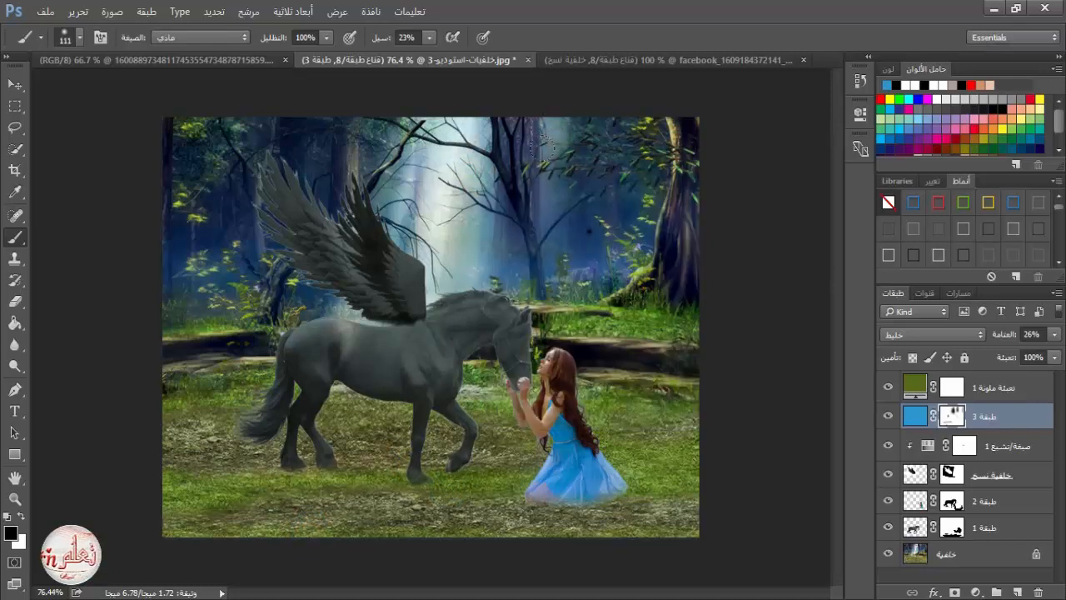
{"action": "left_click_drag", "start_coordinate": [401, 157], "coordinate": [359, 157]}
{"action": "mouse_move", "coordinate": [228, 333]}
{"action": "left_mouse_down"}
{"action": "mouse_move", "coordinate": [167, 315]}
{"action": "mouse_move", "coordinate": [205, 295]}
{"action": "mouse_move", "coordinate": [182, 192]}
{"action": "left_mouse_up"}
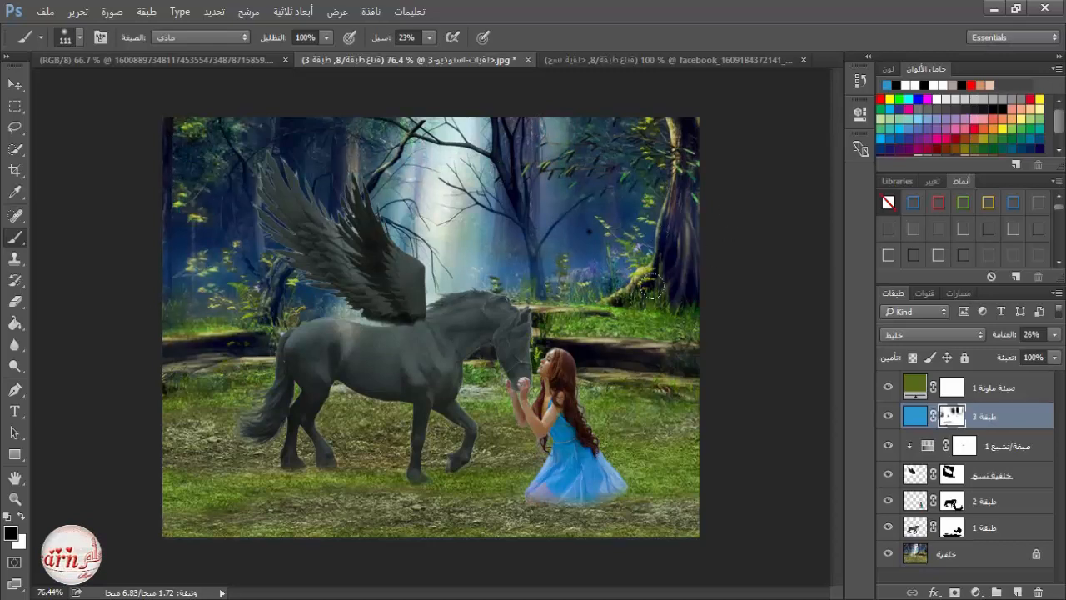
{"action": "left_click", "coordinate": [891, 418]}
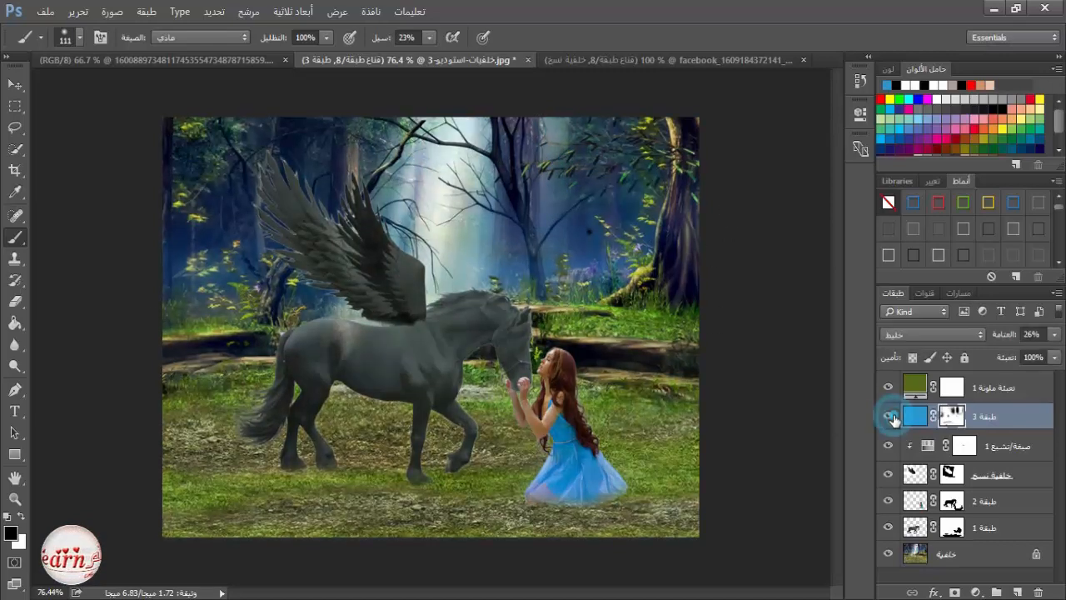
- Fine-tune the blue layer's opacity and set the olive green fill layer's opacity to 31%
{"action": "left_click", "coordinate": [1054, 334]}
{"action": "left_click_drag", "start_coordinate": [1000, 354], "coordinate": [1004, 352]}
{"action": "left_click", "coordinate": [973, 386]}
{"action": "left_click", "coordinate": [1054, 335]}
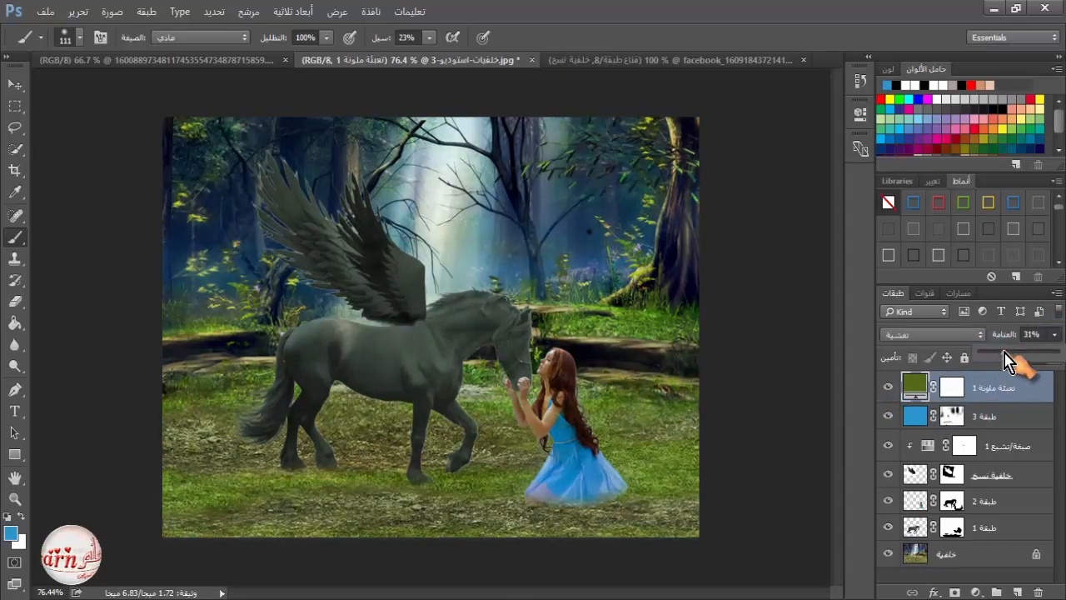
- Select the hue/saturation layer together with the wing, woman and horse layers, leaving out the forest background and toning layers
{"action": "key", "text": "v"}
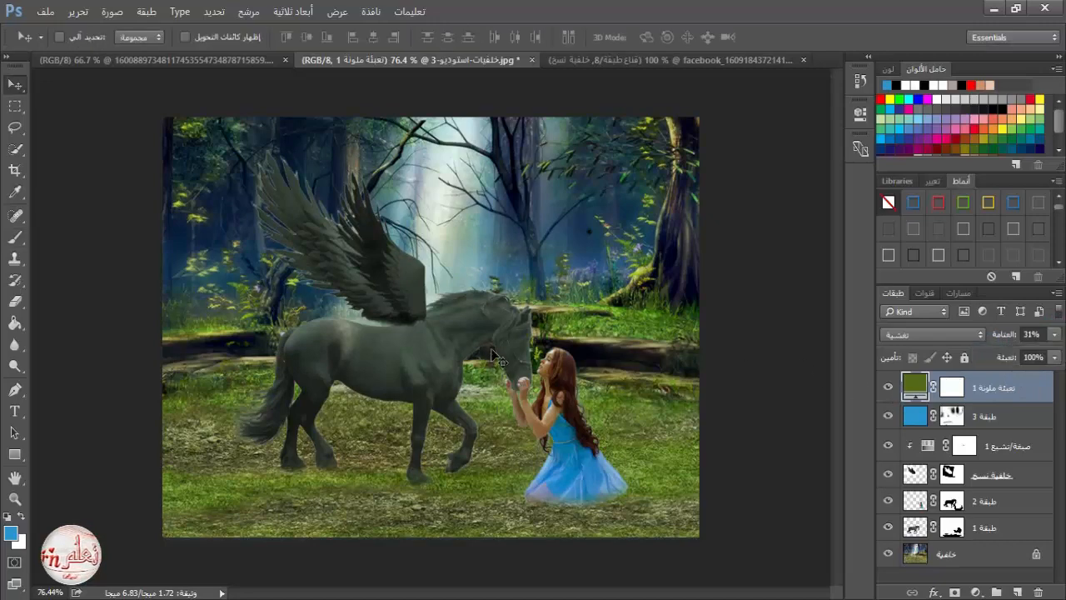
{"action": "scroll", "coordinate": [482, 391], "scroll_direction": "down", "scroll_amount": 3}
{"action": "left_click", "coordinate": [995, 450]}
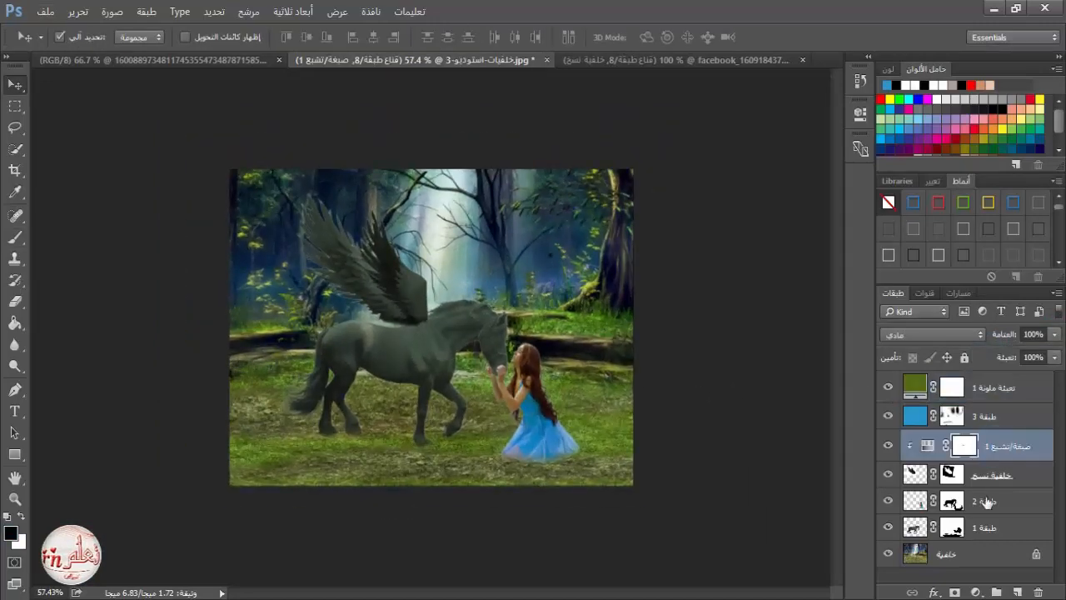
{"action": "left_click", "coordinate": [976, 528], "text": "ctrl"}
{"action": "left_click", "coordinate": [981, 501], "text": "ctrl"}
{"action": "left_click", "coordinate": [982, 477], "text": "ctrl"}
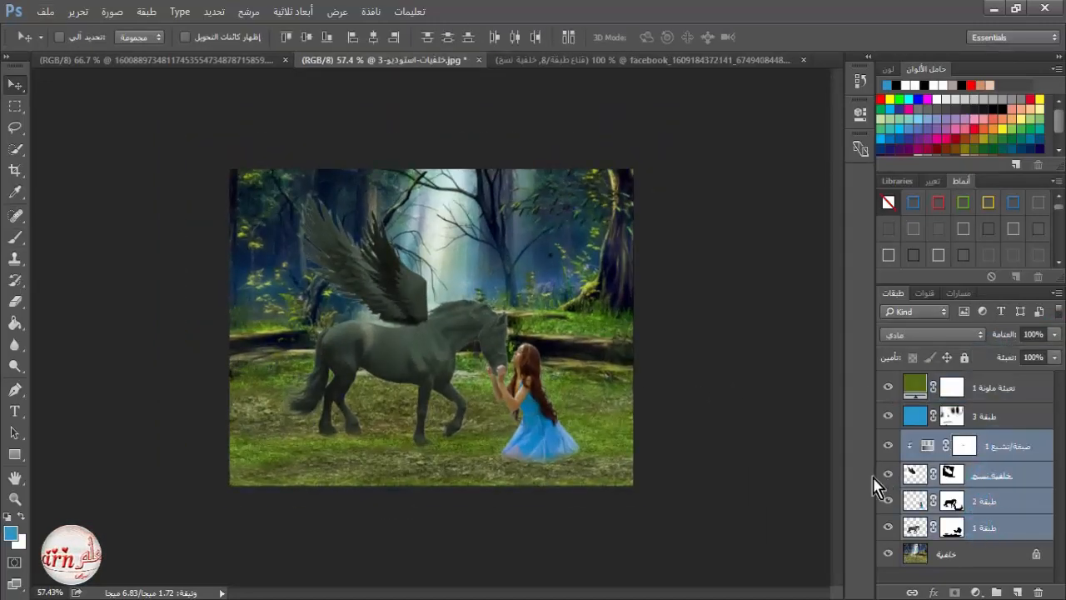
- Switch to the sunset lake photo and duplicate its background layer
{"action": "left_click", "coordinate": [108, 62]}
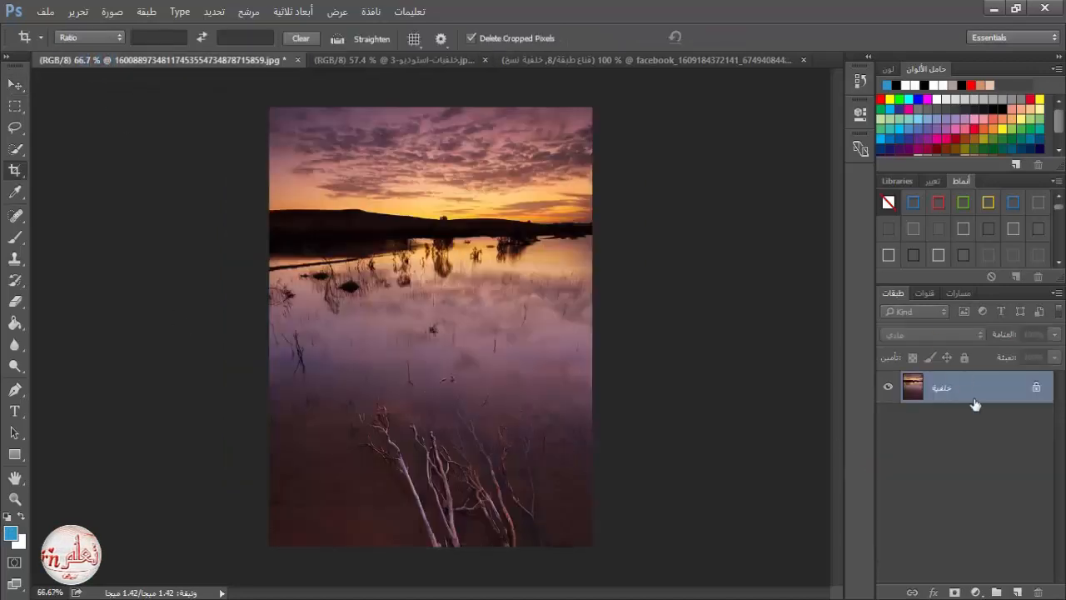
{"action": "left_click_drag", "start_coordinate": [967, 388], "coordinate": [1017, 591]}
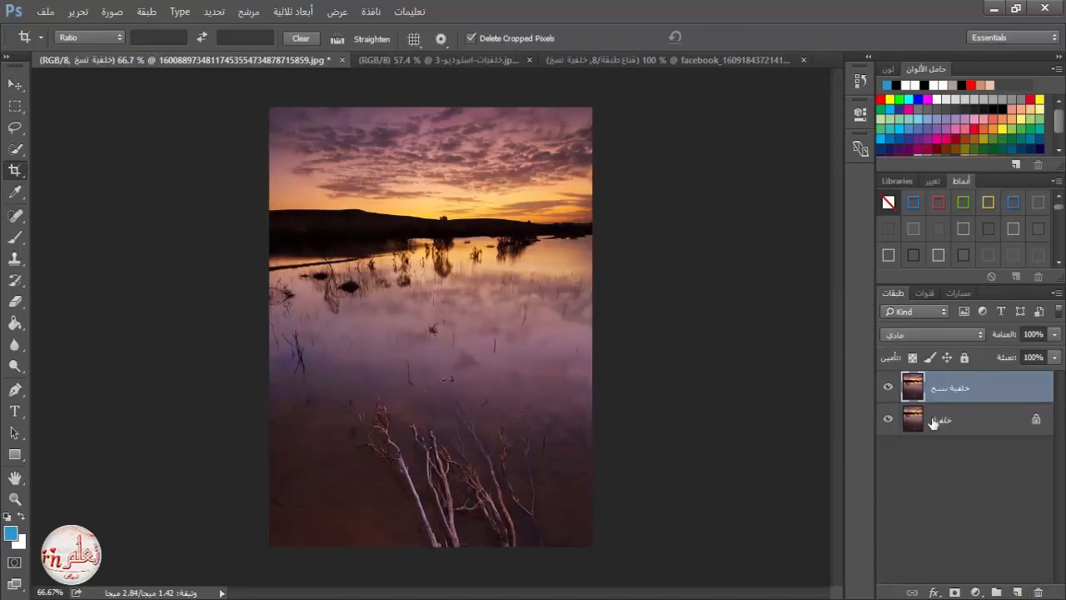
{"action": "left_click", "coordinate": [933, 423]}
- Extend the sunset photo's canvas with the Crop tool, adding blank space to the right and above the picture
{"action": "left_click", "coordinate": [20, 90]}
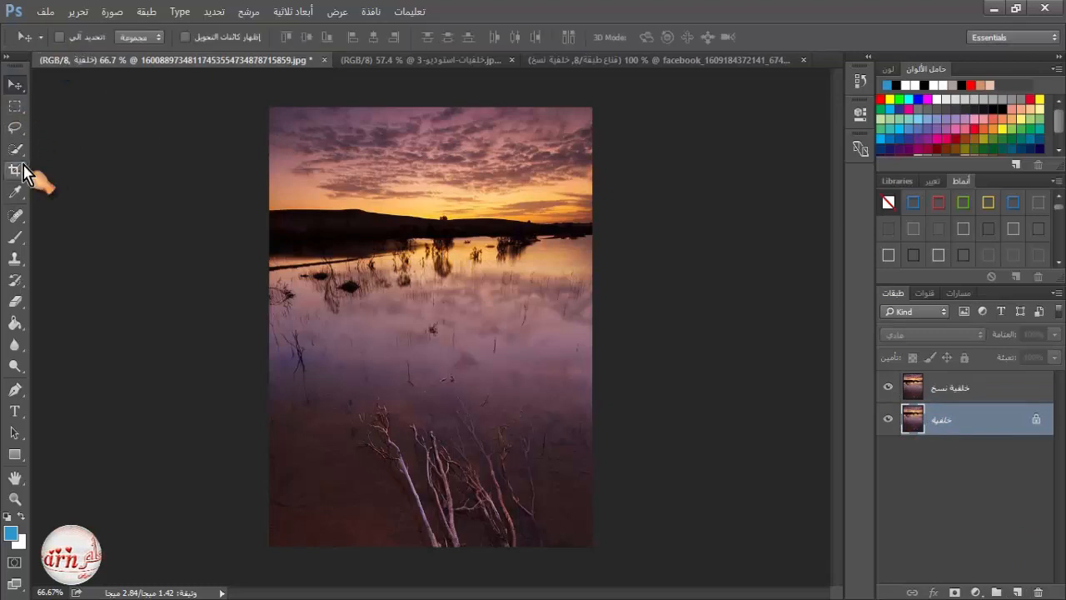
{"action": "left_click", "coordinate": [22, 170]}
{"action": "left_click_drag", "start_coordinate": [592, 324], "coordinate": [806, 328]}
{"action": "left_click_drag", "start_coordinate": [432, 112], "coordinate": [430, 70]}
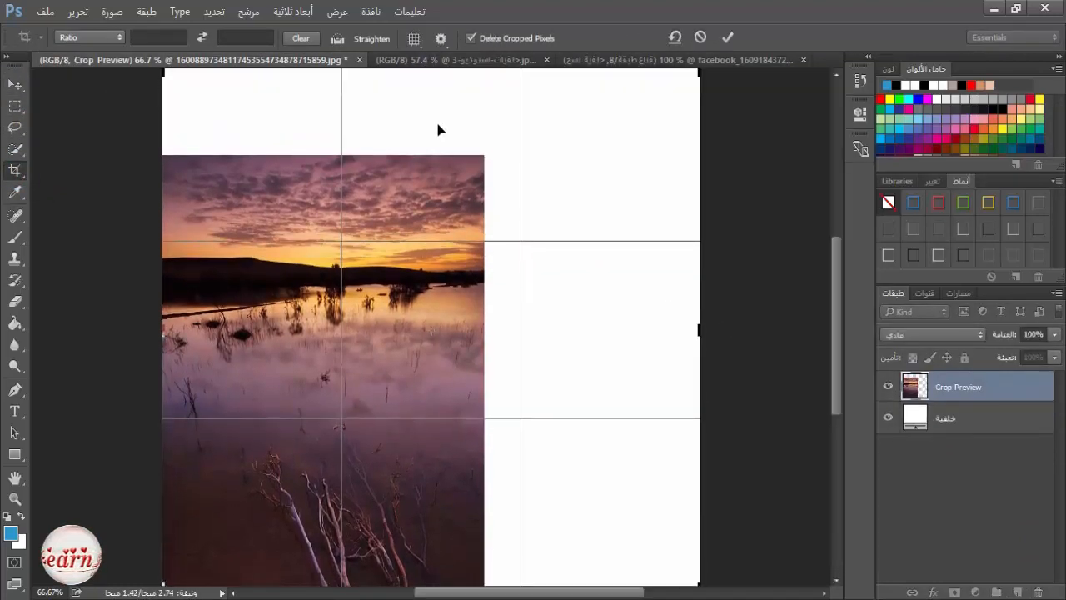
{"action": "left_click", "coordinate": [727, 37]}
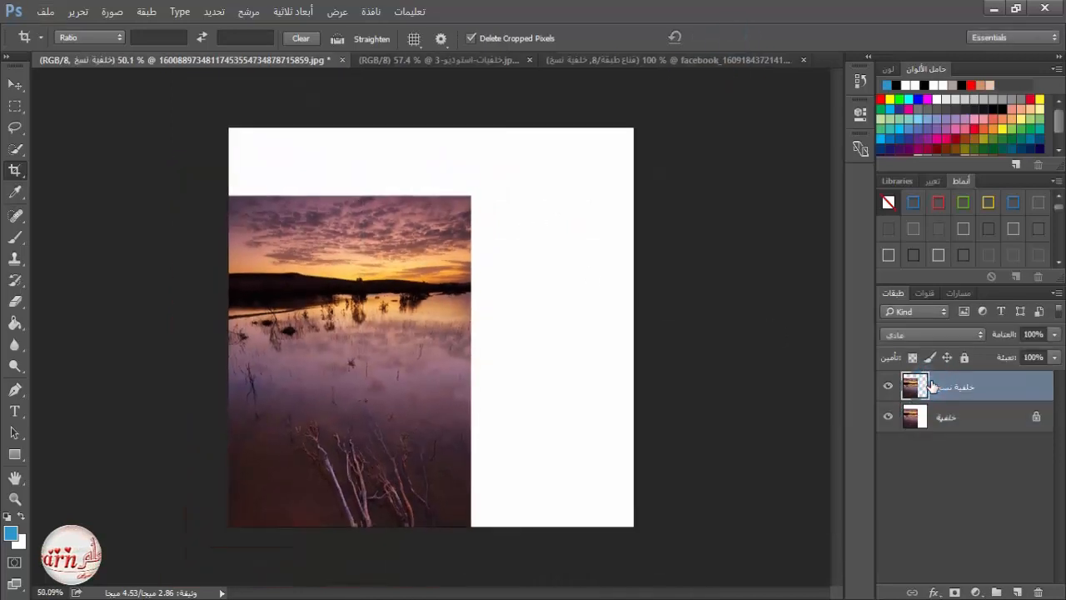
- Stretch the duplicated lake layer to 167.10% width to span the canvas, and move it down
{"action": "left_click", "coordinate": [77, 11]}
{"action": "left_click", "coordinate": [275, 326]}
{"action": "left_click_drag", "start_coordinate": [471, 361], "coordinate": [633, 361]}
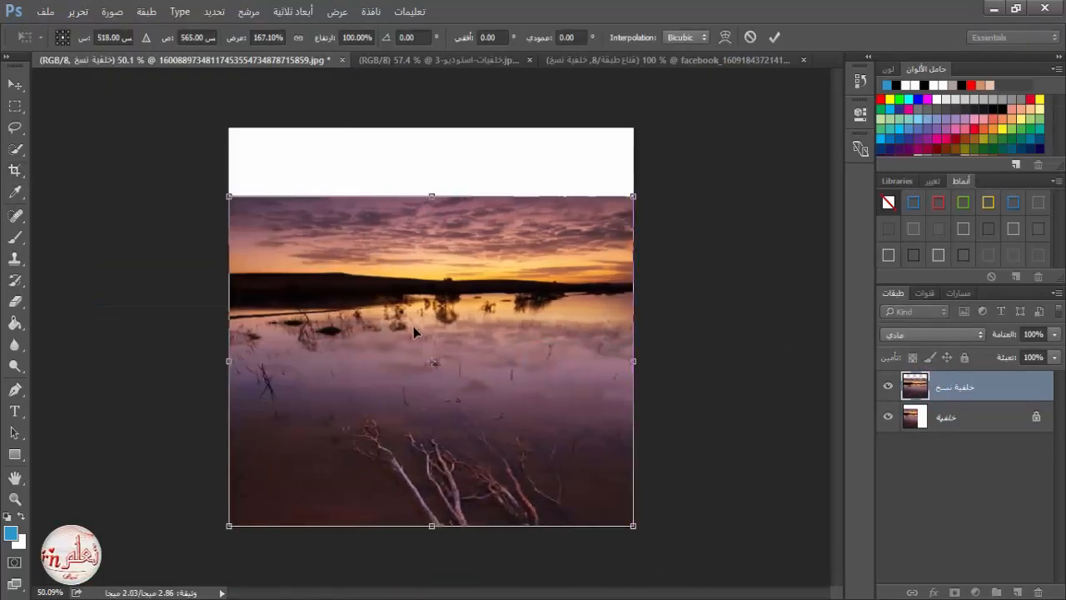
{"action": "left_click_drag", "start_coordinate": [397, 355], "coordinate": [401, 410]}
{"action": "key", "text": "Return"}
{"action": "key", "text": "c"}
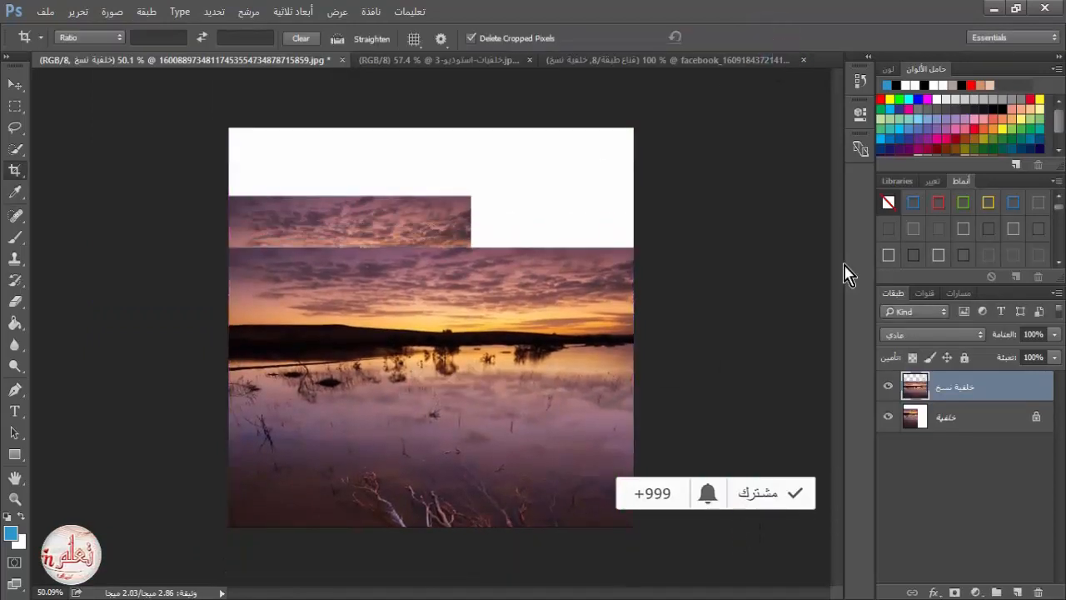
- Hide the original background, select the upper cloud strip of the lake layer and copy it to a new layer
{"action": "left_click", "coordinate": [888, 416]}
{"action": "left_click", "coordinate": [15, 106]}
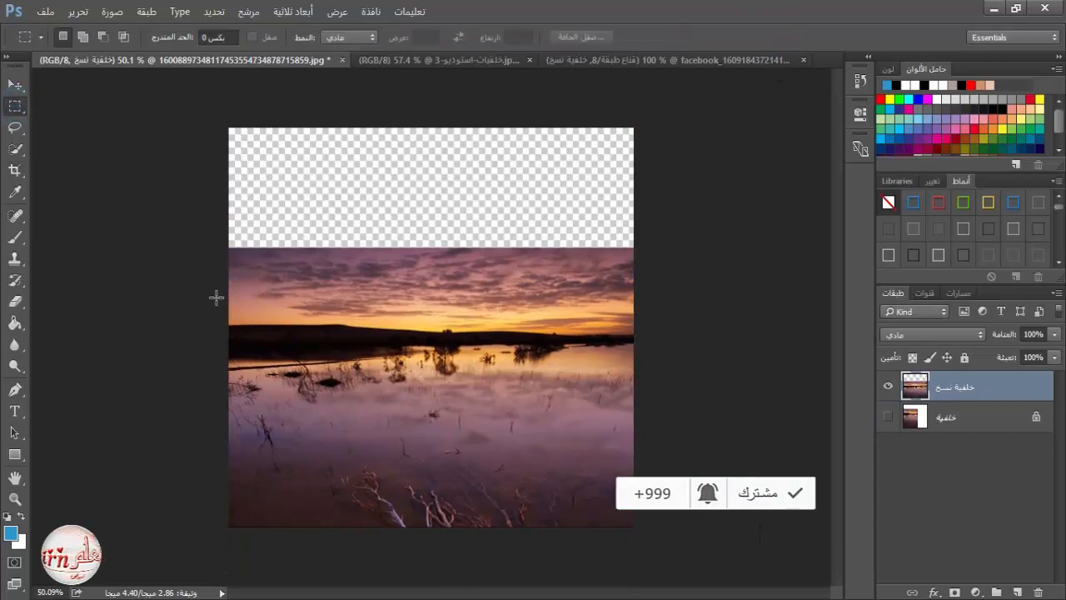
{"action": "left_click_drag", "start_coordinate": [218, 316], "coordinate": [664, 183]}
{"action": "left_click_drag", "start_coordinate": [524, 251], "coordinate": [523, 234]}
{"action": "key", "text": "ctrl+j"}
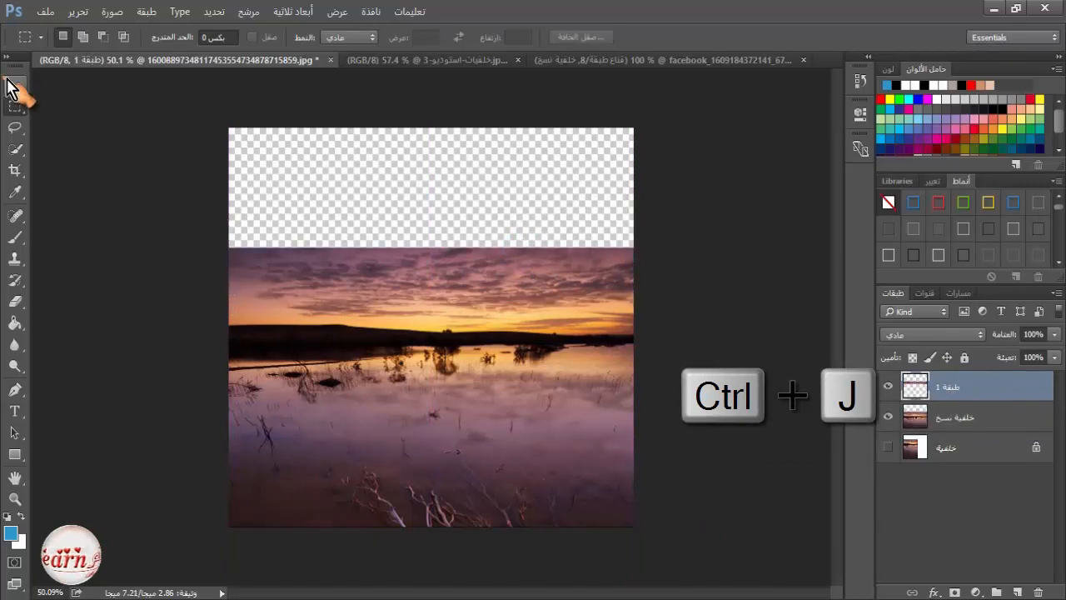
- Stretch the copied cloud strip upward to 360.83% height so it covers the empty area above the lake
{"action": "left_click", "coordinate": [78, 11]}
{"action": "left_click", "coordinate": [274, 310]}
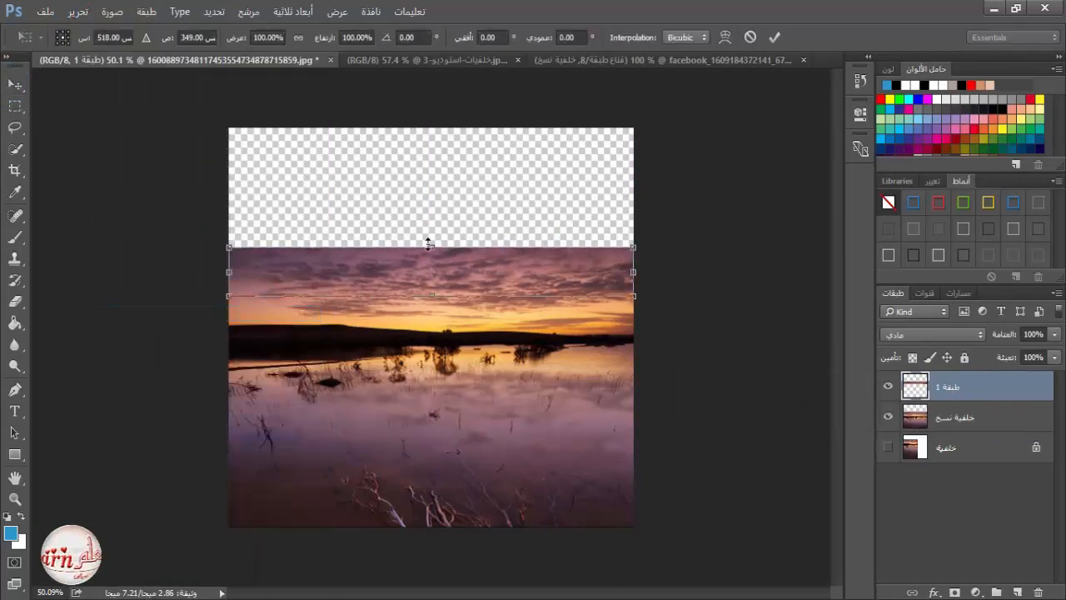
{"action": "left_click_drag", "start_coordinate": [429, 244], "coordinate": [429, 129]}
{"action": "mouse_move", "coordinate": [632, 212]}
{"action": "left_mouse_down"}
{"action": "mouse_move", "coordinate": [647, 212]}
{"action": "mouse_move", "coordinate": [633, 213]}
{"action": "left_mouse_up"}
{"action": "left_click_drag", "start_coordinate": [431, 297], "coordinate": [436, 305]}
{"action": "left_click_drag", "start_coordinate": [449, 216], "coordinate": [454, 217]}
{"action": "left_click", "coordinate": [774, 37]}
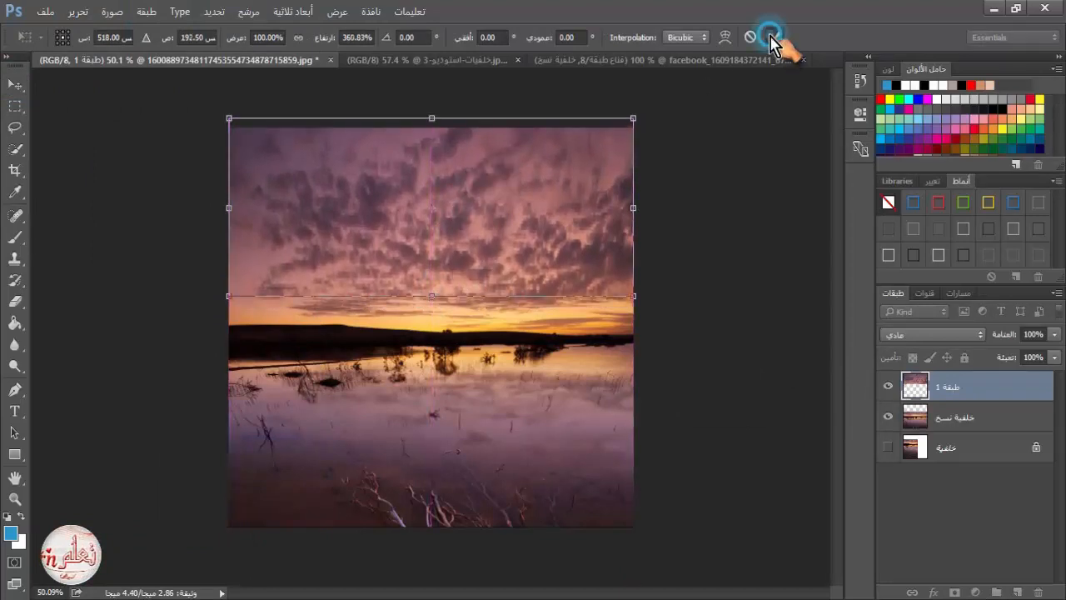
- Reduce the stretched sky layer to 67% opacity, nudge it into alignment with the clouds beneath, and restore 100% opacity
{"action": "left_click", "coordinate": [1053, 333]}
{"action": "left_click_drag", "start_coordinate": [1013, 357], "coordinate": [1028, 353]}
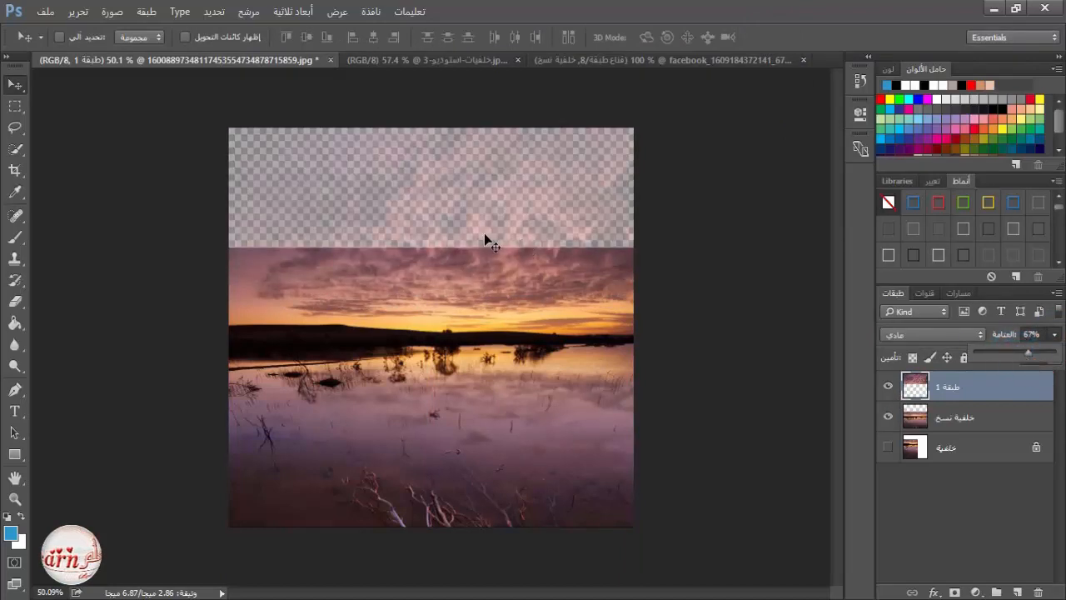
{"action": "left_click_drag", "start_coordinate": [486, 240], "coordinate": [487, 233]}
{"action": "left_click_drag", "start_coordinate": [1031, 353], "coordinate": [1062, 358]}
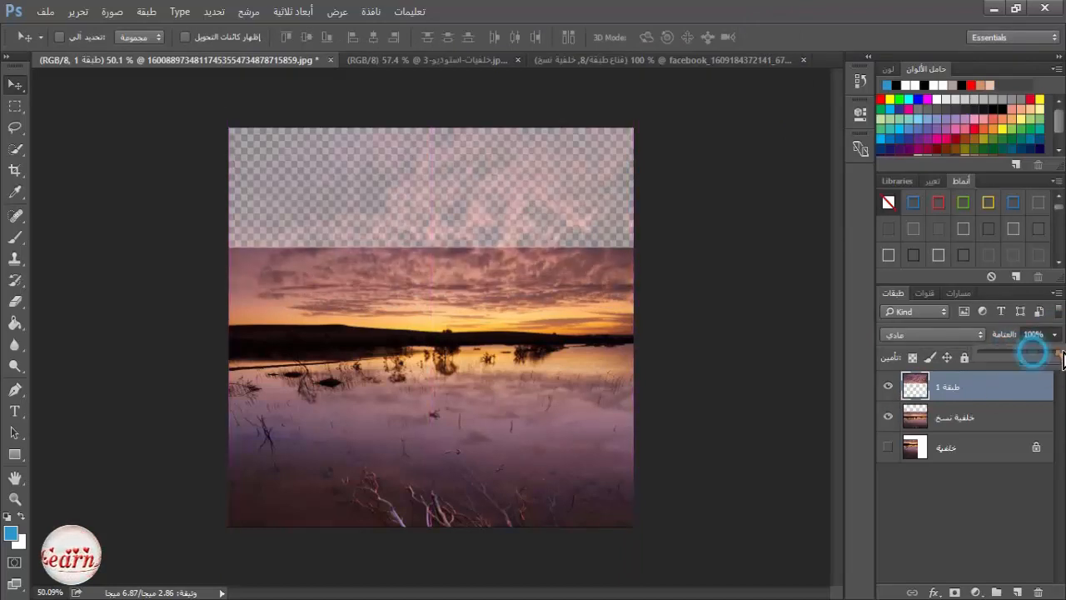
- Add a mask to the sky layer and blend its lower seam above the horizon with a 111 px soft black brush
{"action": "left_click", "coordinate": [955, 592]}
{"action": "left_click", "coordinate": [15, 237]}
{"action": "right_click", "coordinate": [401, 333]}
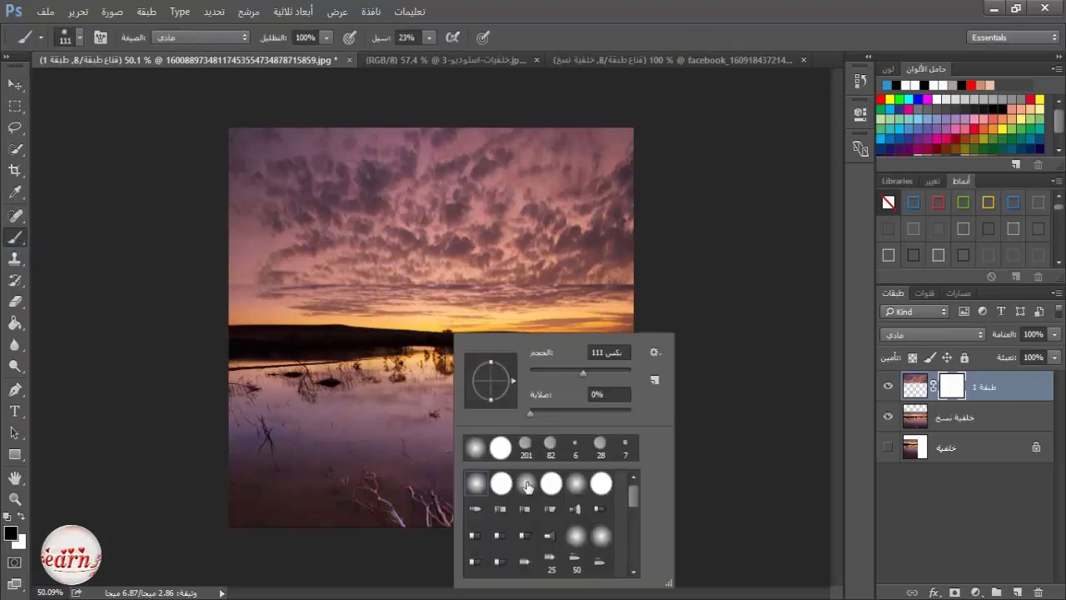
{"action": "double_click", "coordinate": [527, 487]}
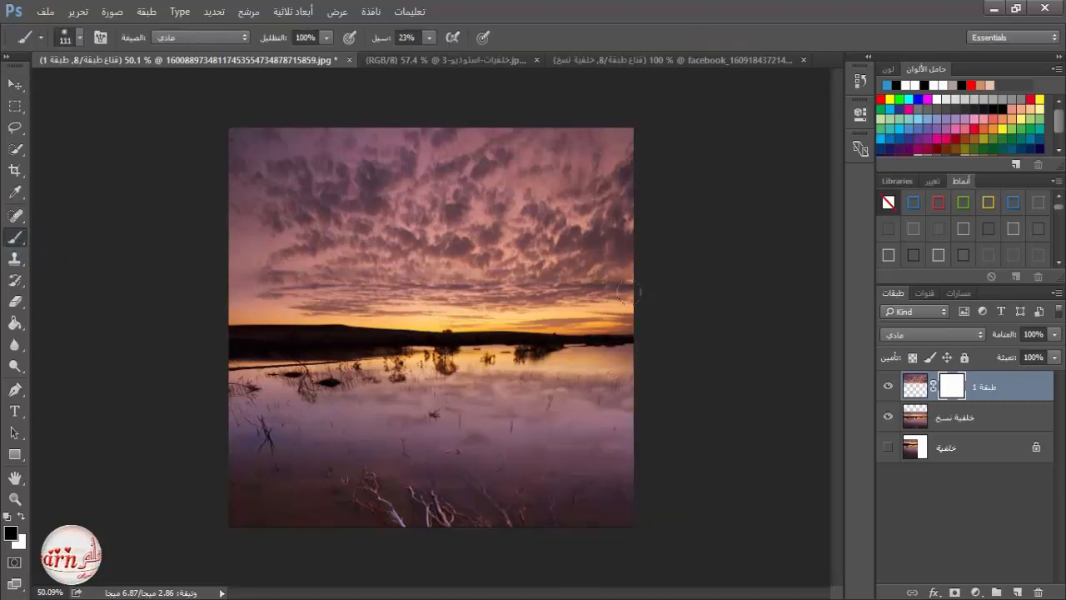
{"action": "left_click_drag", "start_coordinate": [298, 289], "coordinate": [507, 315]}
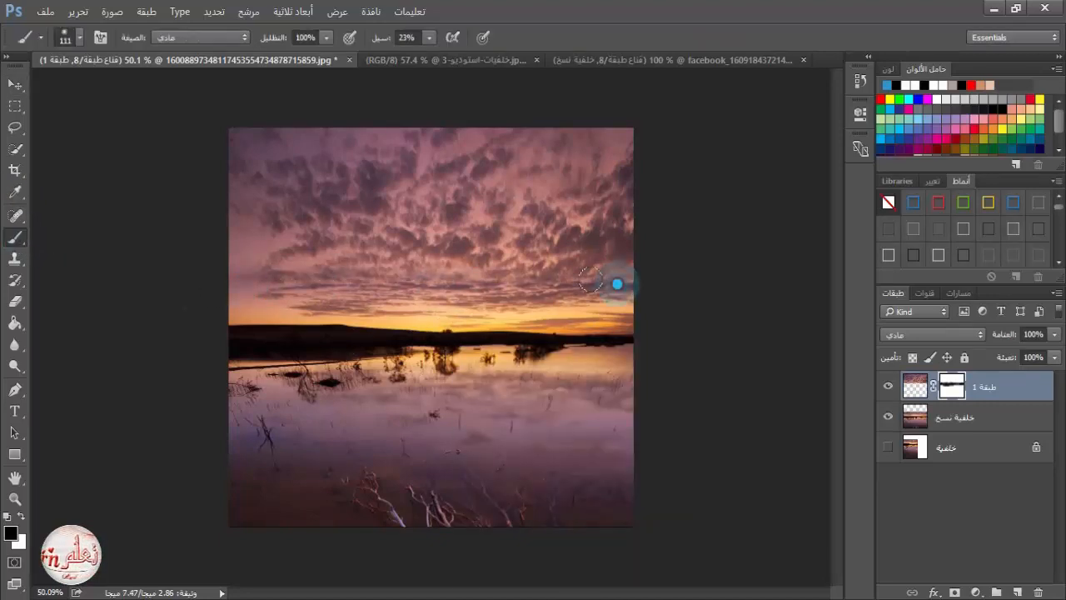
{"action": "left_click_drag", "start_coordinate": [591, 280], "coordinate": [431, 277]}
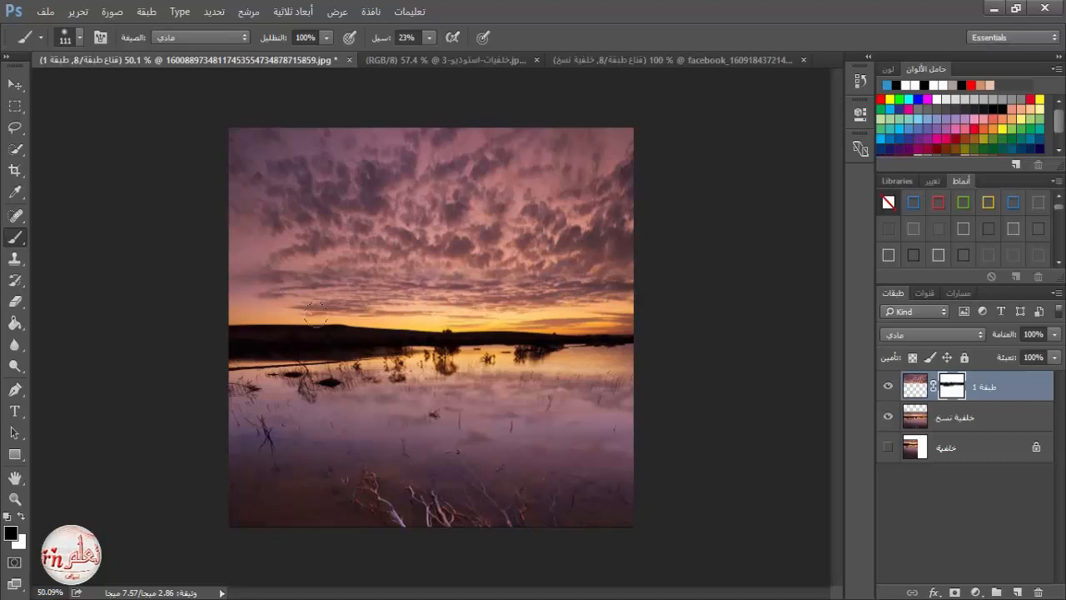
- Enlarge the lake layer past the canvas edges, reposition it under the sky, and select the sky layer
{"action": "left_click", "coordinate": [916, 420]}
{"action": "left_click", "coordinate": [77, 12]}
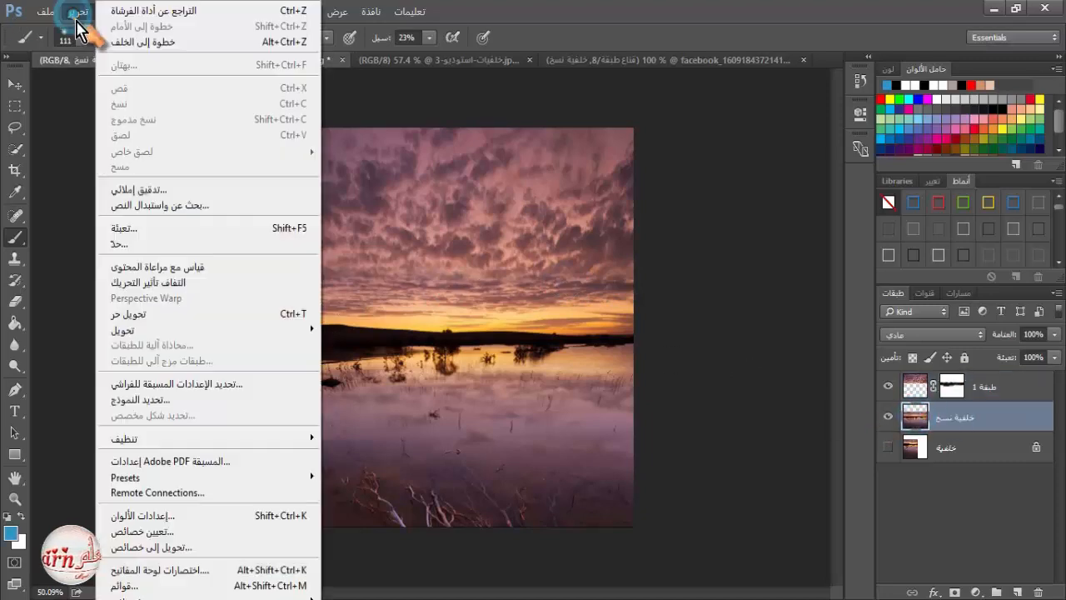
{"action": "left_click", "coordinate": [305, 314]}
{"action": "left_click_drag", "start_coordinate": [651, 425], "coordinate": [714, 412]}
{"action": "left_click_drag", "start_coordinate": [469, 574], "coordinate": [471, 598]}
{"action": "left_click_drag", "start_coordinate": [228, 441], "coordinate": [195, 436]}
{"action": "left_click_drag", "start_coordinate": [380, 431], "coordinate": [400, 429]}
{"action": "left_click", "coordinate": [950, 385]}
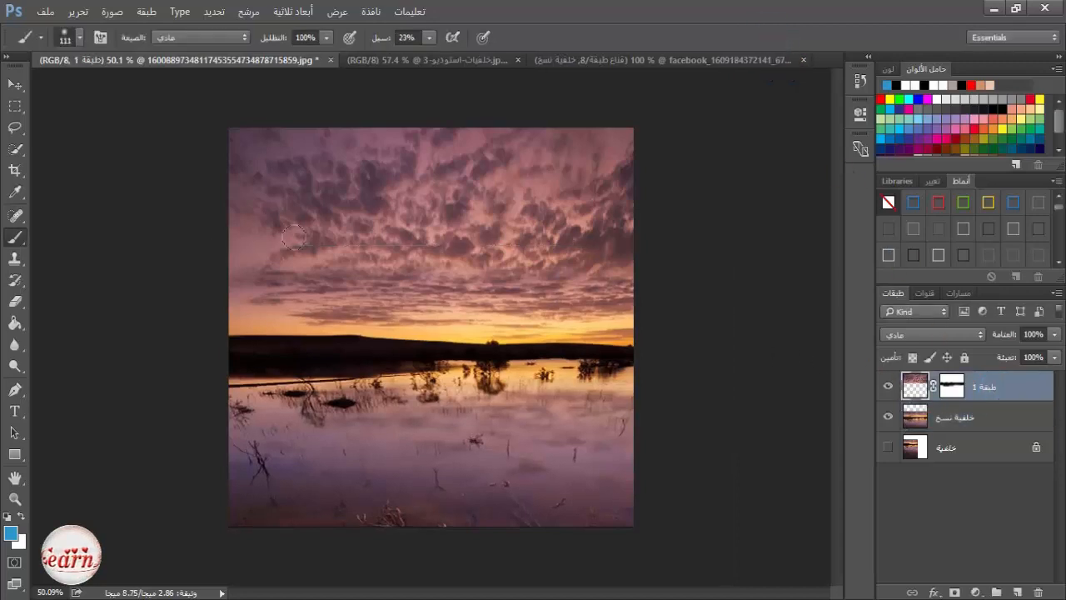
- Bring the selected horse, wing, woman and hue/saturation layers from the forest composite into the sunset document
{"action": "left_click", "coordinate": [477, 61]}
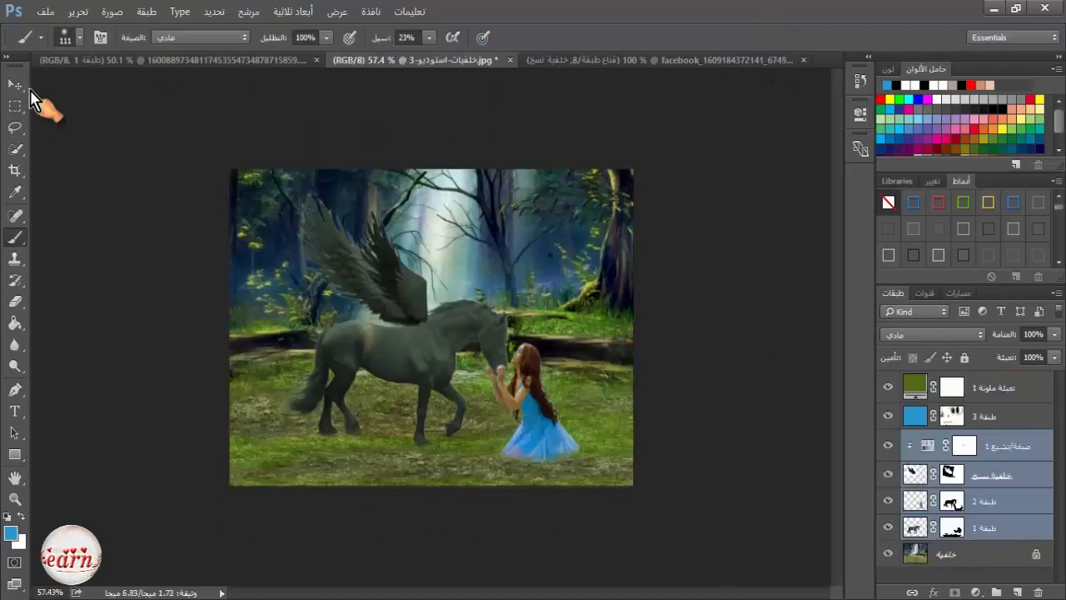
{"action": "left_click", "coordinate": [15, 84]}
{"action": "left_click_drag", "start_coordinate": [547, 313], "coordinate": [414, 313]}
- Scale the horse and woman layers to 66.19% and place them standing on the dark shoreline
{"action": "left_click", "coordinate": [77, 12]}
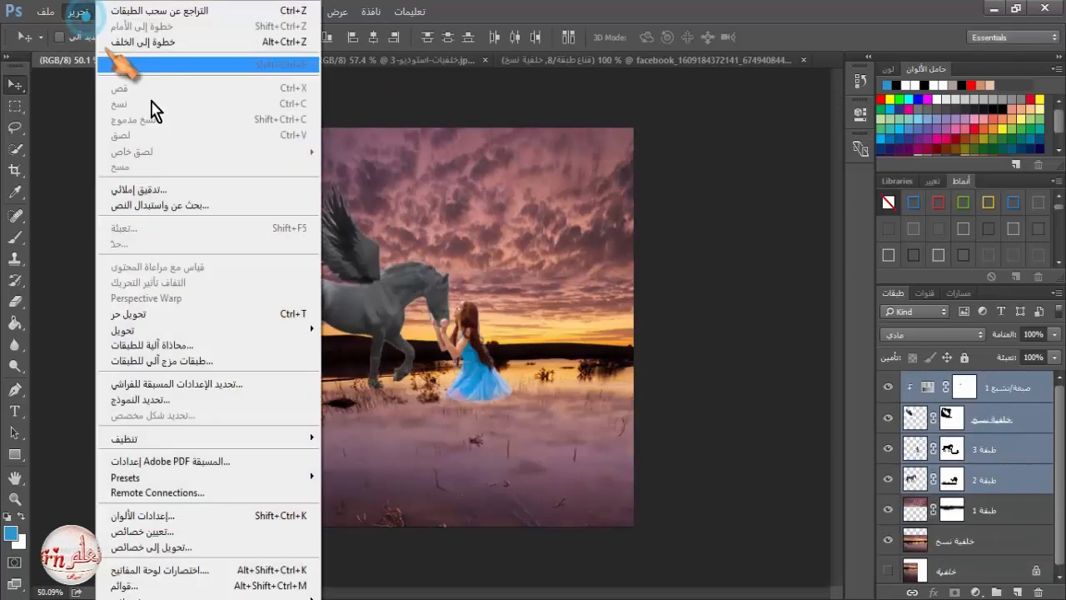
{"action": "left_click", "coordinate": [288, 312]}
{"action": "left_click_drag", "start_coordinate": [503, 390], "coordinate": [398, 299]}
{"action": "left_click_drag", "start_coordinate": [336, 271], "coordinate": [427, 333]}
{"action": "left_click_drag", "start_coordinate": [338, 225], "coordinate": [301, 191]}
{"action": "key", "text": "Down"}
{"action": "key", "text": "Down"}
{"action": "key", "text": "Down"}
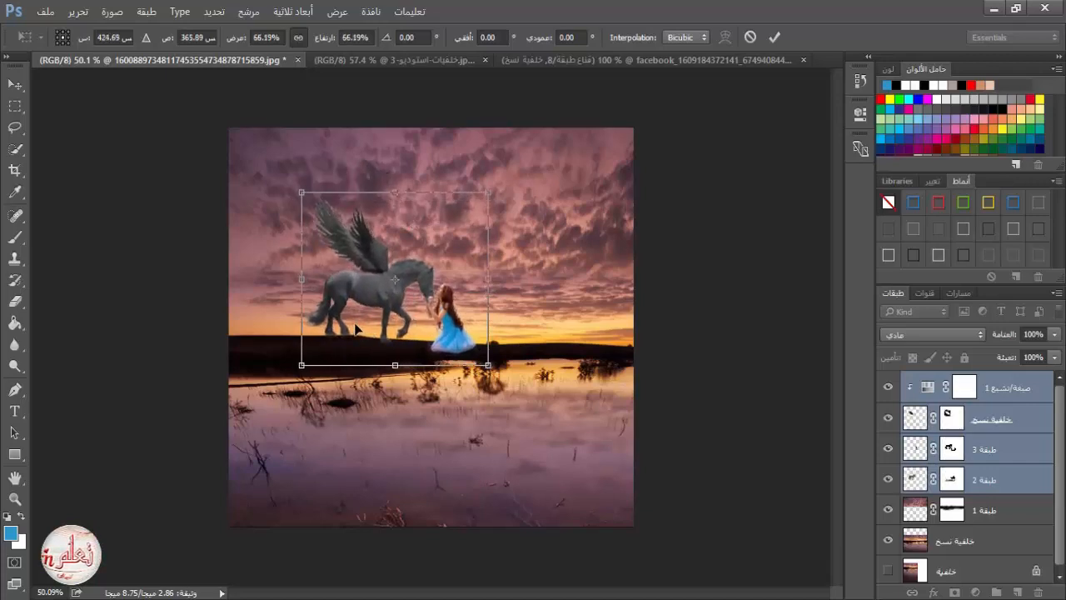
{"action": "left_click", "coordinate": [775, 37]}
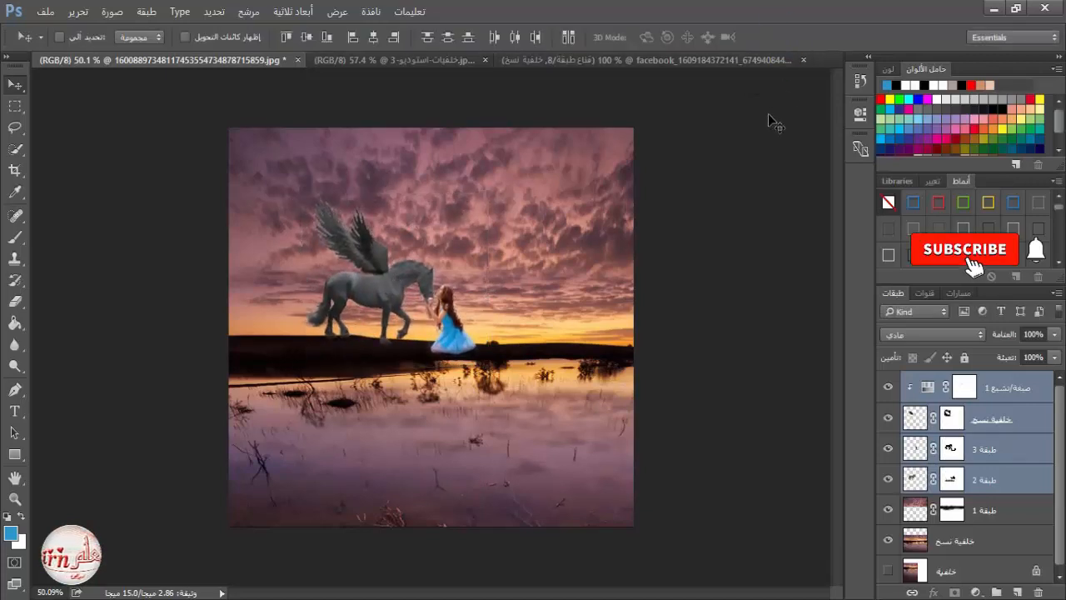
- Merge the horse, wing, woman and hue/saturation layers into one and duplicate the merged layer
{"action": "right_click", "coordinate": [993, 391]}
{"action": "left_click", "coordinate": [743, 551]}
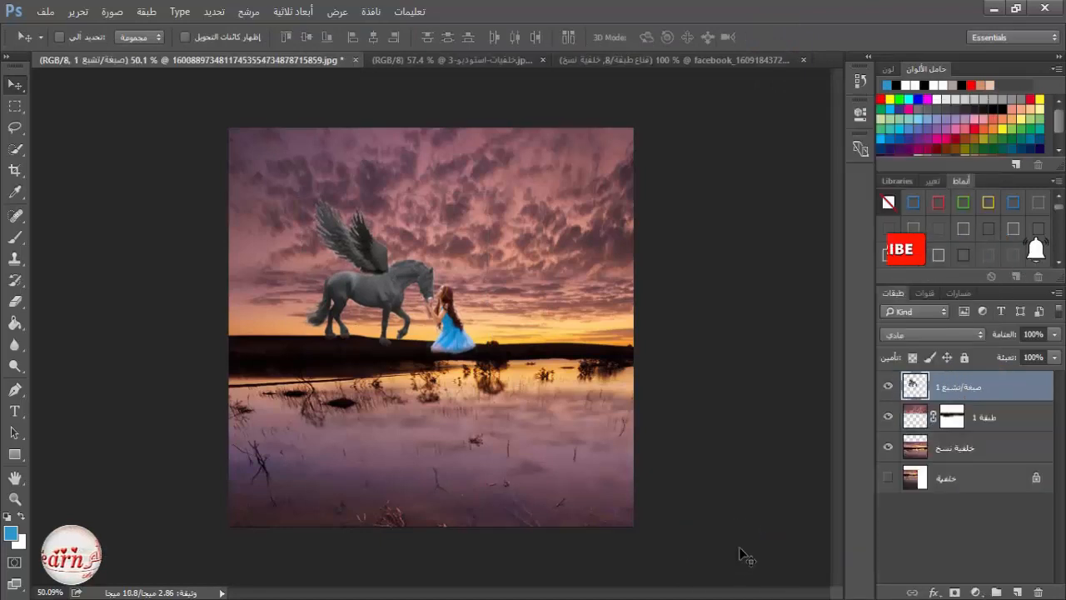
{"action": "left_click", "coordinate": [887, 386]}
{"action": "left_click", "coordinate": [887, 386]}
{"action": "left_click_drag", "start_coordinate": [914, 386], "coordinate": [1016, 592]}
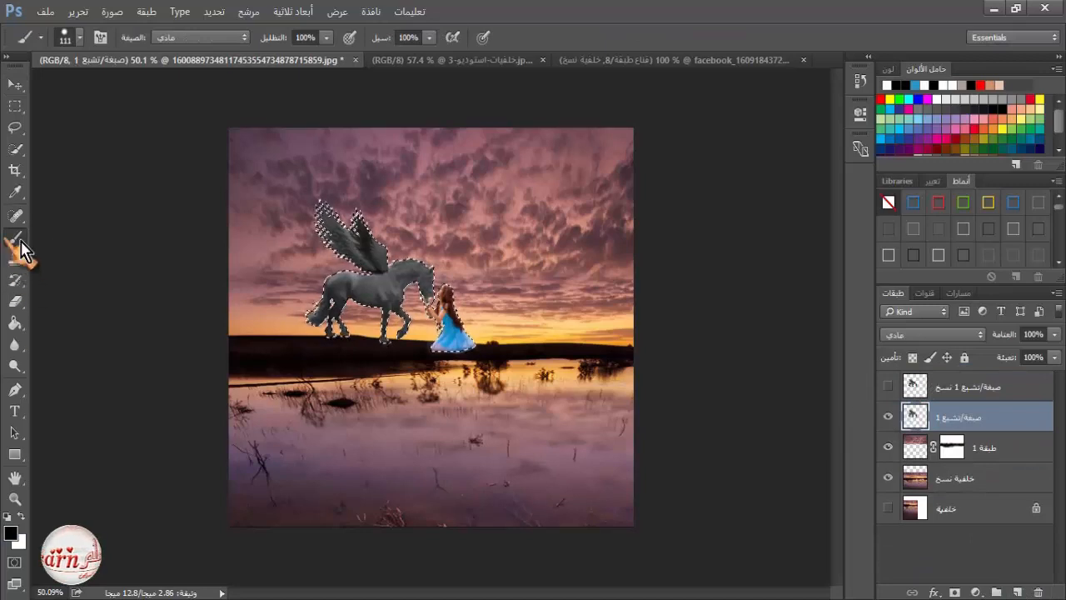
- Paint the selected horse and woman solid black with the brush at 100% flow, and deselect
{"action": "mouse_move", "coordinate": [449, 293]}
{"action": "left_mouse_down"}
{"action": "mouse_move", "coordinate": [455, 335]}
{"action": "mouse_move", "coordinate": [452, 184]}
{"action": "mouse_move", "coordinate": [408, 331]}
{"action": "left_mouse_up"}
{"action": "left_click", "coordinate": [15, 106]}
{"action": "left_click", "coordinate": [215, 272]}
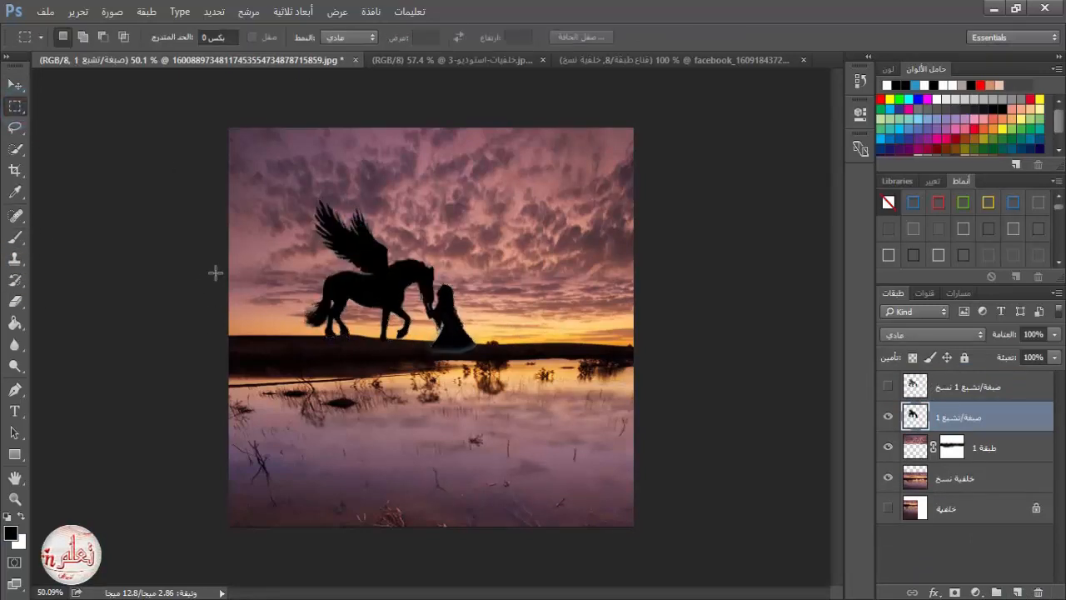
- Paint the remaining blue hem of the woman's dress black with a 25 px hard brush
{"action": "left_click", "coordinate": [16, 237]}
{"action": "scroll", "coordinate": [440, 364], "scroll_direction": "up", "scroll_amount": 7}
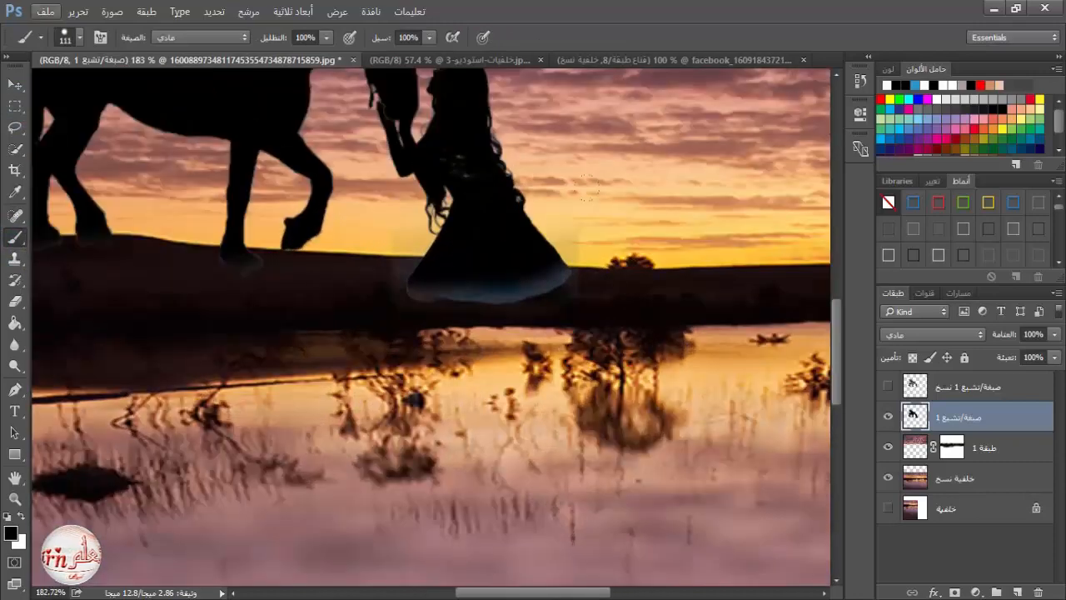
{"action": "right_click", "coordinate": [726, 249]}
{"action": "left_click", "coordinate": [822, 291]}
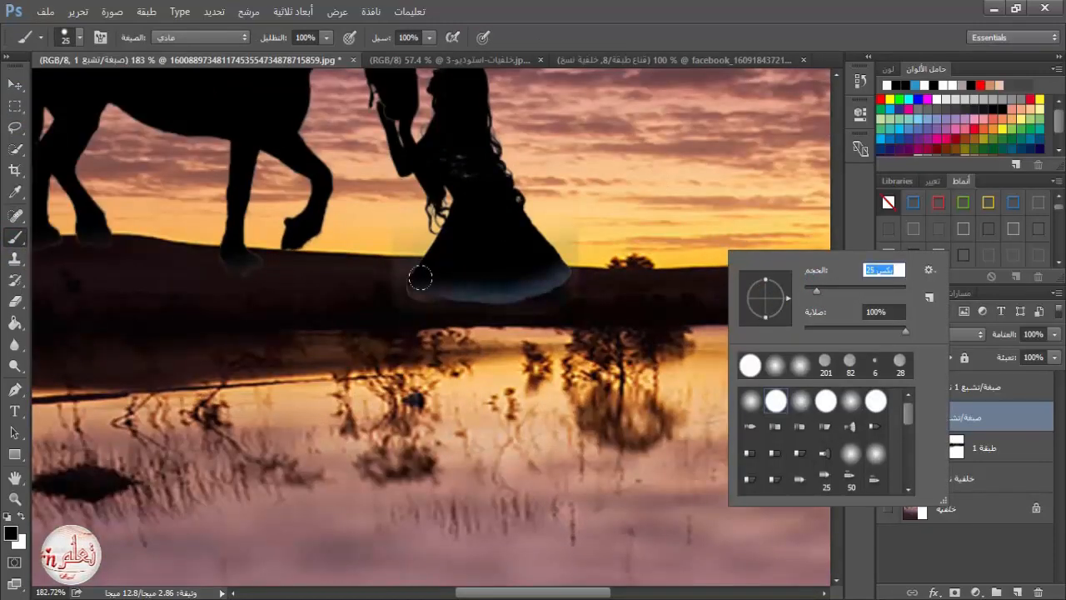
{"action": "key", "text": "Return"}
{"action": "mouse_move", "coordinate": [420, 278]}
{"action": "left_mouse_down"}
{"action": "mouse_move", "coordinate": [458, 283]}
{"action": "mouse_move", "coordinate": [550, 263]}
{"action": "left_mouse_up"}
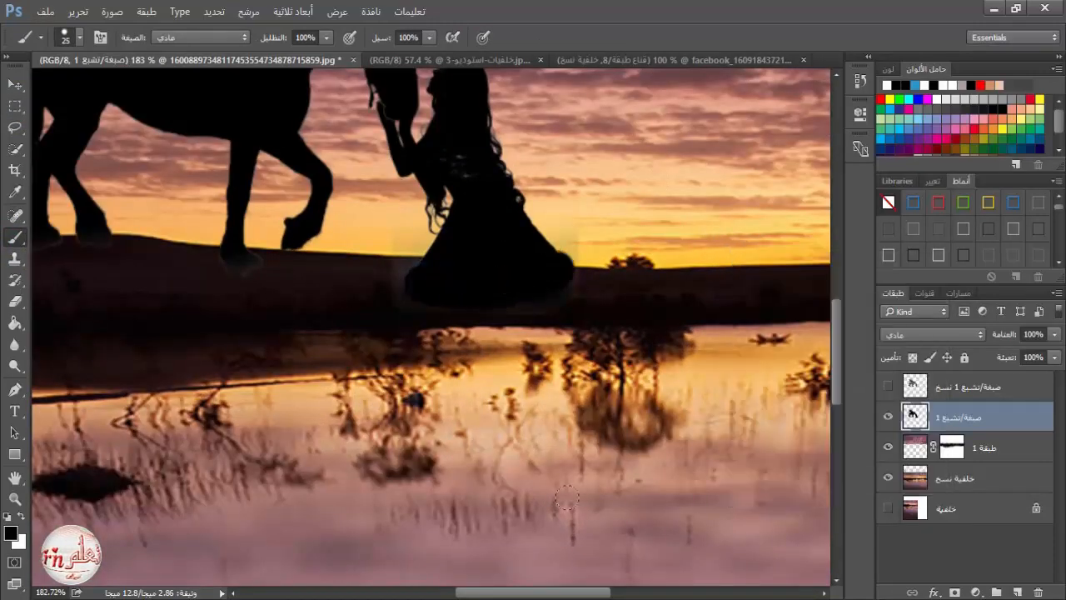
- Add a mask to the silhouette layer and paint away the spilled black along the dress edge
{"action": "left_click", "coordinate": [955, 592]}
{"action": "key", "text": "x"}
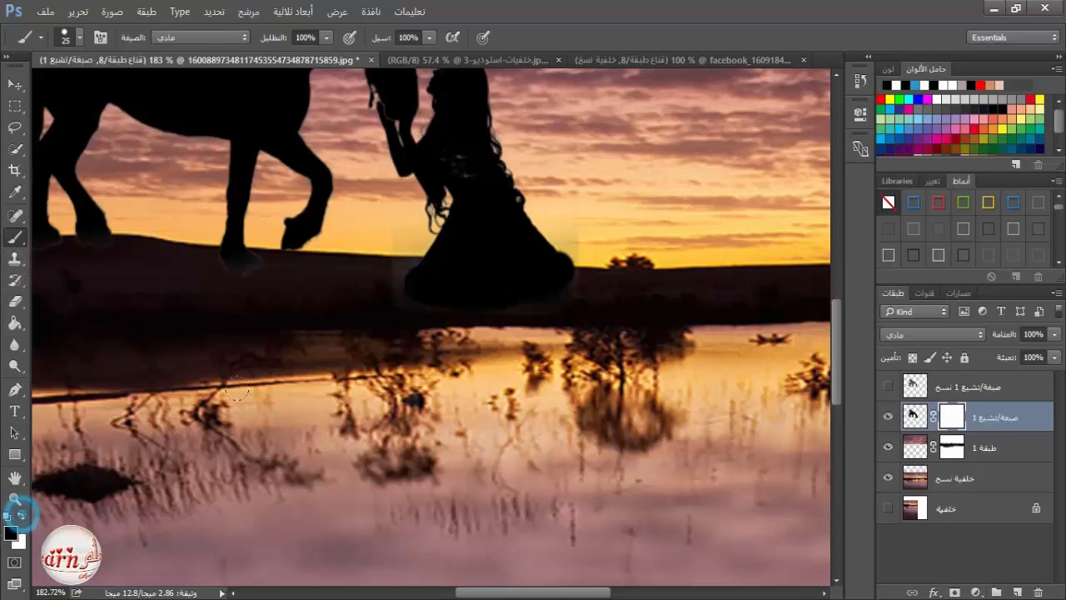
{"action": "left_click_drag", "start_coordinate": [571, 259], "coordinate": [570, 235]}
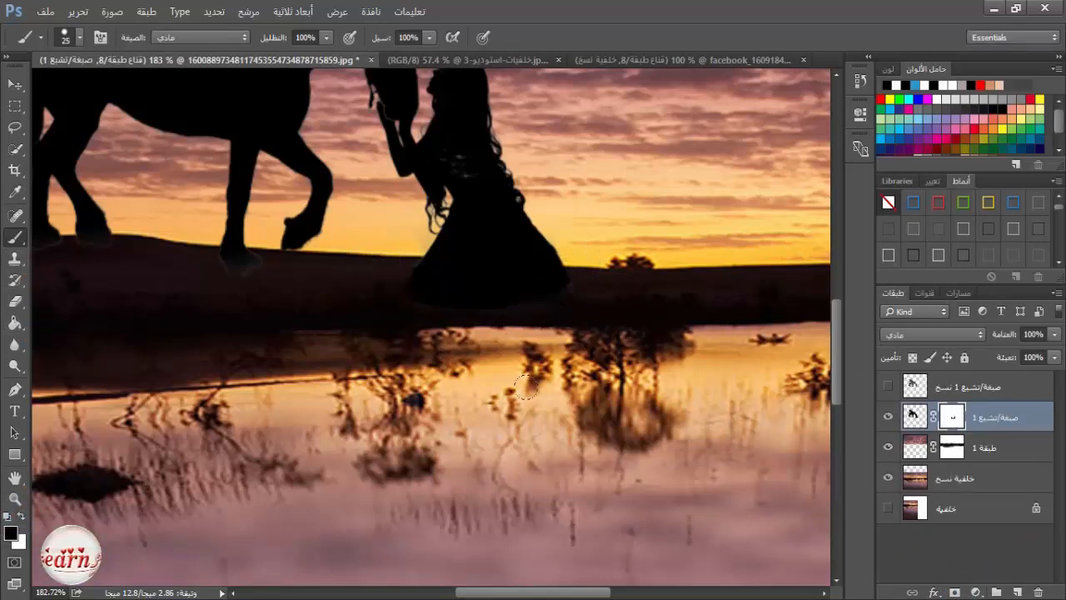
- Duplicate the black silhouette layer with its mask and flip the lower copy vertically
{"action": "scroll", "coordinate": [267, 361], "scroll_direction": "down", "scroll_amount": 5}
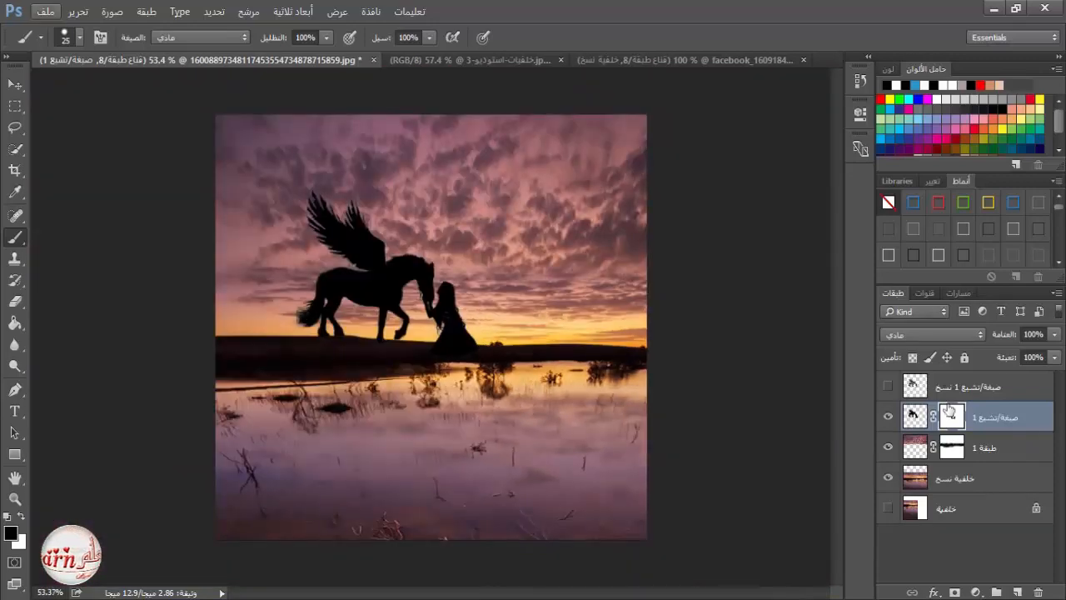
{"action": "left_click_drag", "start_coordinate": [949, 409], "coordinate": [1016, 592]}
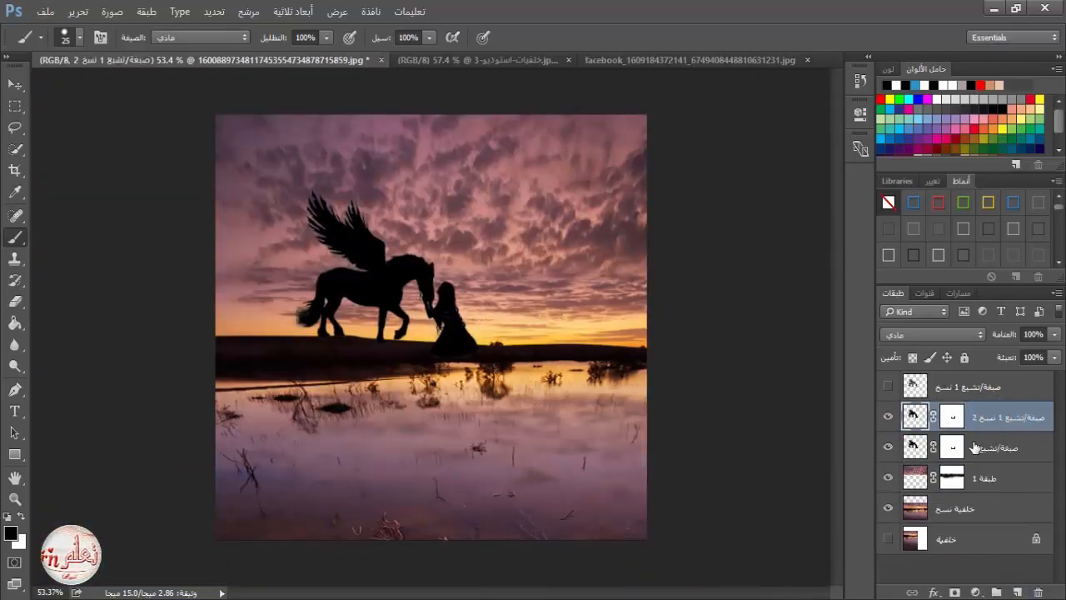
{"action": "left_click", "coordinate": [975, 447]}
{"action": "left_click", "coordinate": [78, 12]}
{"action": "left_click", "coordinate": [312, 317]}
{"action": "right_click", "coordinate": [423, 307]}
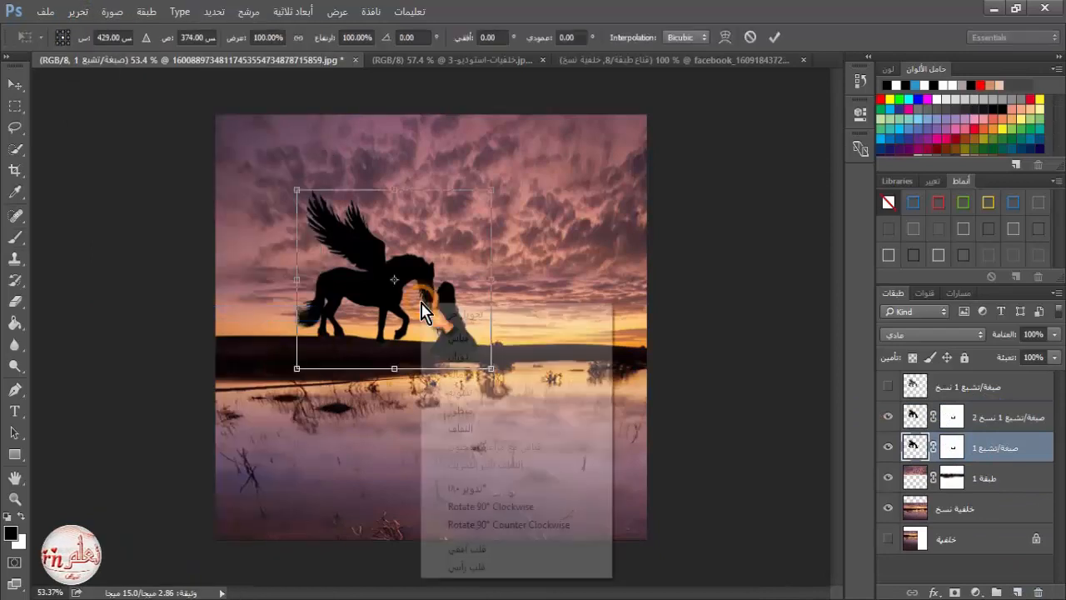
{"action": "left_click", "coordinate": [467, 566]}
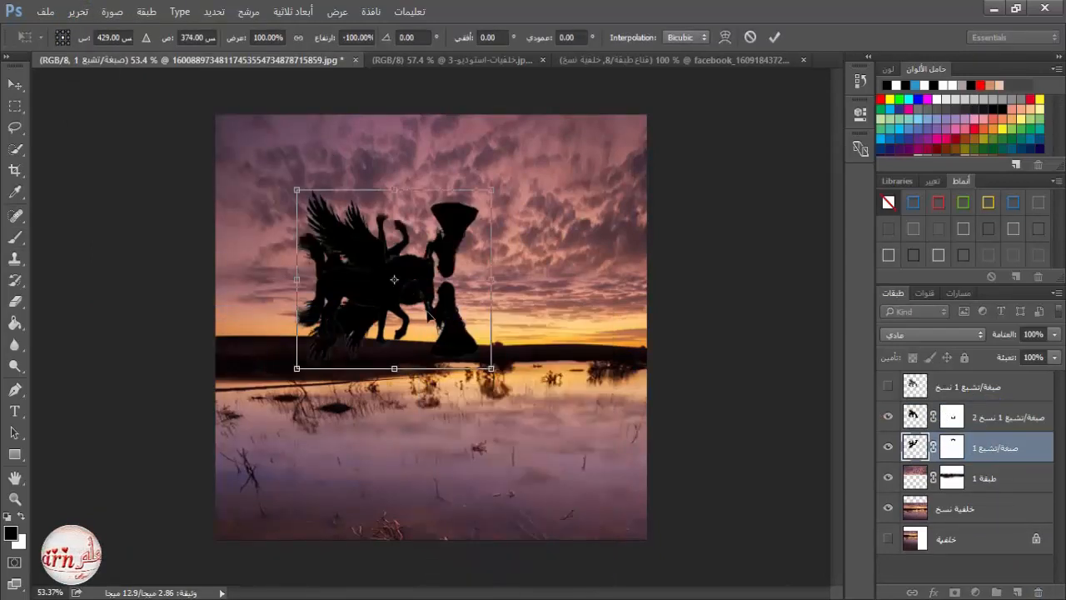
- Move the flipped silhouette down onto the water below the figures, stretch its height to about 118%, and apply the transform
{"action": "left_click_drag", "start_coordinate": [428, 315], "coordinate": [418, 462]}
{"action": "left_click_drag", "start_coordinate": [394, 523], "coordinate": [393, 539]}
{"action": "left_click_drag", "start_coordinate": [394, 344], "coordinate": [394, 327]}
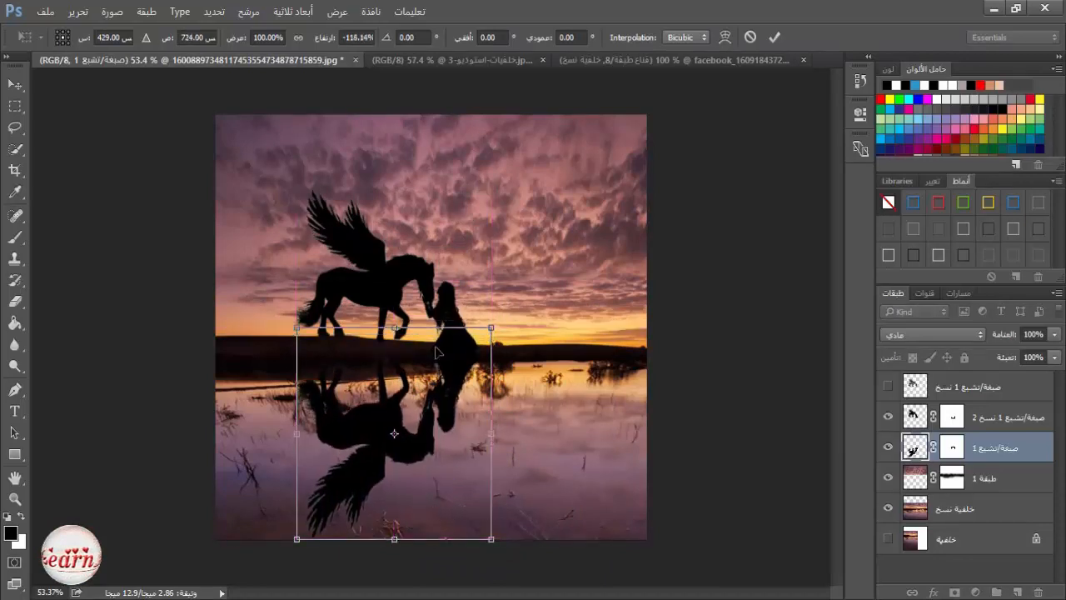
{"action": "left_click", "coordinate": [775, 37]}
- Convert the flipped silhouette layer to a smart object and open the Ripple filter on it with medium size
{"action": "key", "text": "b"}
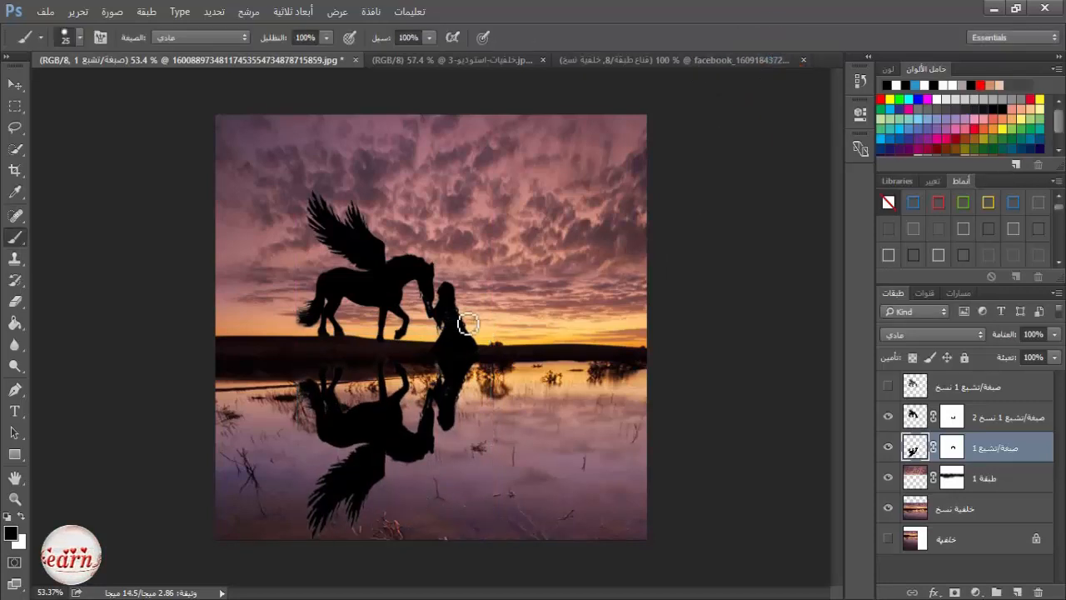
{"action": "right_click", "coordinate": [996, 457]}
{"action": "left_click", "coordinate": [783, 294]}
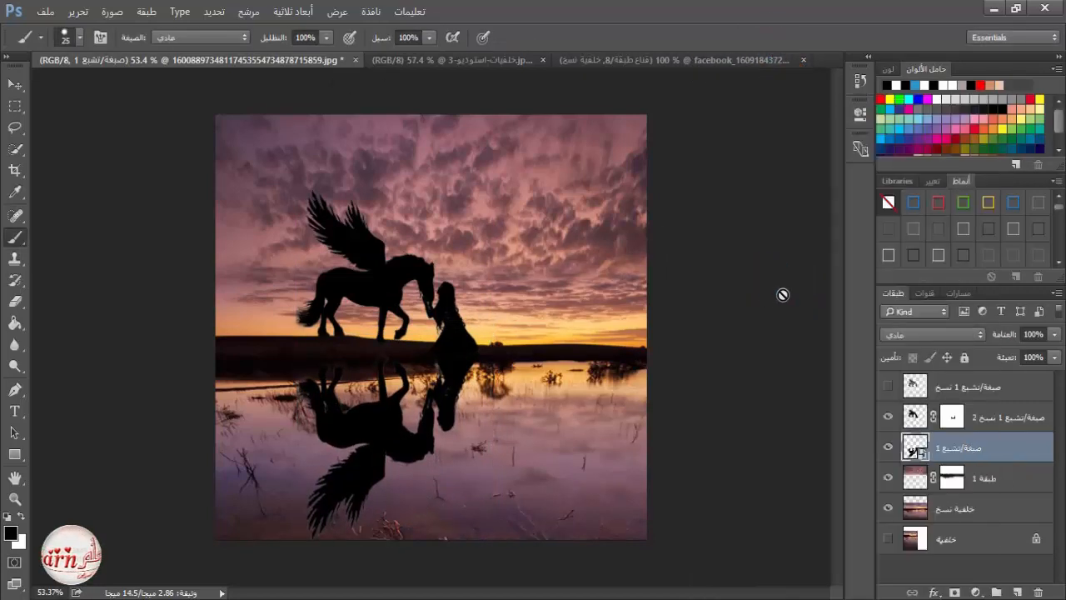
{"action": "left_click", "coordinate": [241, 12]}
{"action": "mouse_move", "coordinate": [300, 241]}
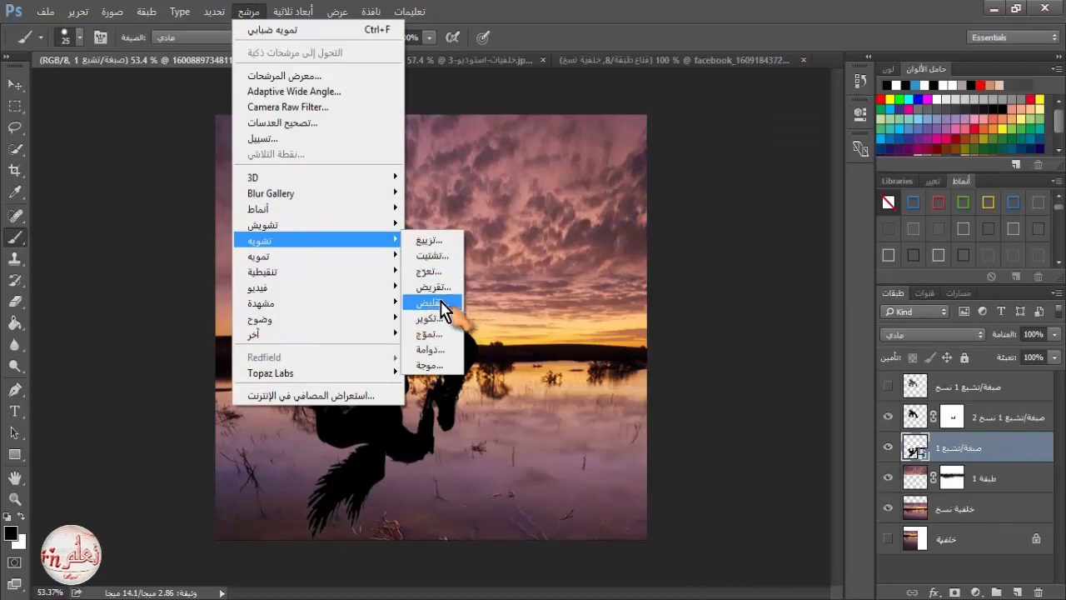
{"action": "left_click", "coordinate": [442, 306]}
{"action": "left_click_drag", "start_coordinate": [834, 227], "coordinate": [838, 265]}
{"action": "left_click", "coordinate": [813, 354]}
{"action": "left_click", "coordinate": [752, 397]}
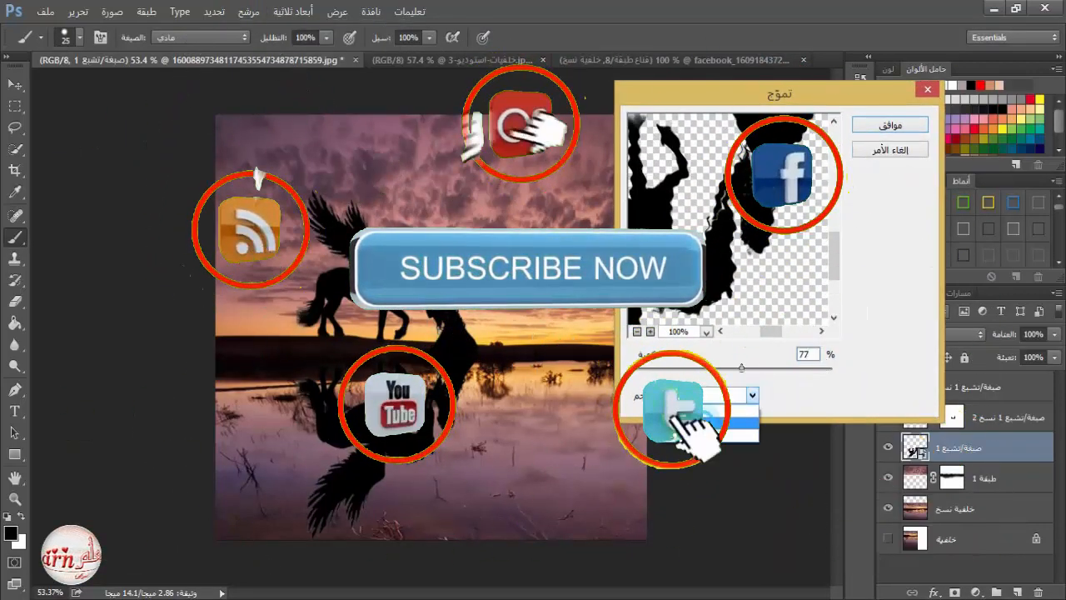
{"action": "left_click", "coordinate": [742, 409]}
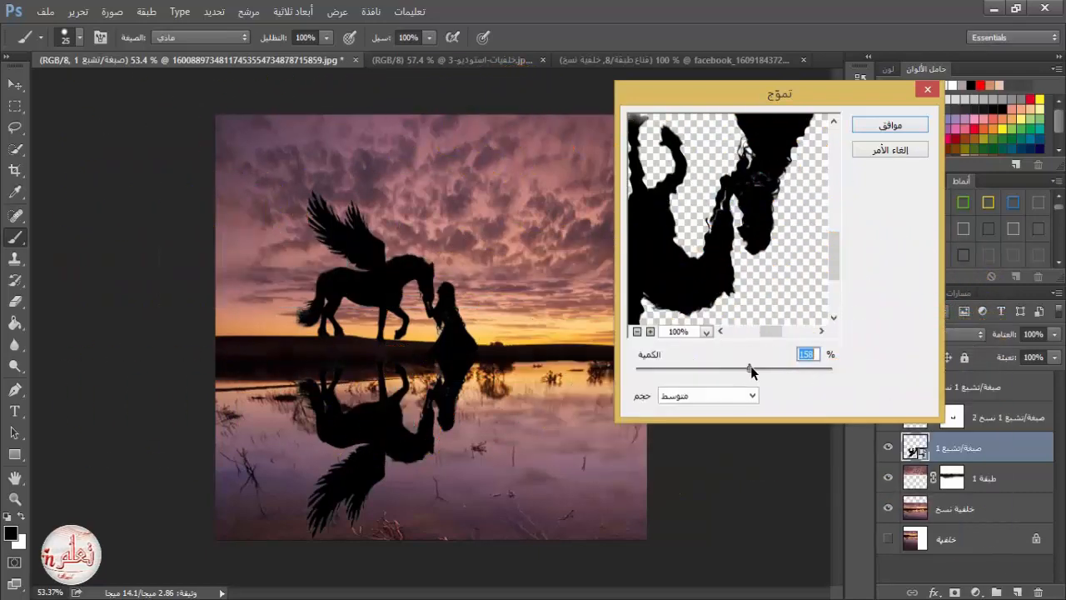
- Set the ripple amount to 166% while previewing the whole reflection, and apply the filter
{"action": "left_click_drag", "start_coordinate": [748, 369], "coordinate": [736, 368]}
{"action": "left_click", "coordinate": [637, 332]}
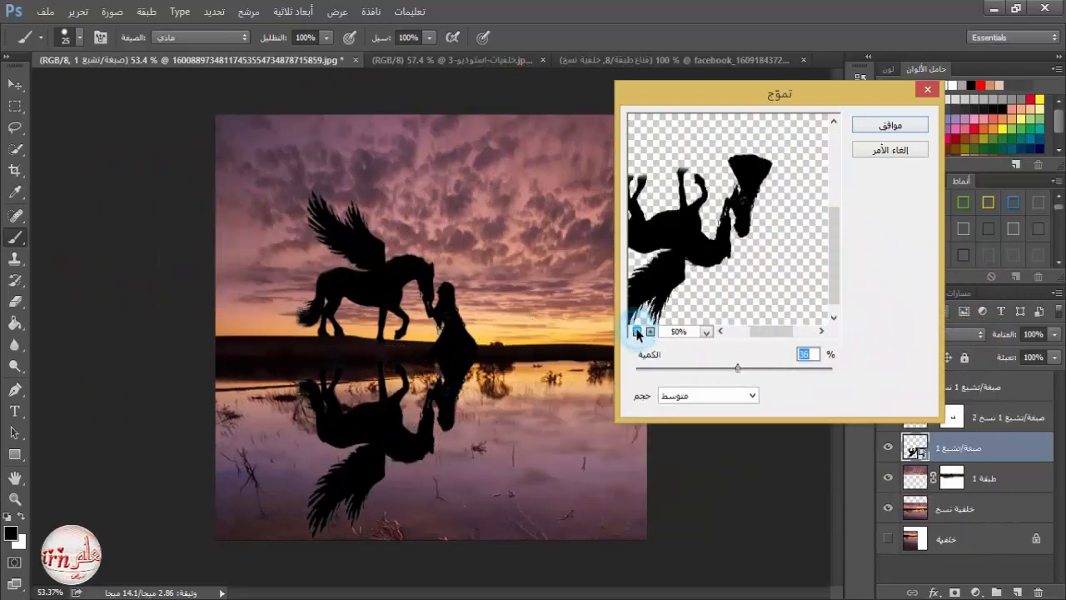
{"action": "left_click", "coordinate": [637, 332]}
{"action": "left_click", "coordinate": [650, 331]}
{"action": "left_click_drag", "start_coordinate": [728, 278], "coordinate": [772, 224]}
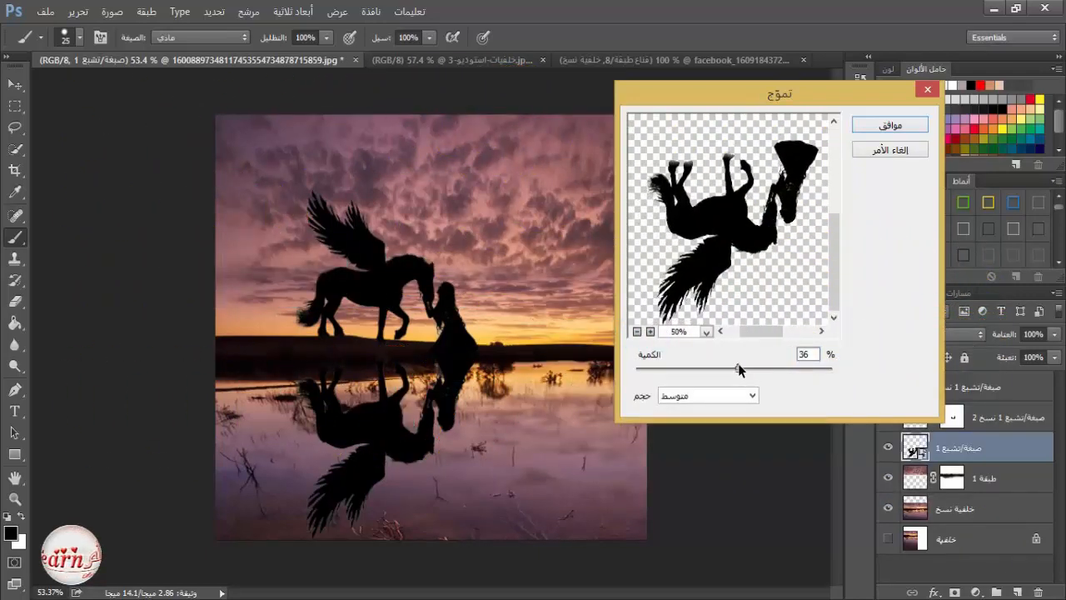
{"action": "left_click_drag", "start_coordinate": [749, 363], "coordinate": [752, 363]}
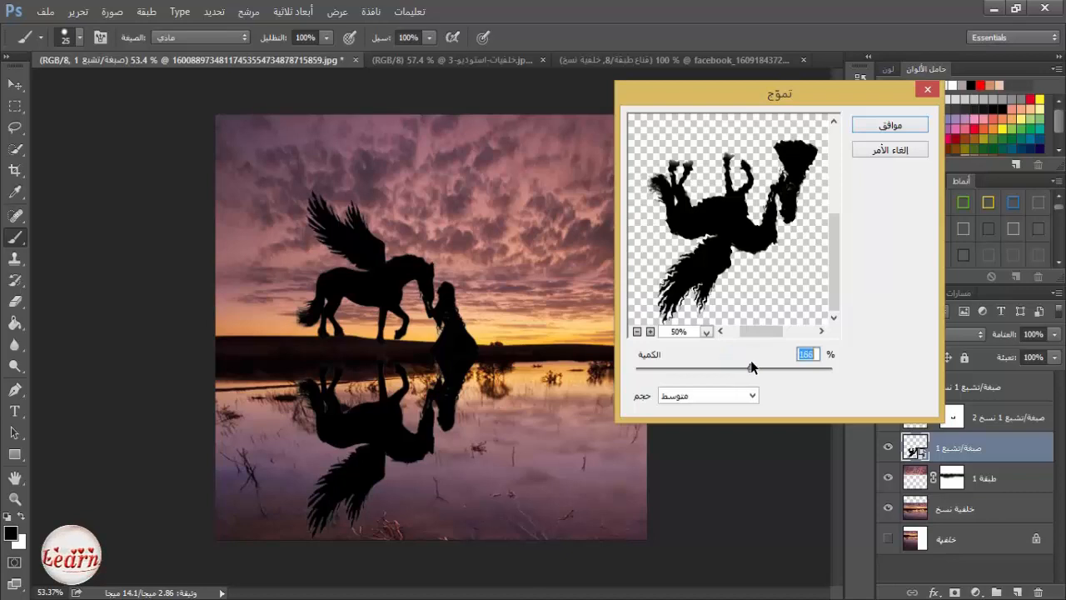
{"action": "left_click", "coordinate": [890, 127]}
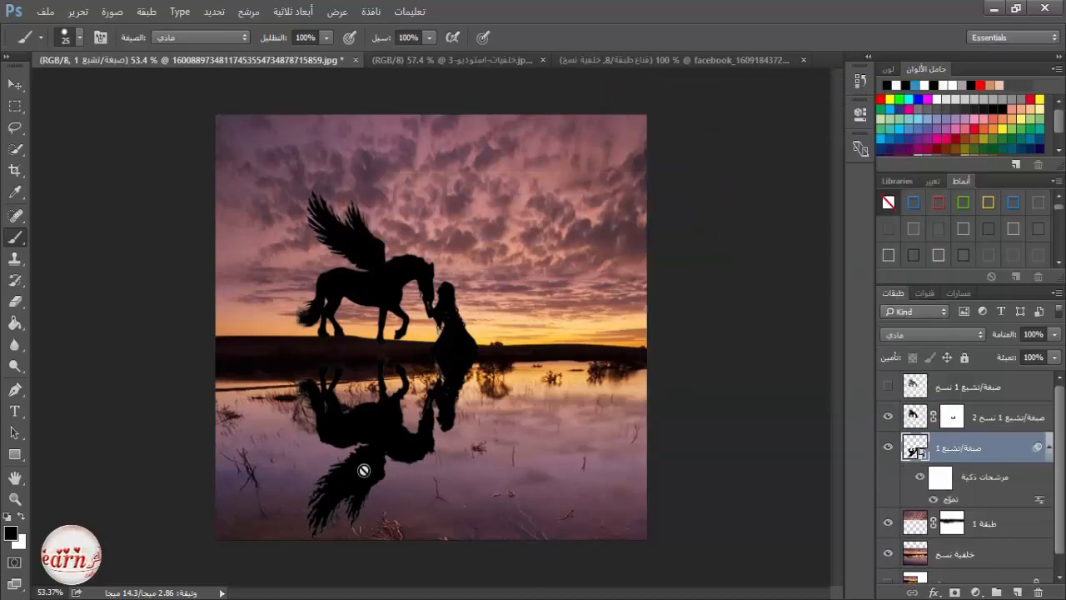
- Lower the reflection layer's opacity to 73% and add a layer mask to it
{"action": "left_click", "coordinate": [1053, 334]}
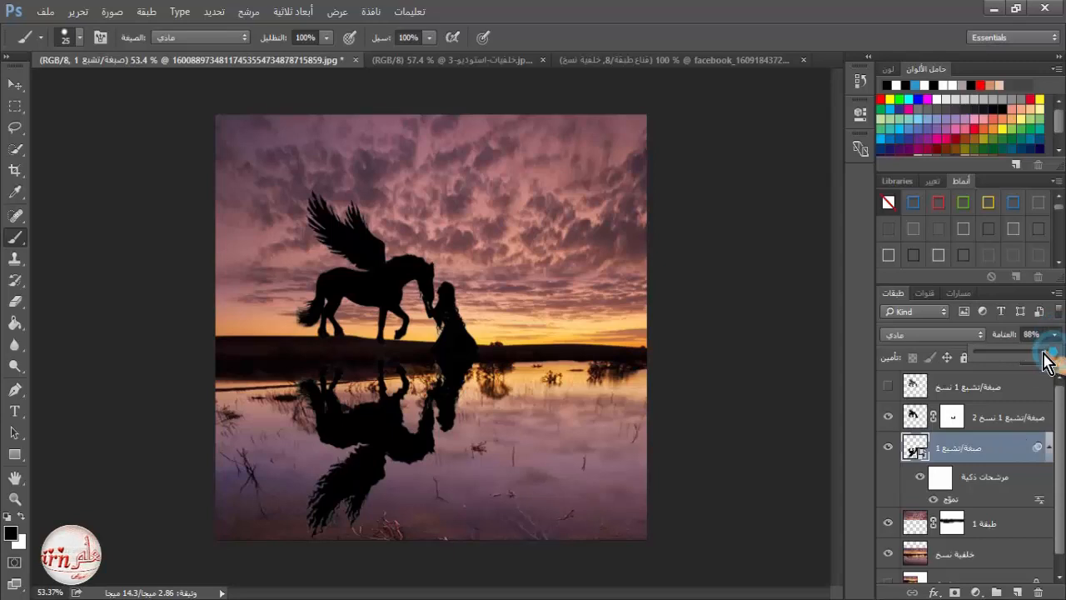
{"action": "left_click_drag", "start_coordinate": [1047, 350], "coordinate": [1024, 352]}
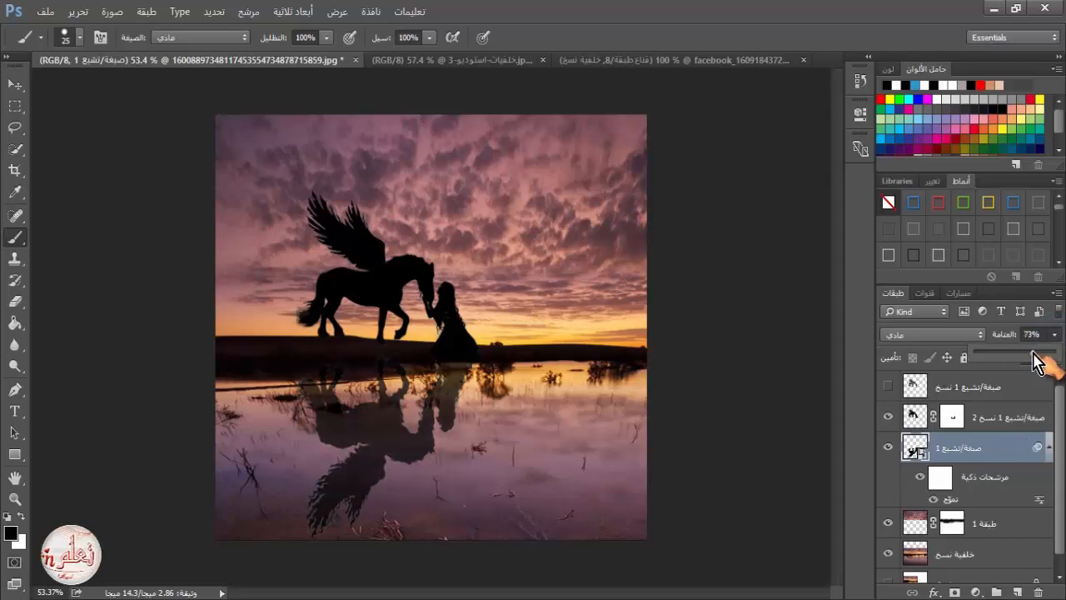
{"action": "left_click", "coordinate": [1006, 445]}
{"action": "left_click", "coordinate": [954, 592]}
- Fade the reflection's upper edge along the shoreline on the mask with an 80 px soft brush at 26% flow
{"action": "right_click", "coordinate": [562, 313]}
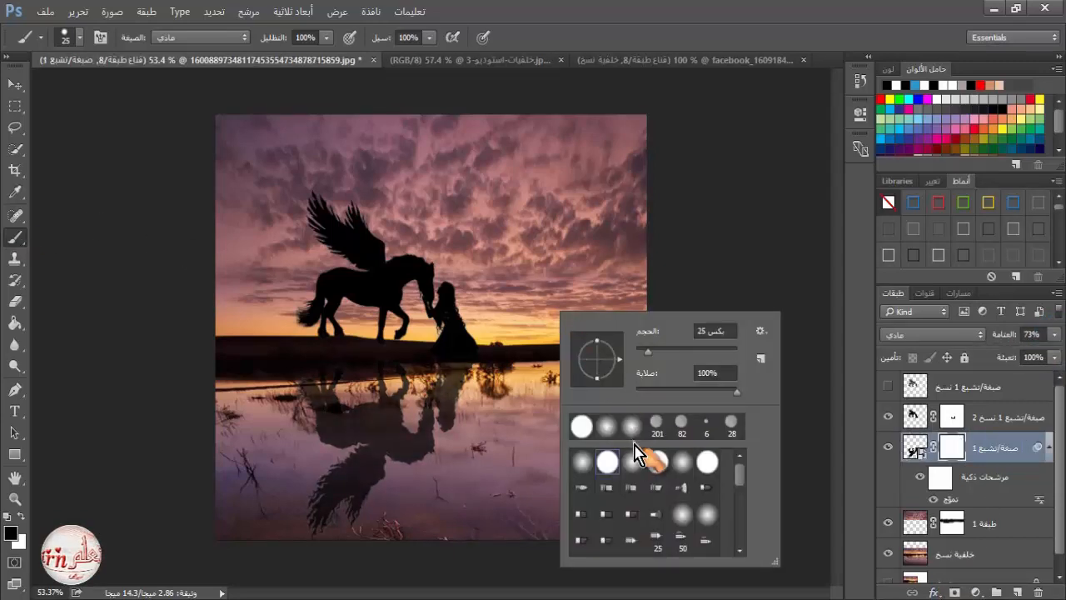
{"action": "left_click", "coordinate": [632, 426]}
{"action": "left_click", "coordinate": [430, 38]}
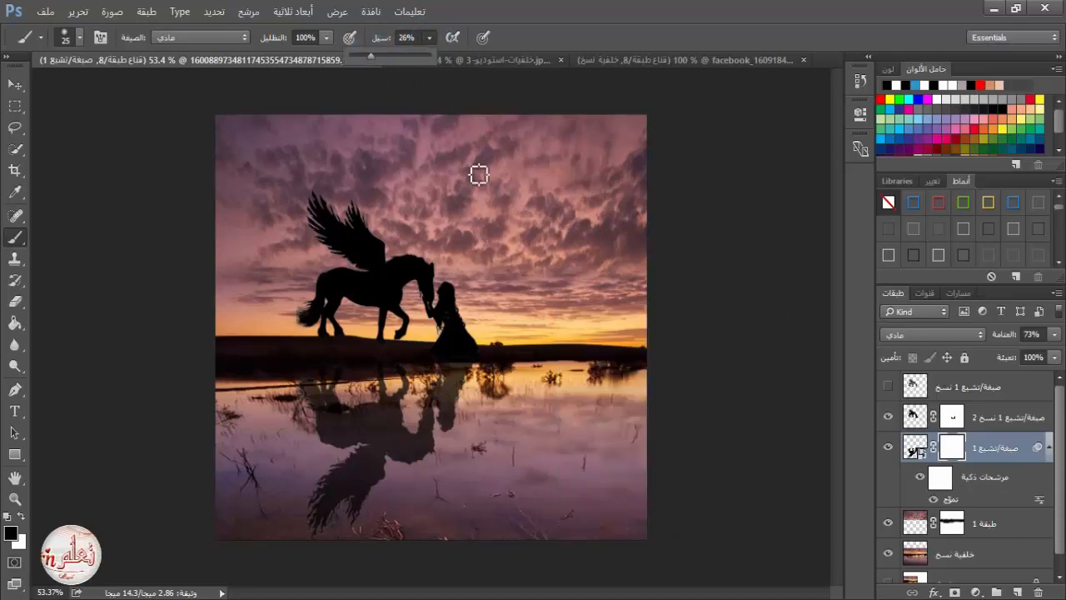
{"action": "right_click", "coordinate": [549, 264]}
{"action": "left_click", "coordinate": [663, 301]}
{"action": "left_click", "coordinate": [489, 358]}
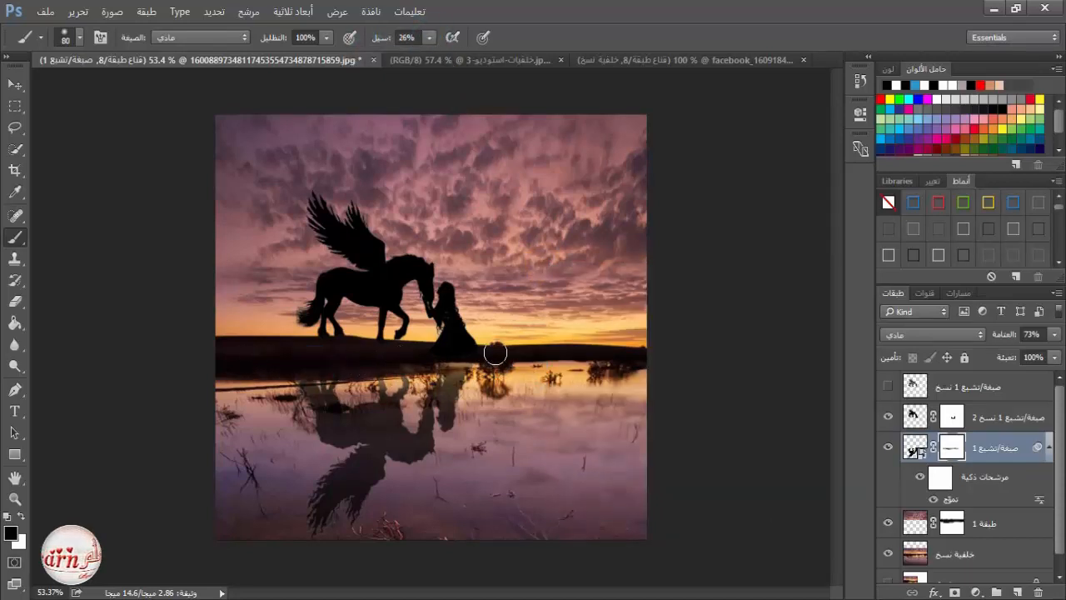
- Soften the horse and woman's reflection near the shore on the mask with a 105 px soft brush at 10% flow
{"action": "right_click", "coordinate": [607, 346]}
{"action": "left_click", "coordinate": [733, 383]}
{"action": "left_click", "coordinate": [428, 39]}
{"action": "left_click", "coordinate": [414, 55]}
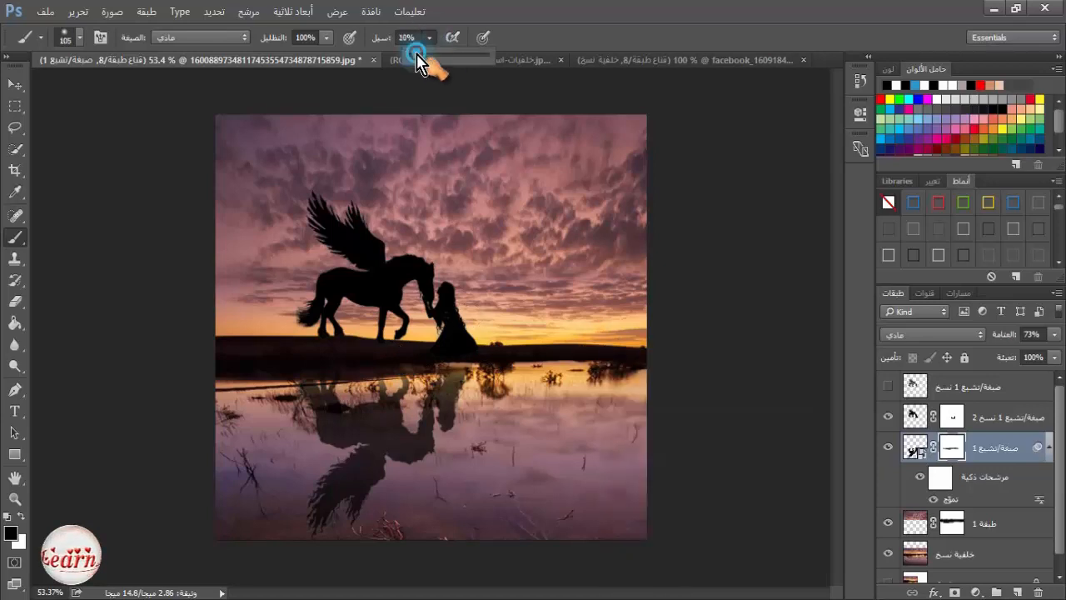
{"action": "left_click", "coordinate": [306, 387]}
{"action": "left_click", "coordinate": [367, 413]}
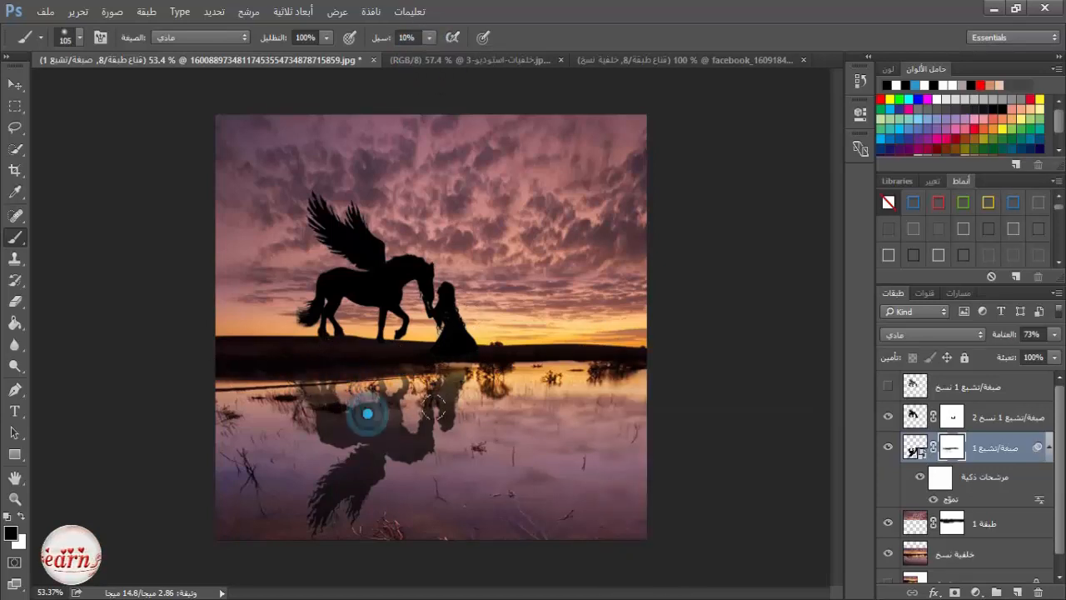
{"action": "left_click", "coordinate": [438, 402]}
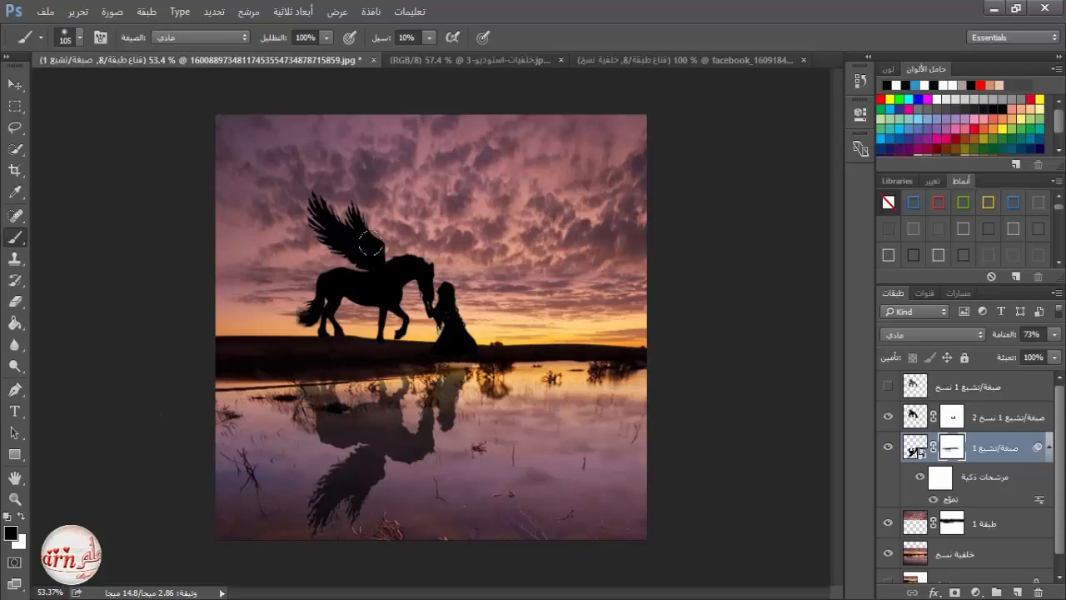
- Review the sunset silhouette with its water reflection and switch to the forest composite document
{"action": "scroll", "coordinate": [376, 248], "scroll_direction": "down", "scroll_amount": 5}
{"action": "scroll", "coordinate": [400, 312], "scroll_direction": "up", "scroll_amount": 6}
{"action": "left_click", "coordinate": [16, 85]}
{"action": "scroll", "coordinate": [408, 358], "scroll_direction": "down", "scroll_amount": 4}
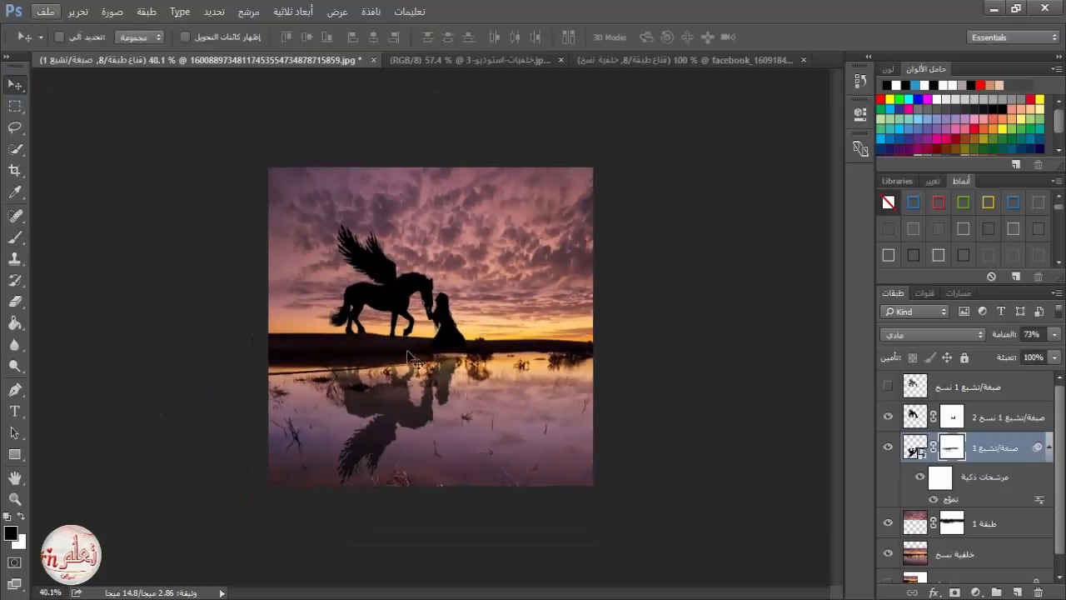
{"action": "scroll", "coordinate": [422, 345], "scroll_direction": "up", "scroll_amount": 3}
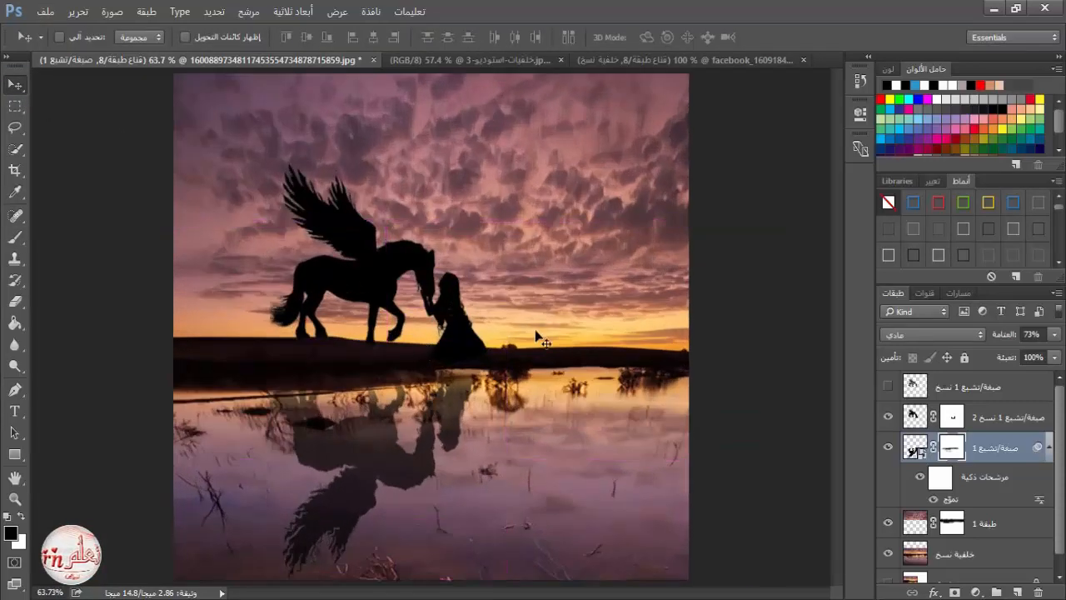
{"action": "scroll", "coordinate": [430, 337], "scroll_direction": "down", "scroll_amount": 2}
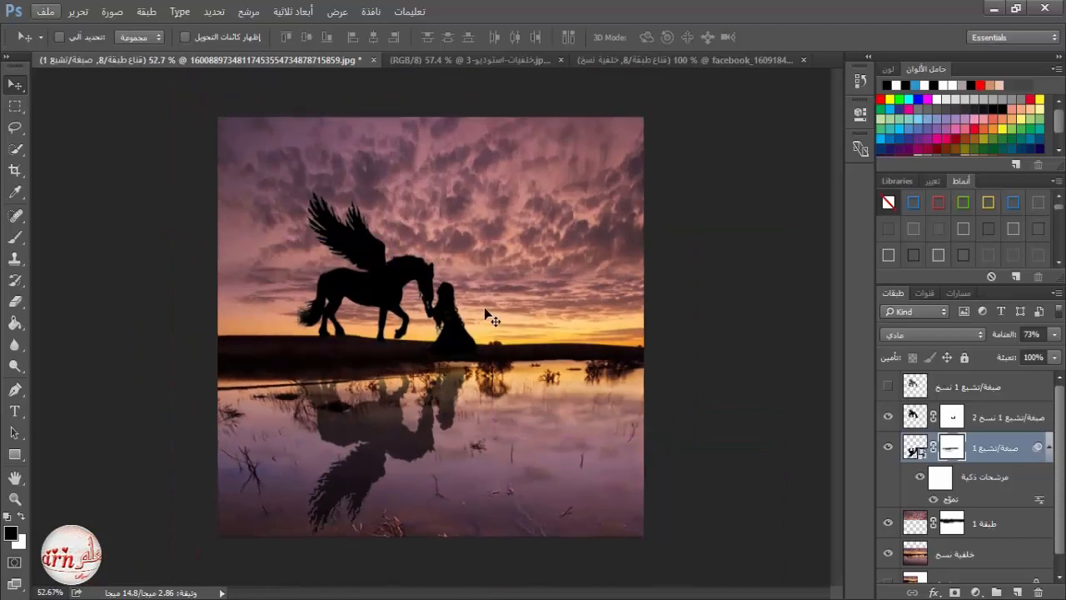
{"action": "left_click", "coordinate": [466, 60]}
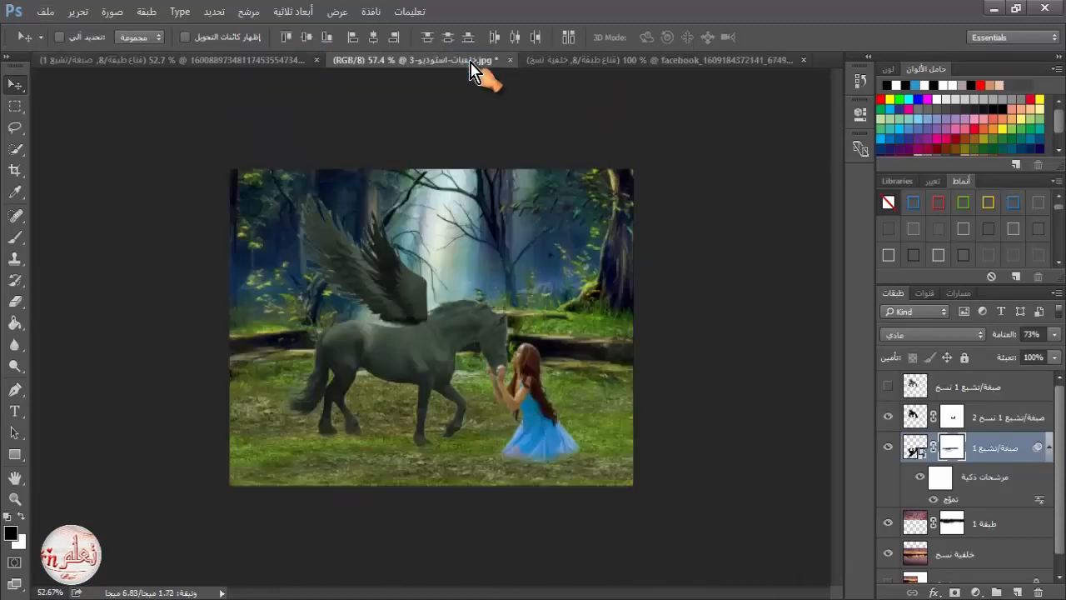